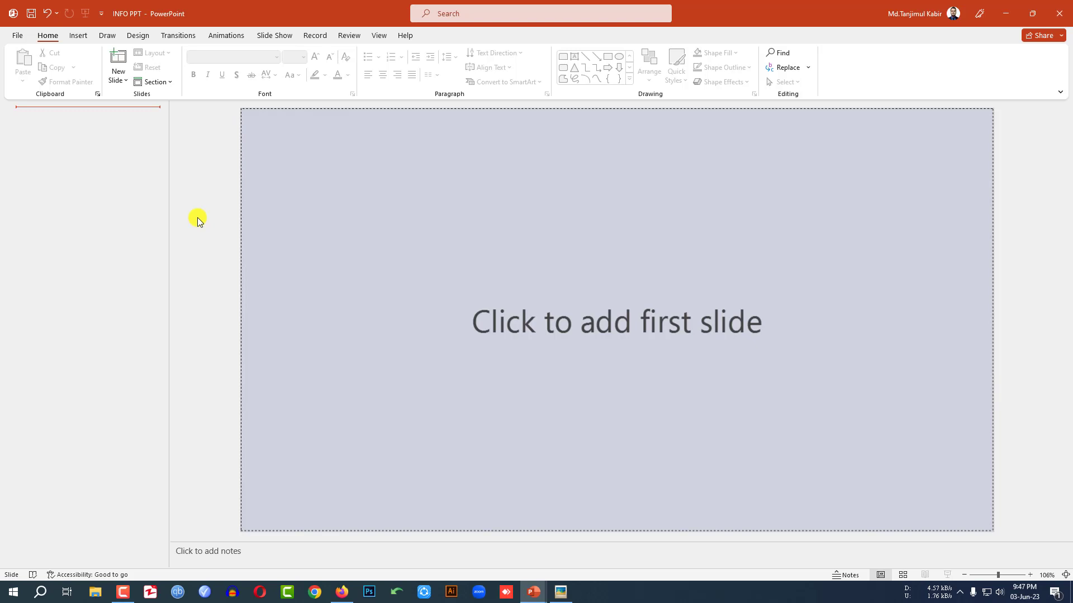
Insert a Blank-layout slide and fill its background with solid light grey
left_click(122, 82)
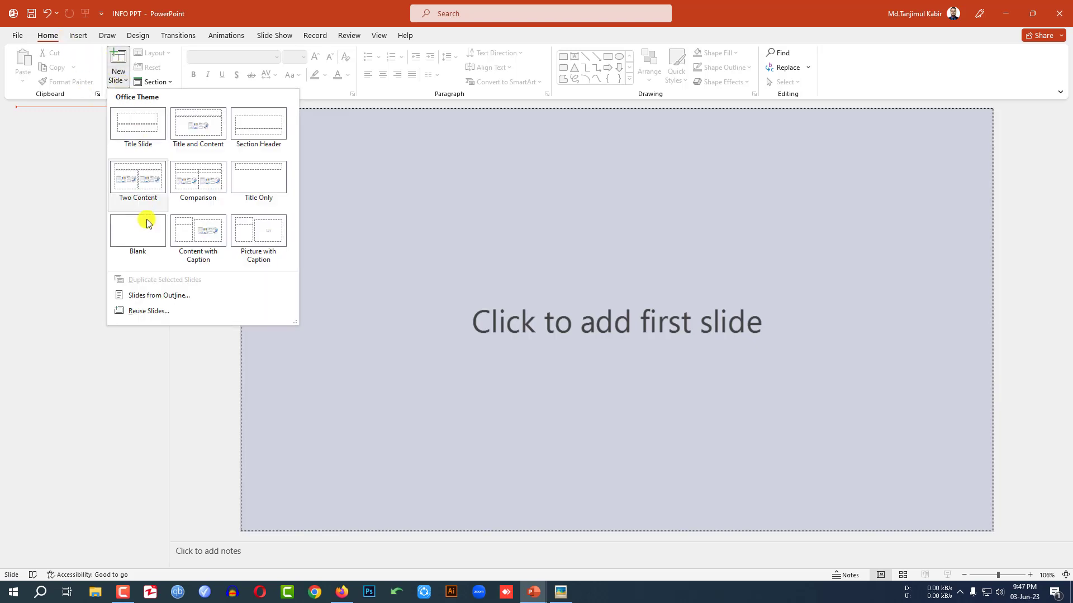
left_click(147, 226)
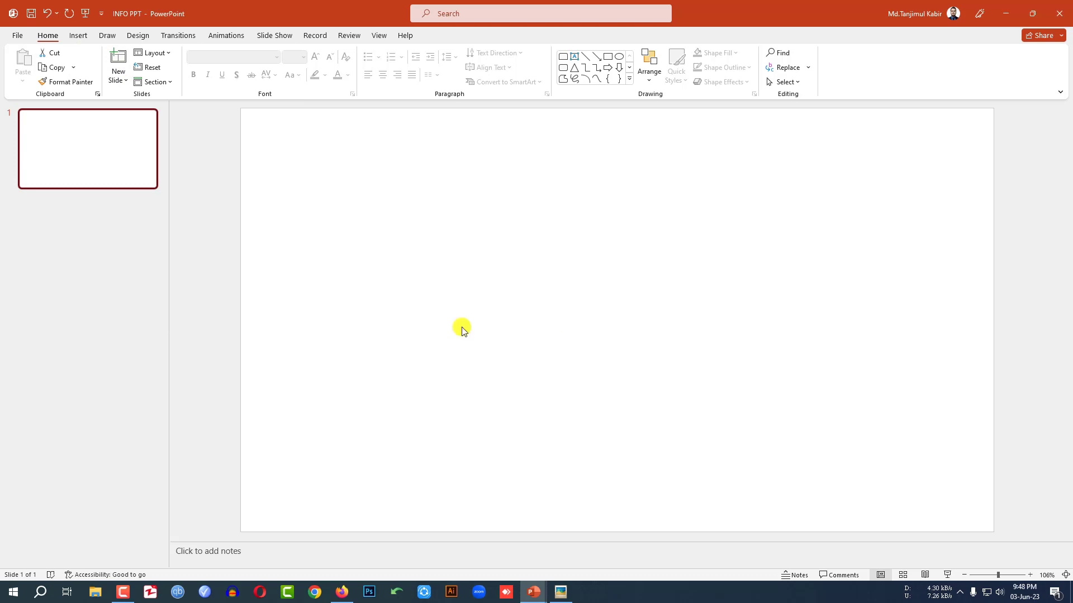
left_click(138, 35)
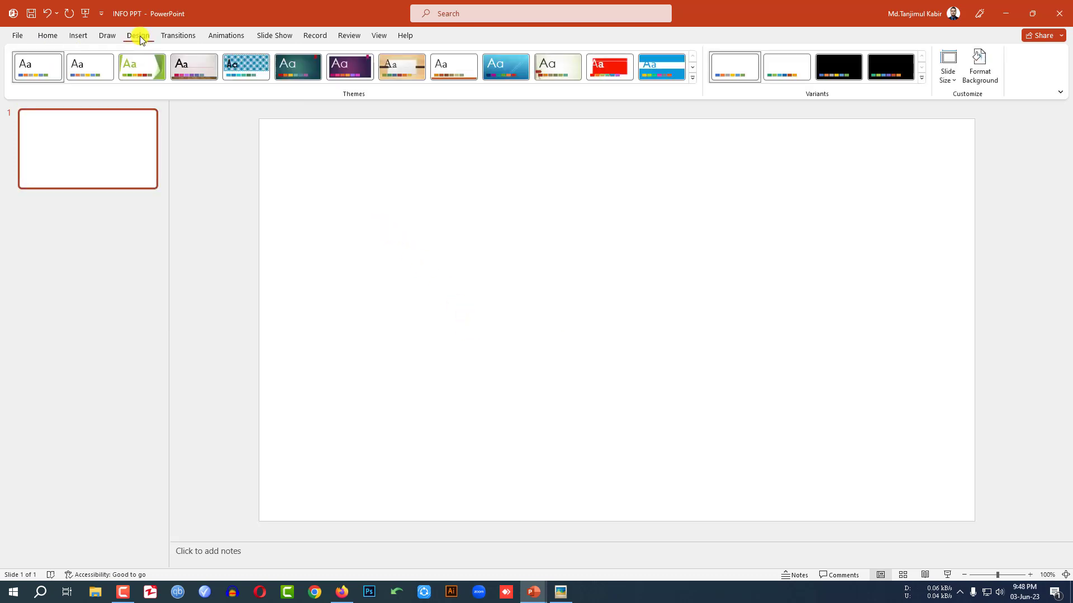
left_click(976, 83)
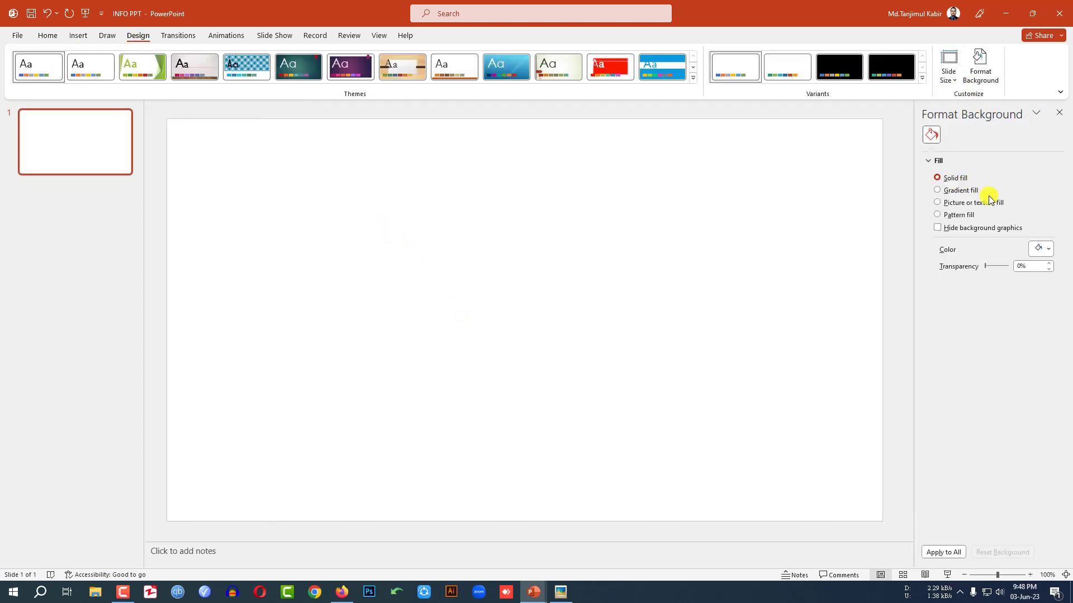
left_click(1046, 250)
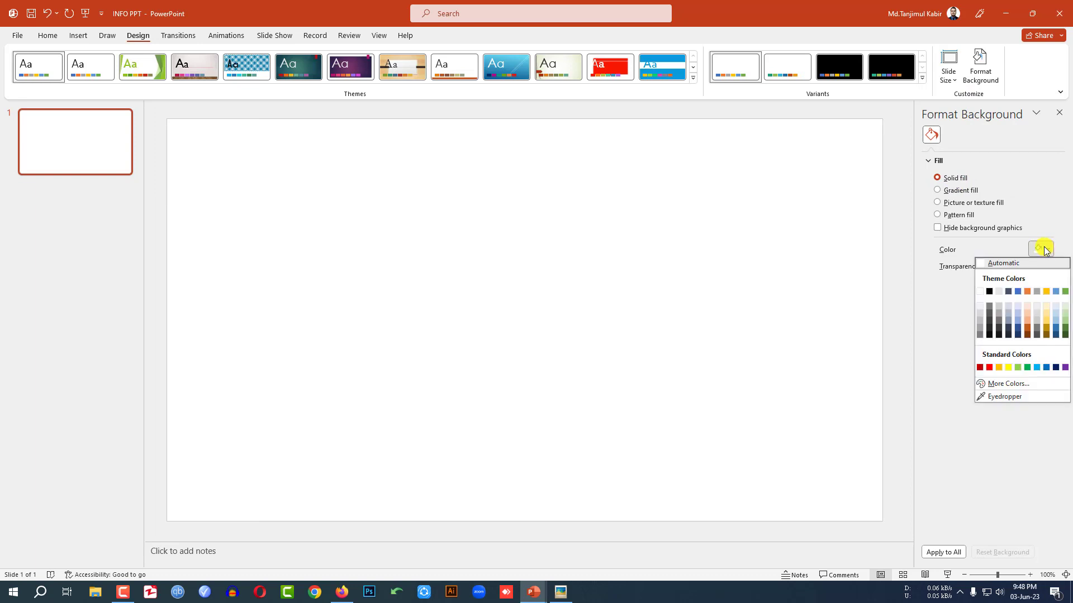
left_click(999, 307)
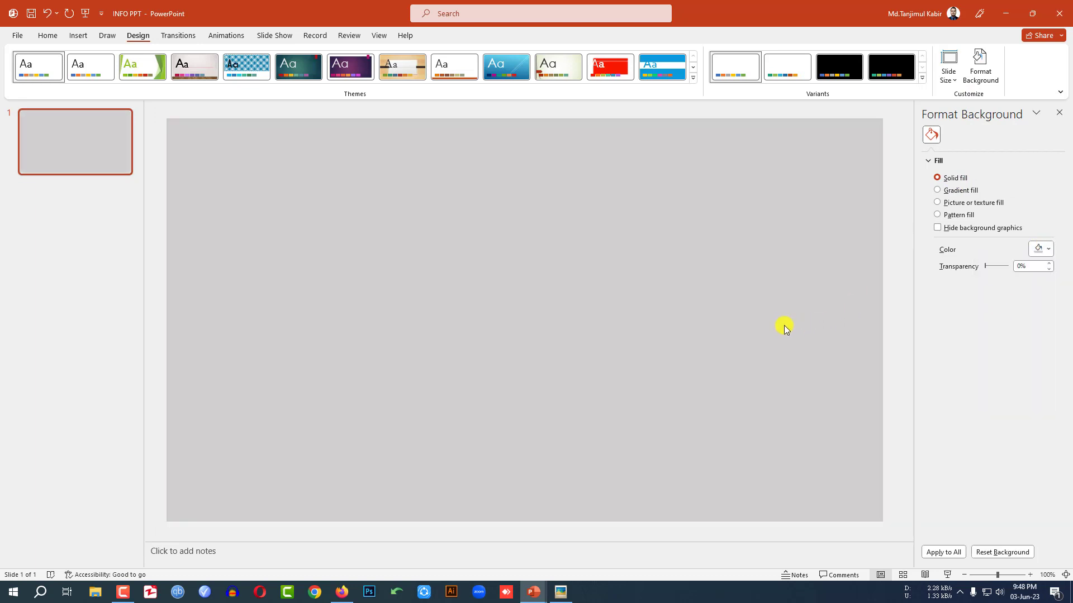
left_click(85, 36)
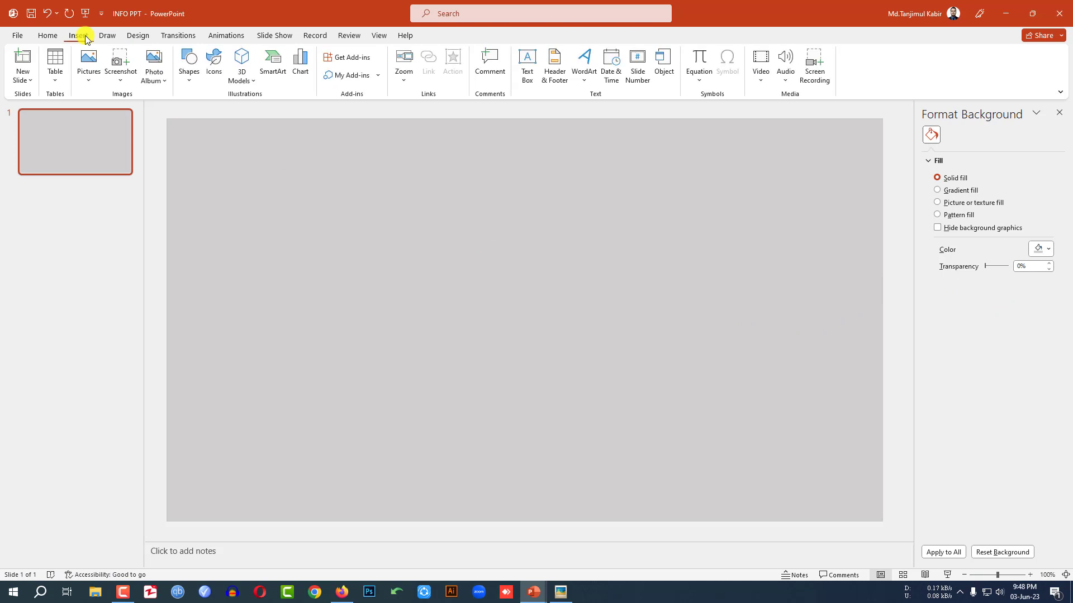
Draw a tall top-corners-rounded rectangle with no outline, flip it vertically and move it down-left
left_click(191, 84)
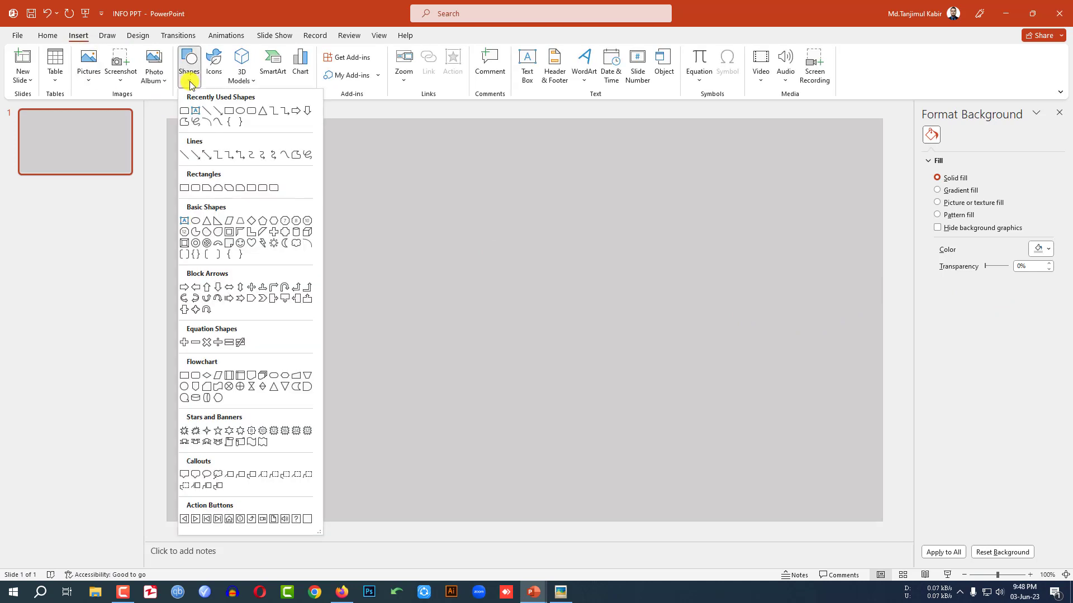
left_click(265, 188)
left_click_drag(254, 255, 344, 438)
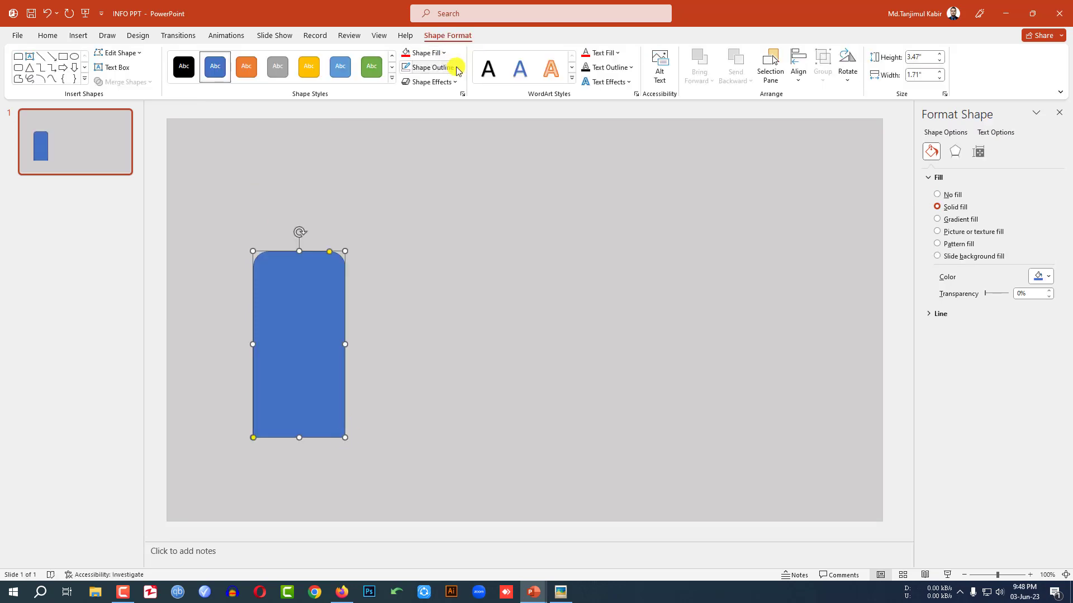
left_click(455, 67)
left_click(455, 192)
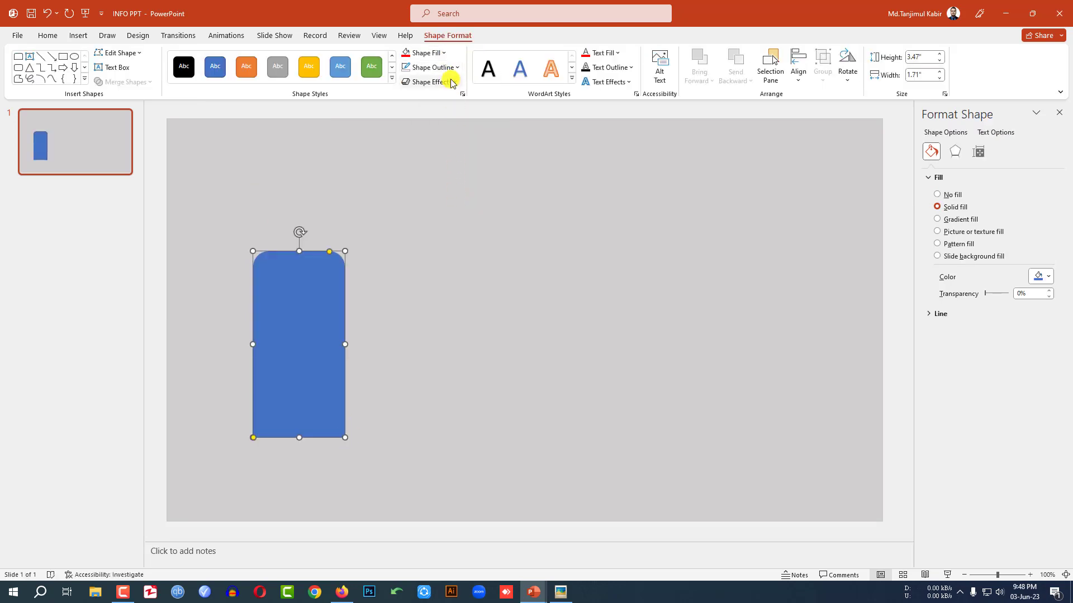
left_click(850, 81)
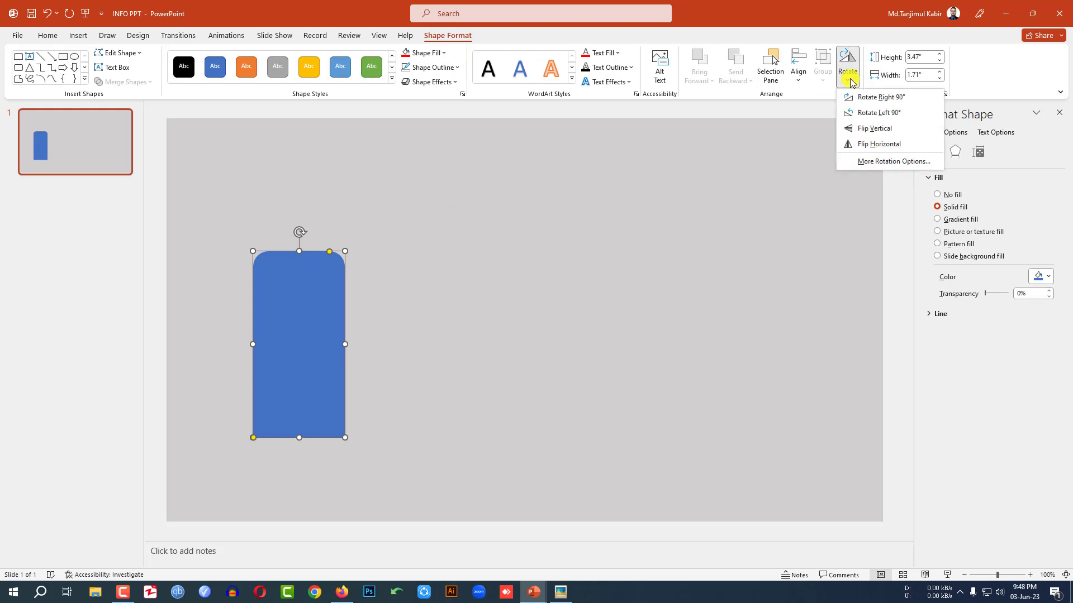
left_click(870, 129)
left_click_drag(317, 367, 289, 416)
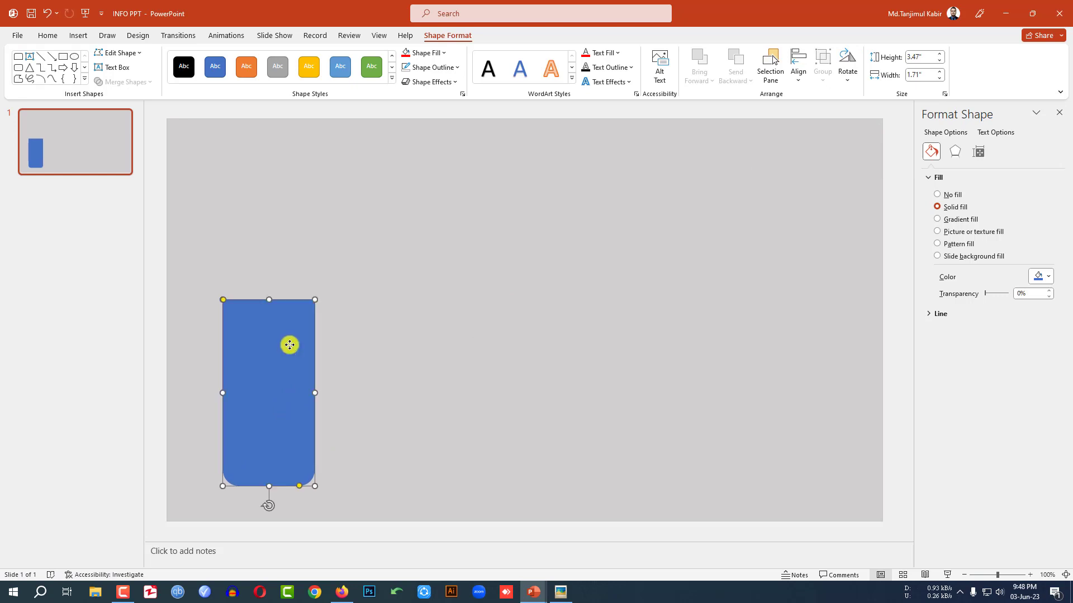
Give the rectangle a black shadow in Format Shape effects
right_click(289, 345)
left_click(328, 320)
left_click(954, 151)
left_click(949, 177)
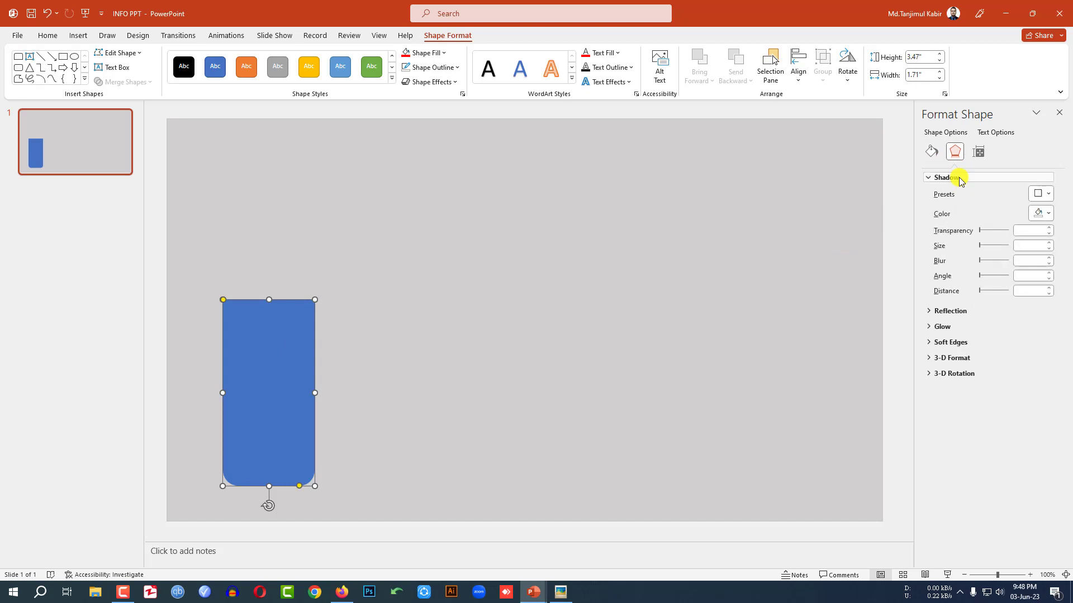
left_click(1041, 213)
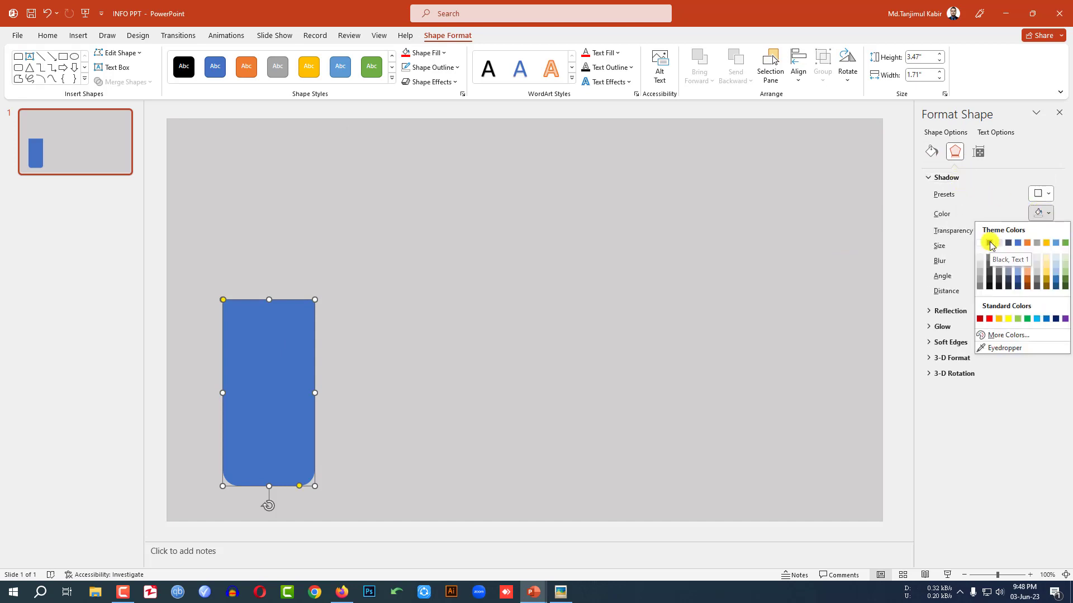
left_click(990, 243)
Set the shadow to 75% transparency, 110% size, 10 pt blur and 0° angle
left_click_drag(980, 230, 991, 232)
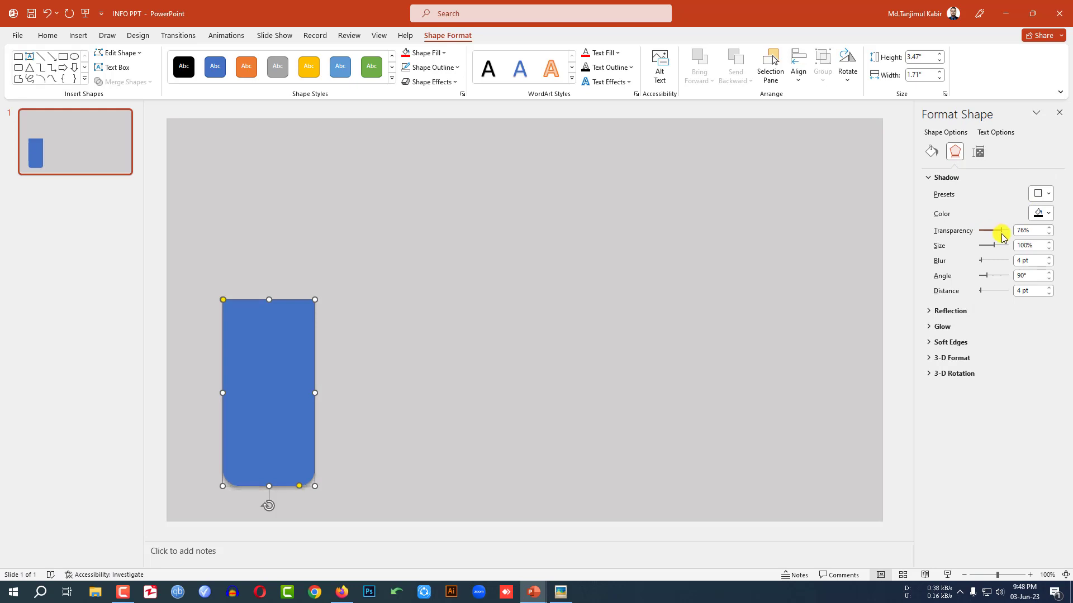
left_click_drag(993, 249, 995, 245)
type("110")
left_click(1034, 261)
type("10")
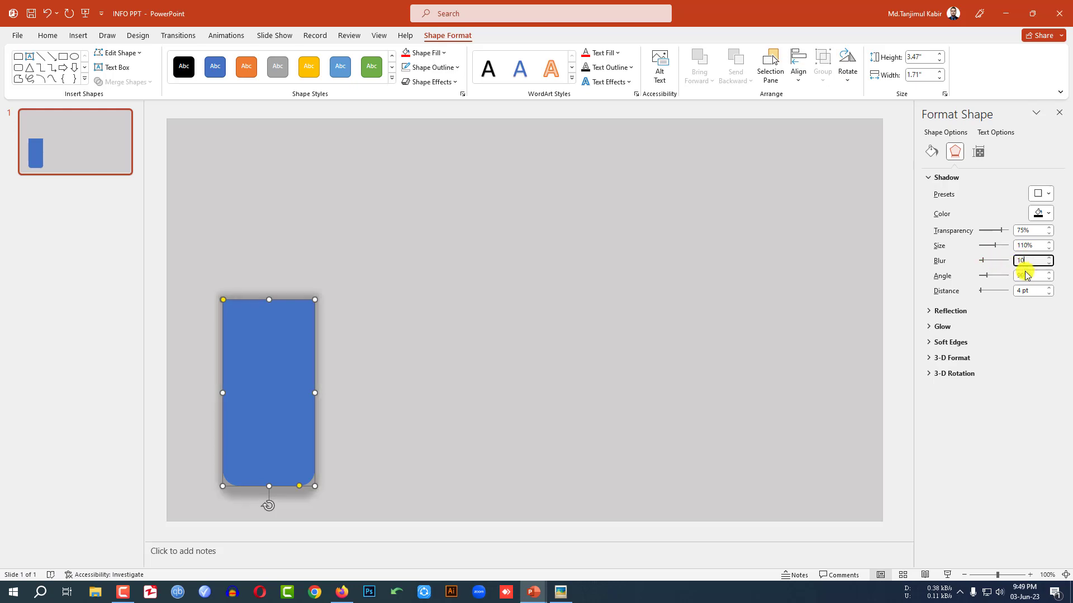
left_click(1029, 274)
left_click_drag(987, 278, 972, 291)
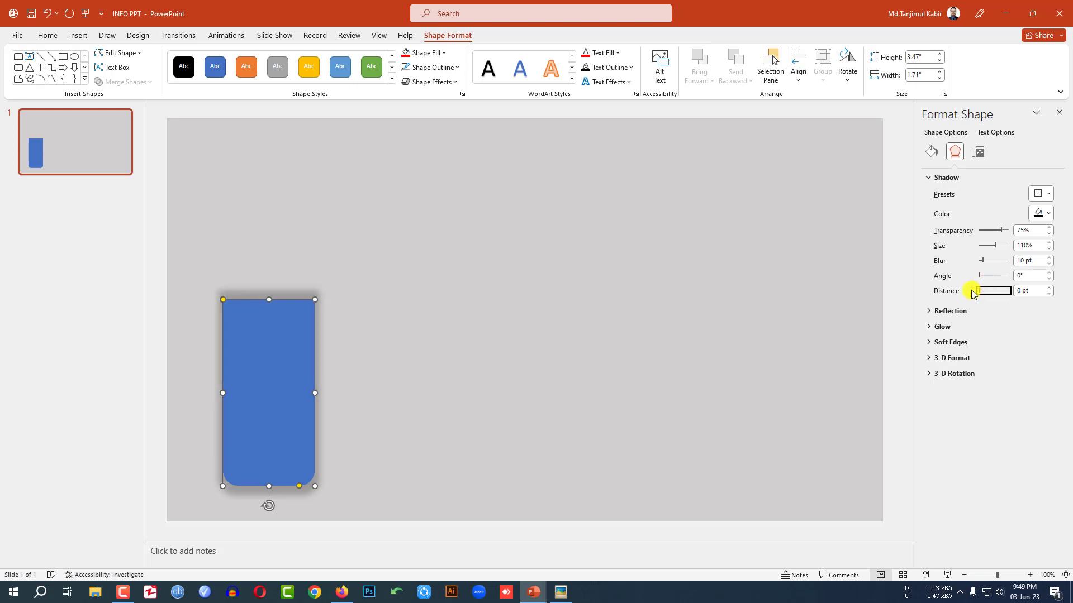
left_click(490, 348)
left_click(78, 35)
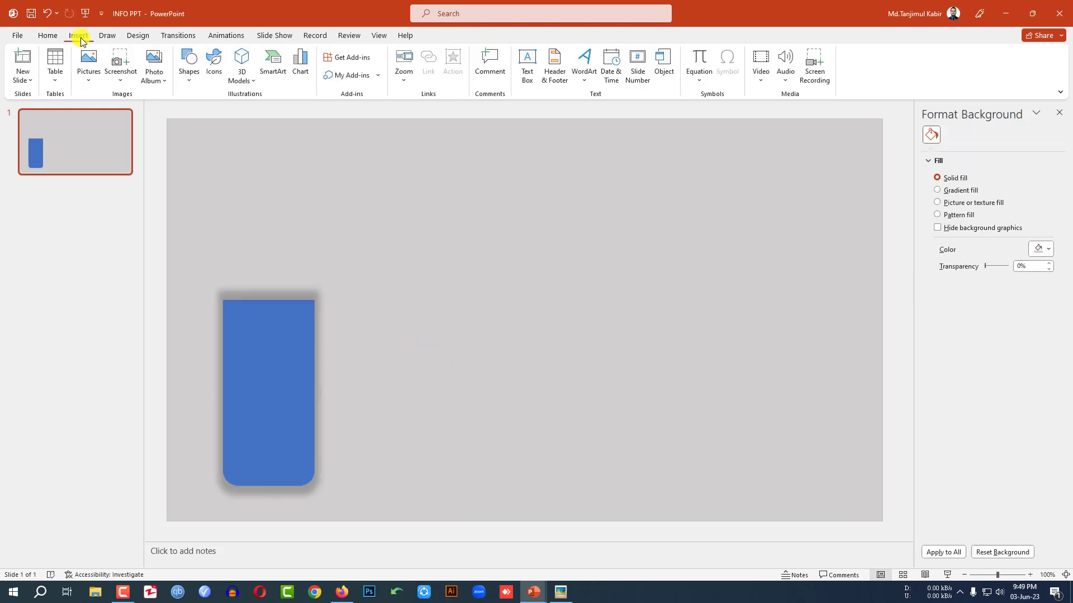
Draw an outline-free circle centred on the rectangle's top edge
left_click(188, 85)
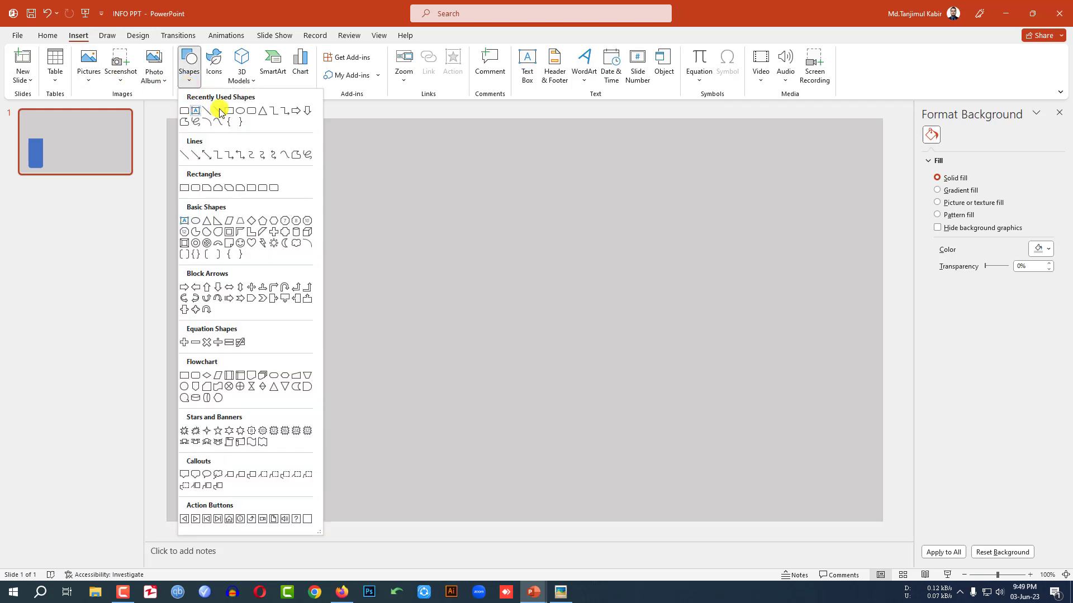
left_click(240, 111)
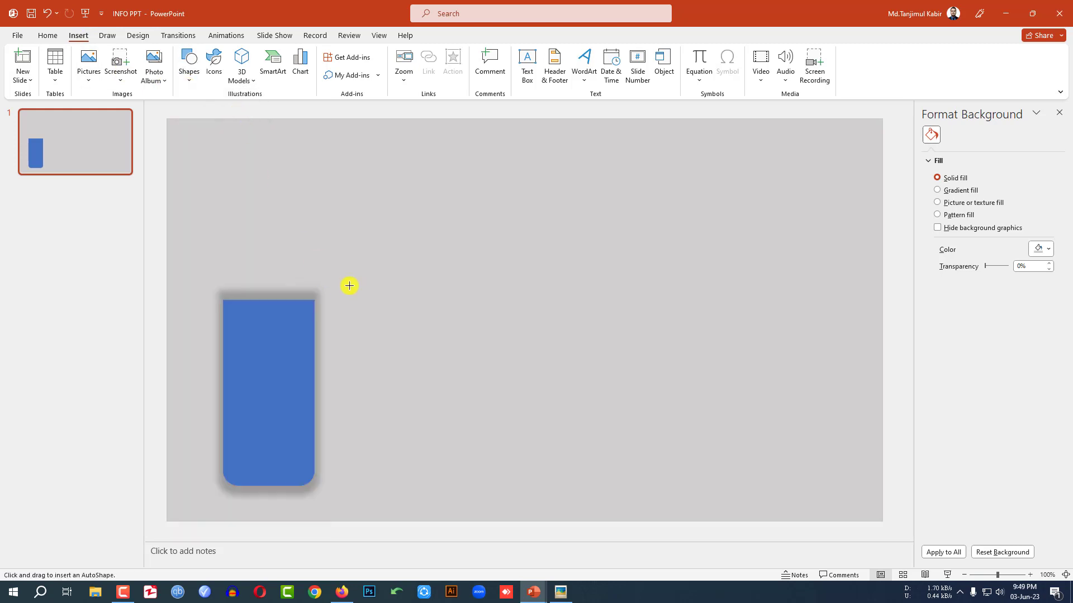
left_click_drag(365, 269, 432, 335)
left_click_drag(375, 308, 274, 304)
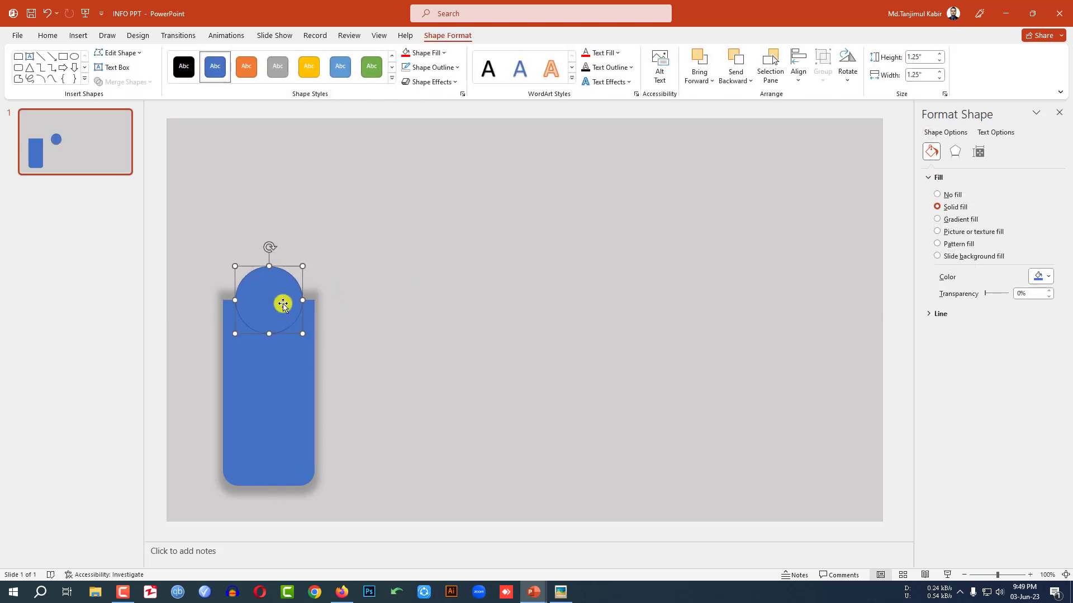
left_click(457, 68)
left_click(436, 191)
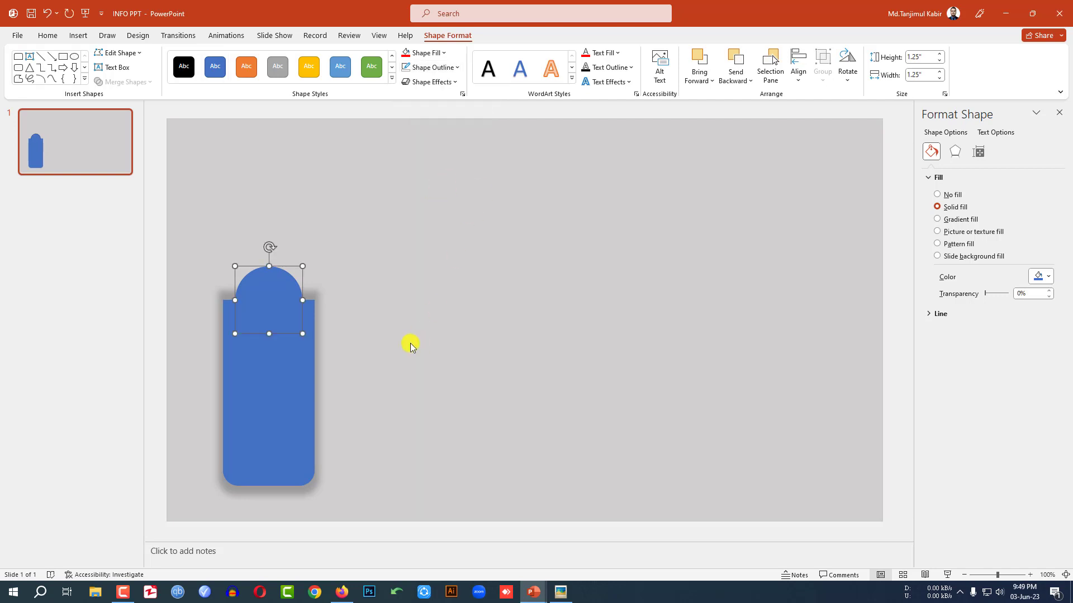
Subtract the circle from the rectangle with Merge Shapes
left_click(287, 391)
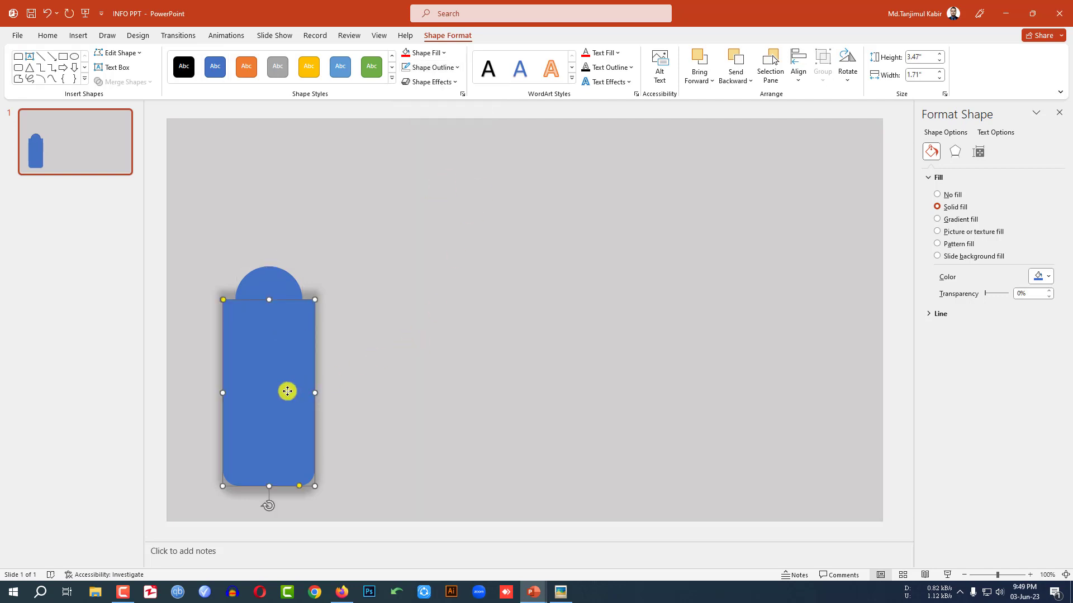
left_click(276, 278, "shift")
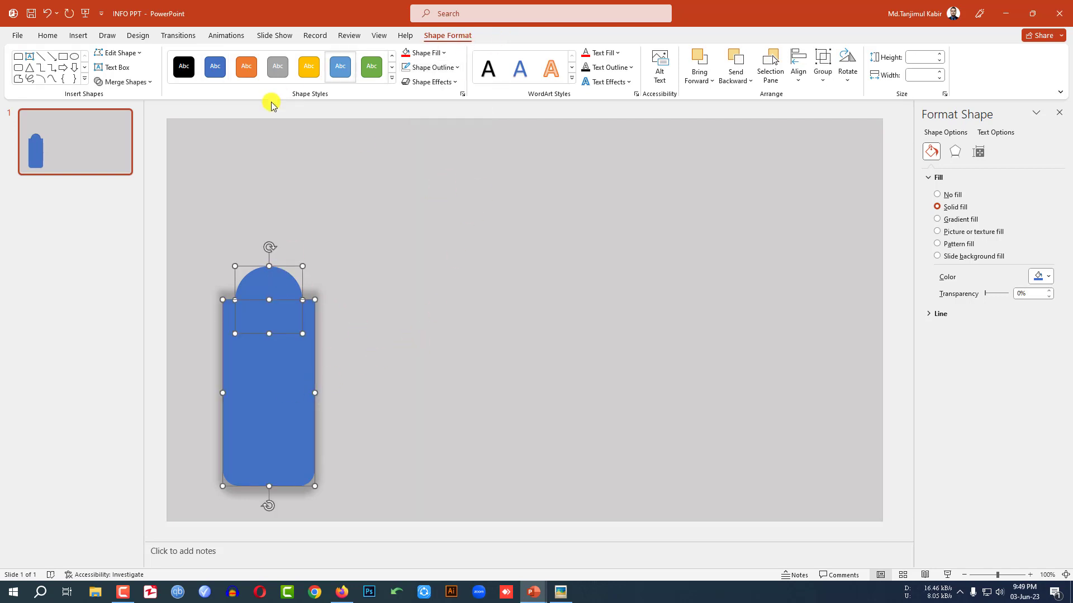
left_click(149, 84)
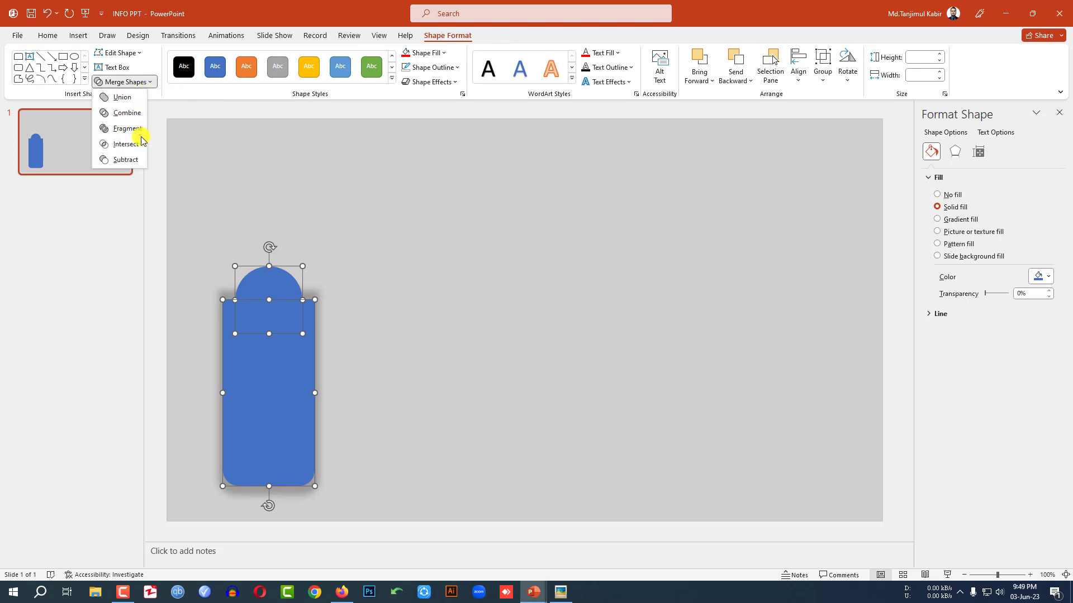
left_click(124, 159)
left_click(464, 213)
left_click(77, 37)
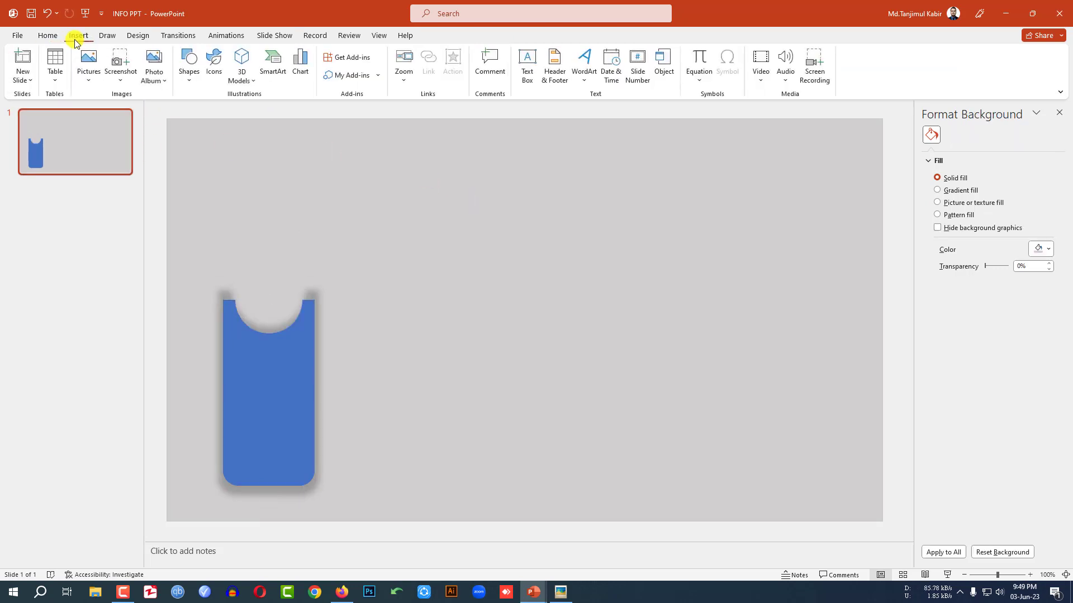
Draw a blue rounded rectangle with no outline beside the tall shape
left_click(189, 70)
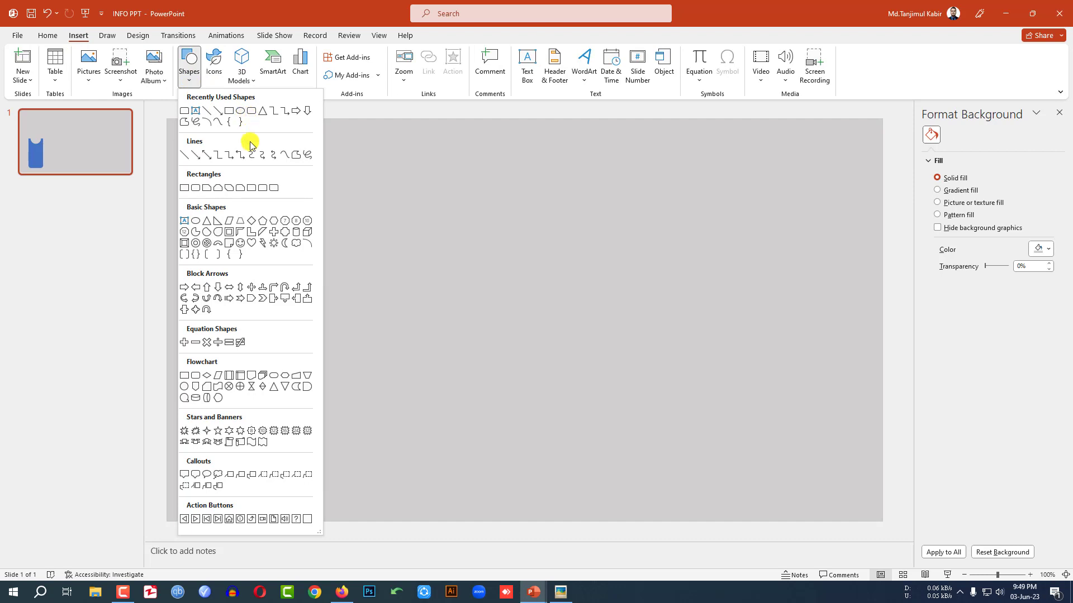
left_click(262, 188)
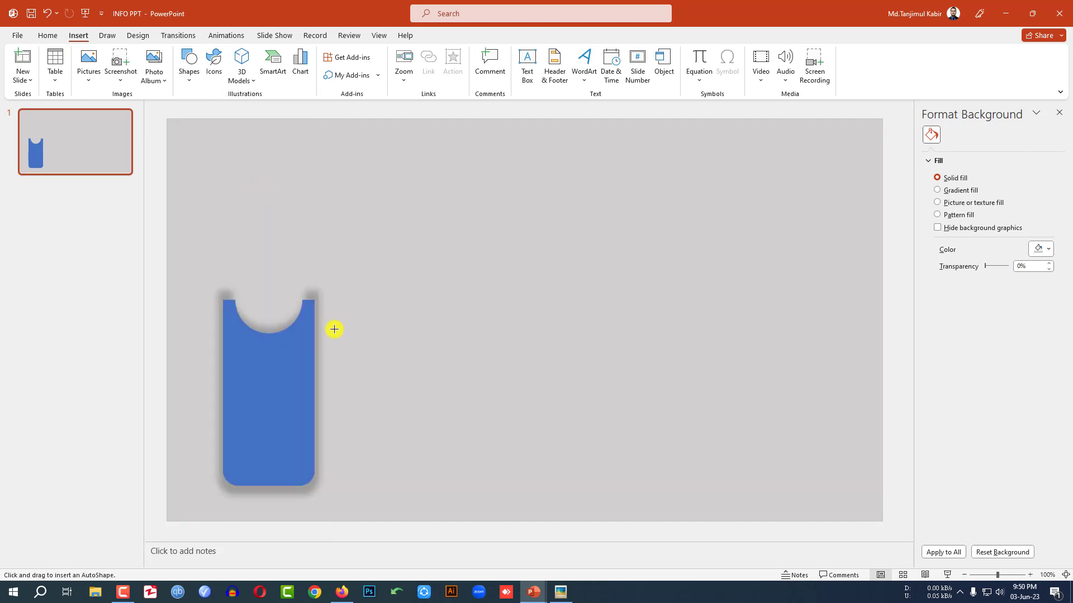
left_click_drag(362, 352, 428, 442)
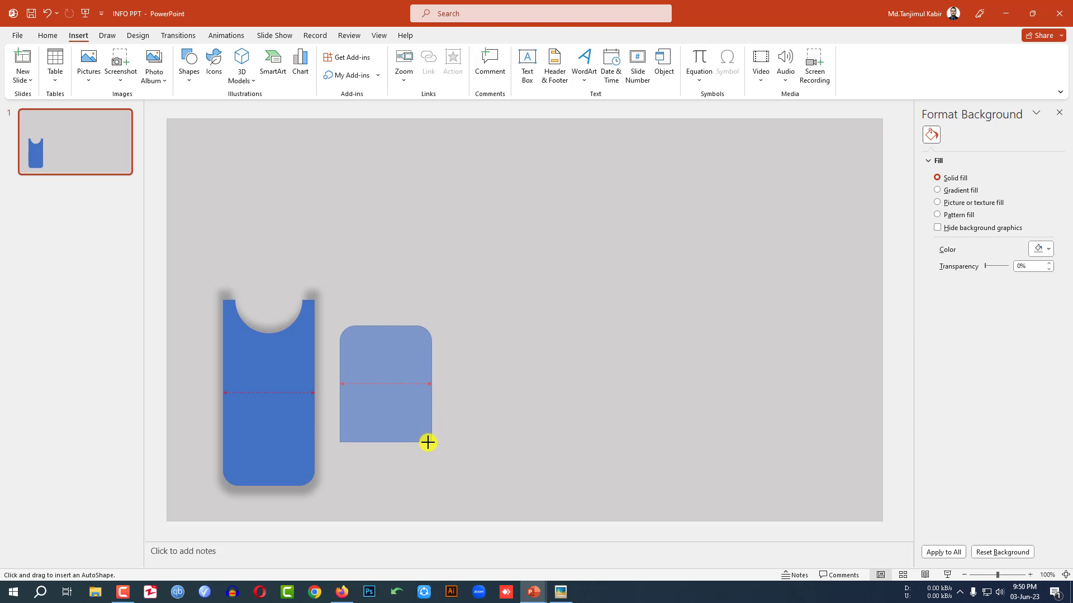
left_click_drag(428, 442, 429, 442)
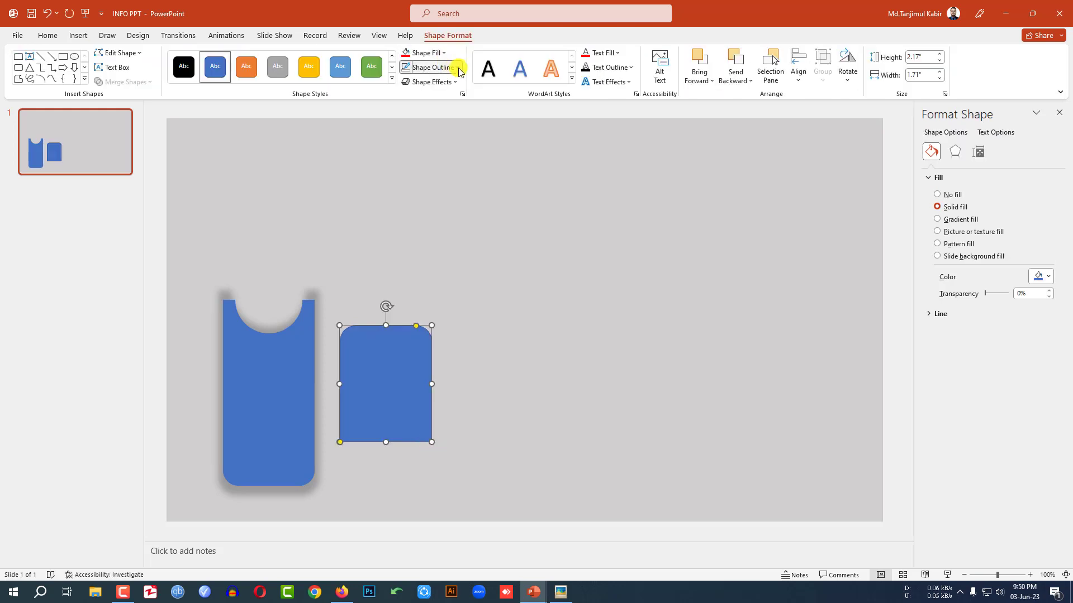
left_click(459, 71)
left_click(446, 189)
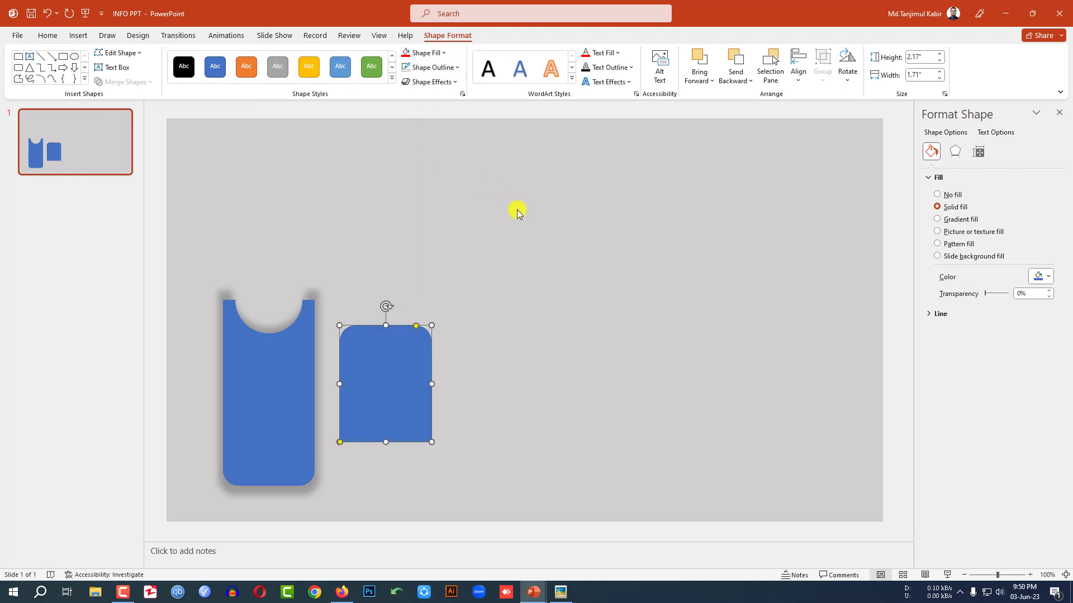
Fill the tall notched shape with white
left_click(270, 388)
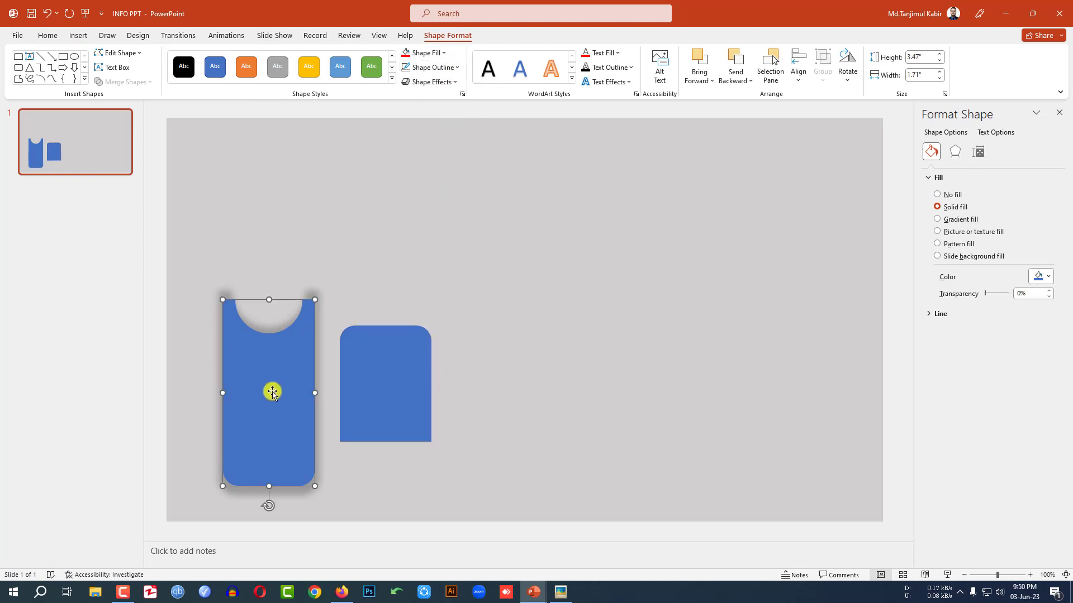
left_click(445, 53)
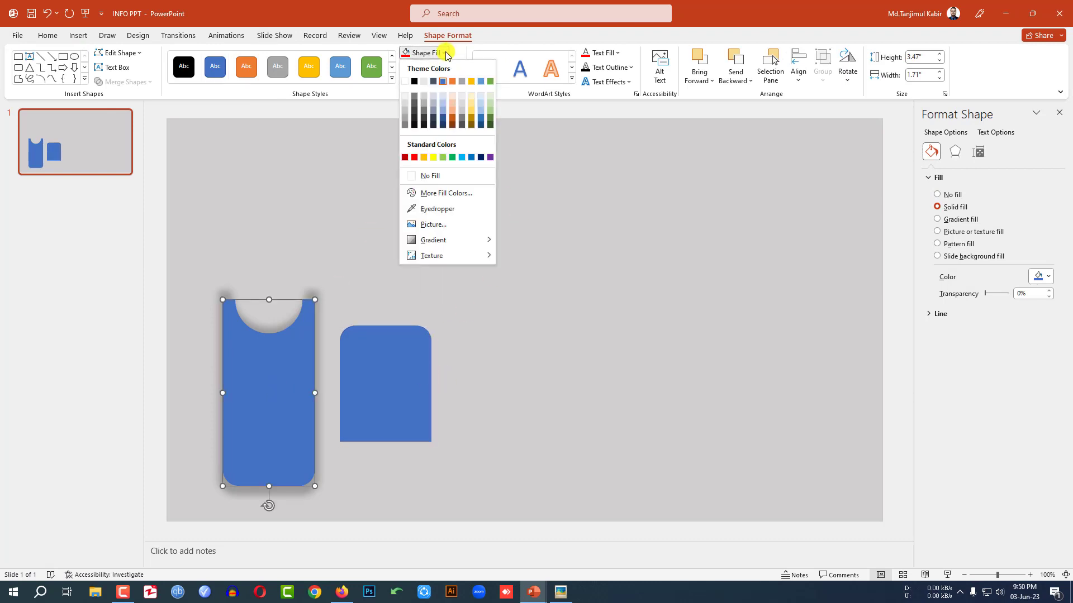
left_click(405, 82)
Move the blue rounded rectangle onto the white shape's top and send it to back
left_click(402, 399)
left_click_drag(405, 398, 289, 306)
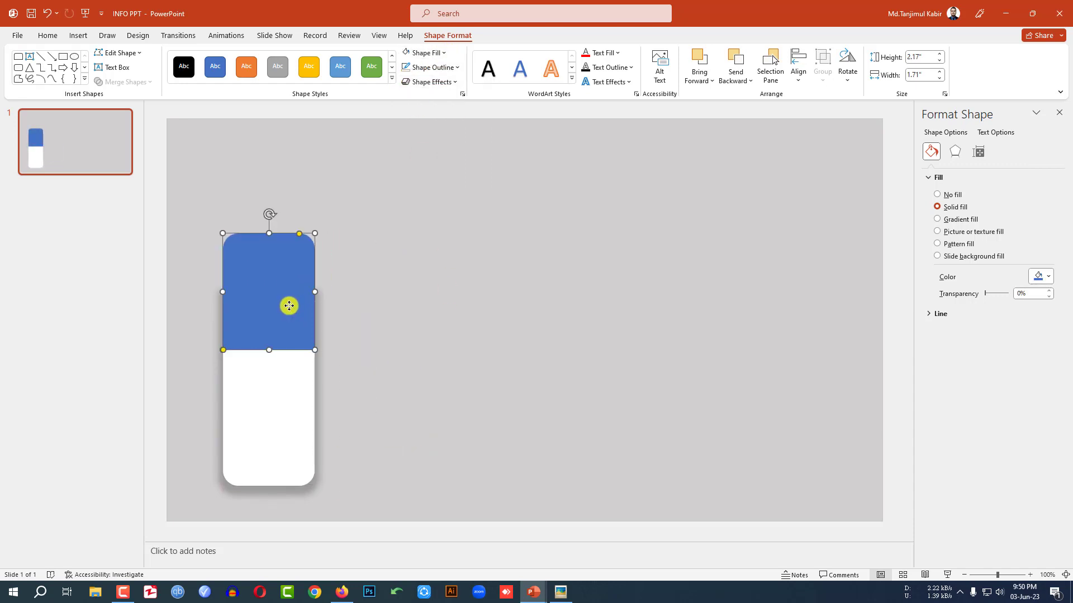
right_click(289, 305)
left_click(356, 410)
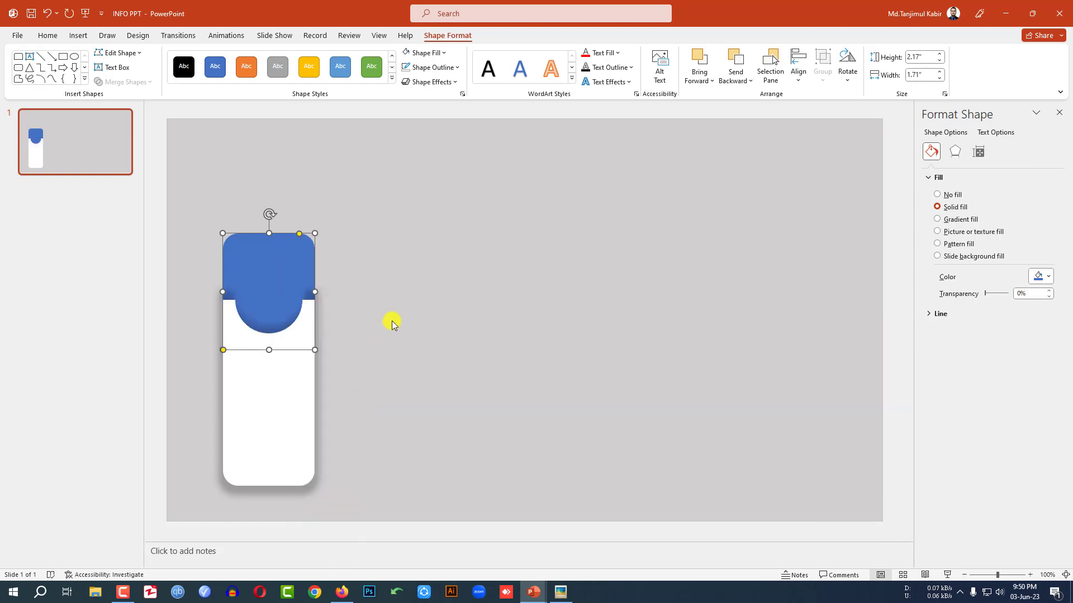
left_click(383, 293)
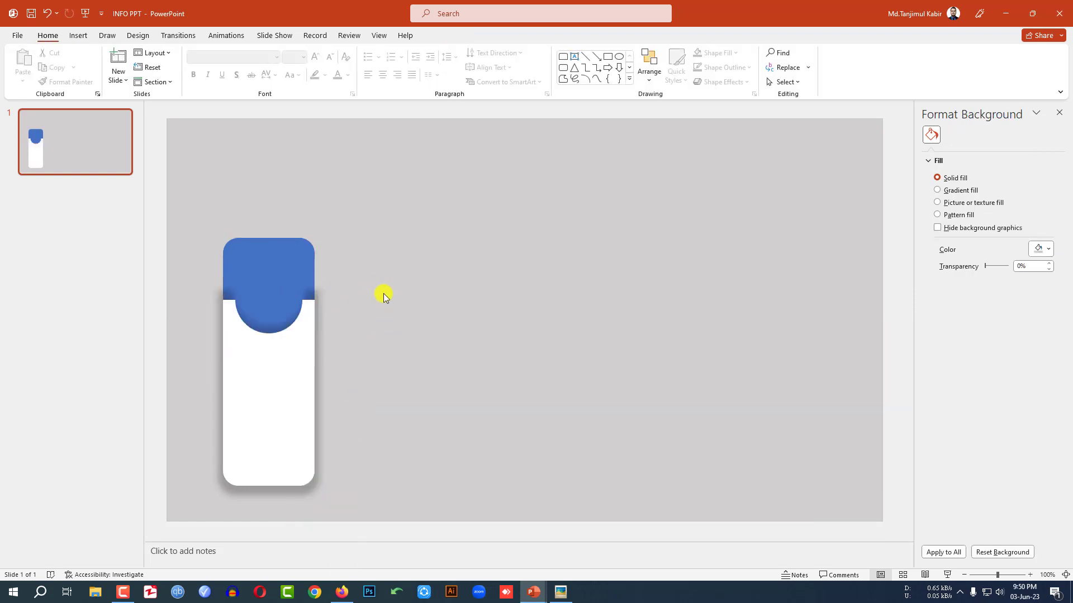
Draw a text box on the blue cap and type GOAL
left_click(81, 36)
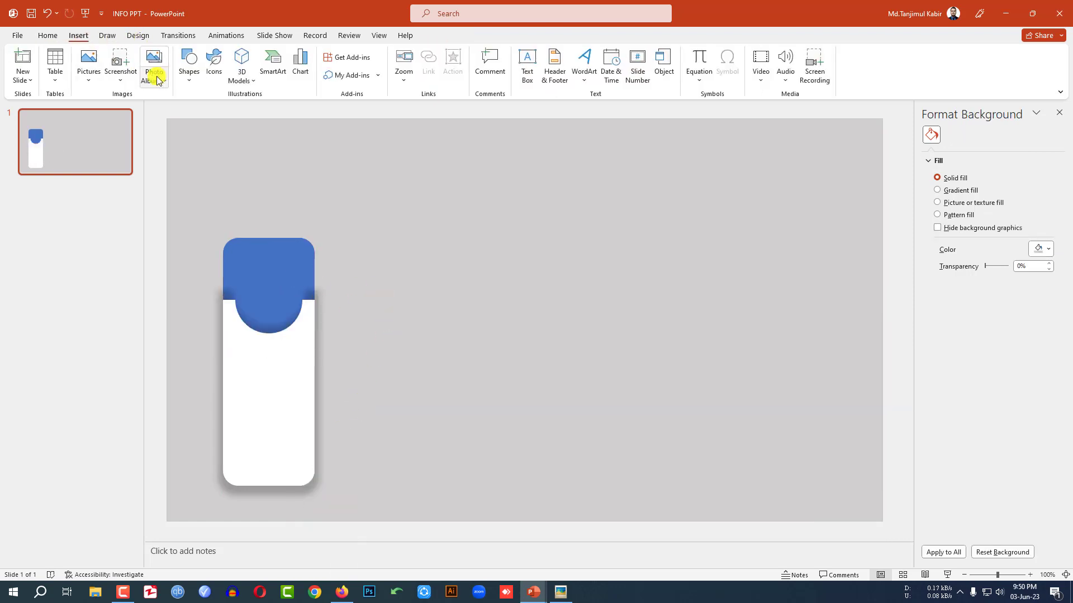
left_click(189, 75)
left_click(195, 115)
left_click_drag(246, 257, 290, 281)
type("G")
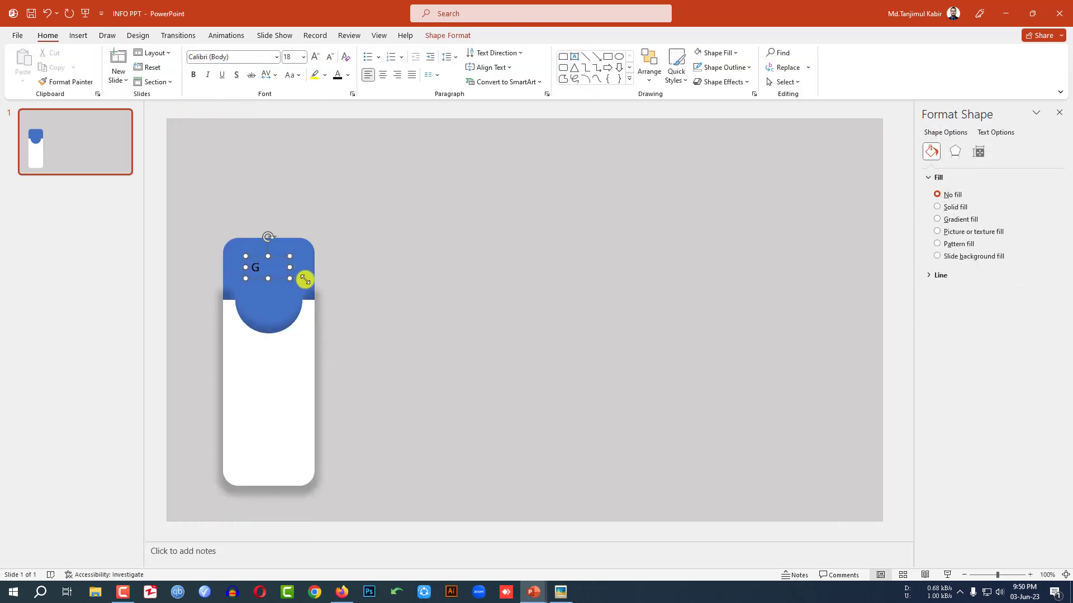
Format GOAL in white Anton 32 pt and centre the box on the cap
key("ctrl+a")
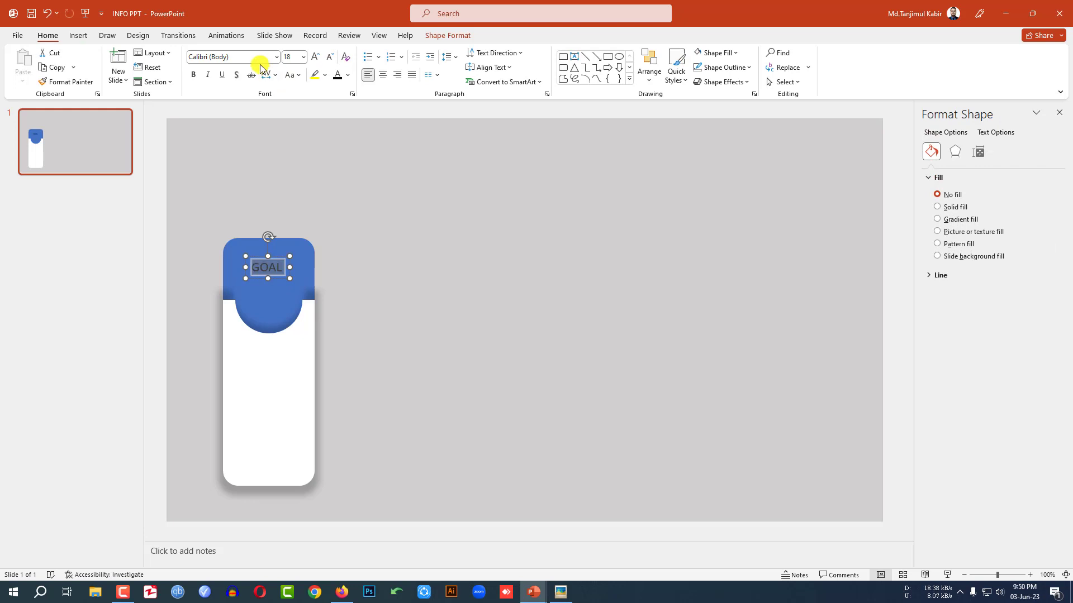
left_click(253, 57)
type("Anton")
key("Return")
left_click(316, 57)
left_click(316, 57)
left_click(315, 57)
left_click(315, 57)
left_click(348, 75)
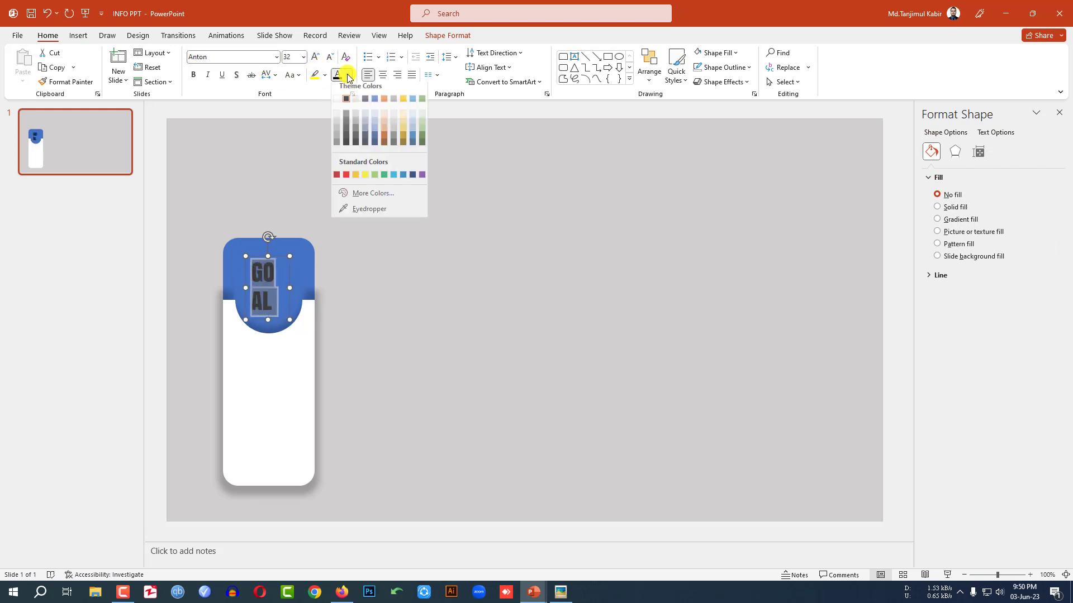
left_click(339, 103)
mouse_move(291, 288)
left_mouse_down()
mouse_move(302, 288)
mouse_move(277, 280)
left_mouse_up()
Duplicate the GOAL box below itself and change the copy's text to 01
left_click(339, 295)
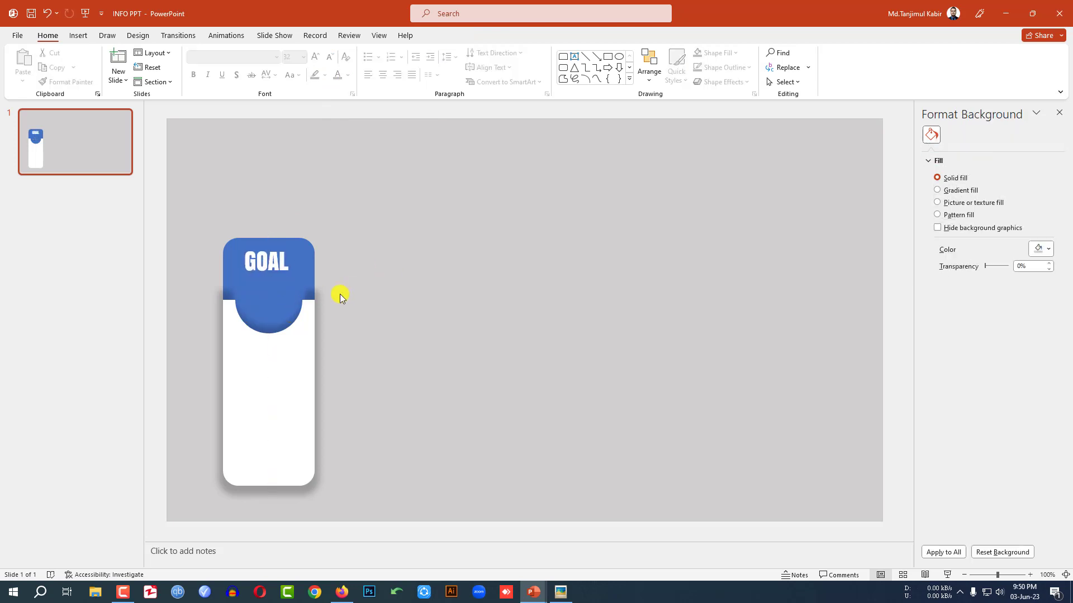
left_click(277, 265)
key("ctrl+d")
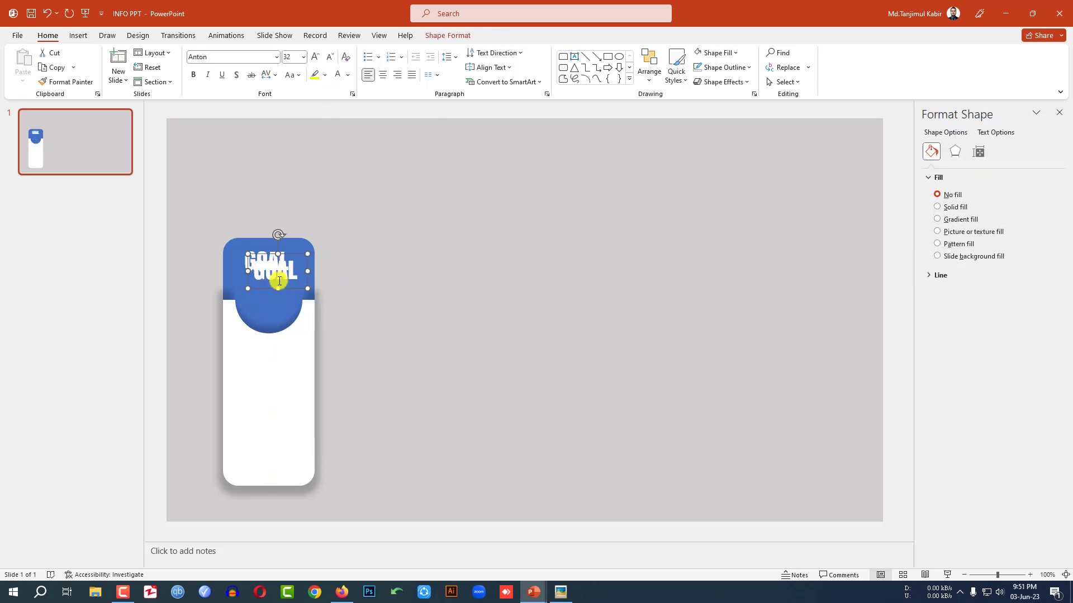
mouse_move(284, 293)
left_mouse_down()
mouse_move(276, 317)
mouse_move(276, 306)
left_mouse_up()
double_click(274, 308)
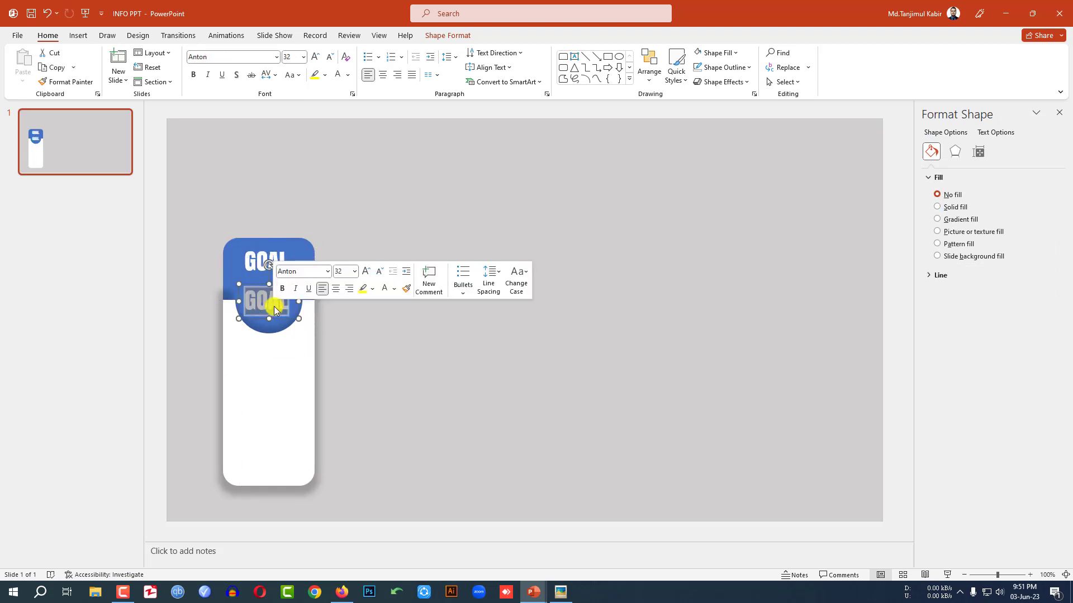
type("01")
Enlarge 01 to 36 pt, centre it below GOAL, and nudge GOAL slightly lower
key("ctrl+a")
left_click(315, 56)
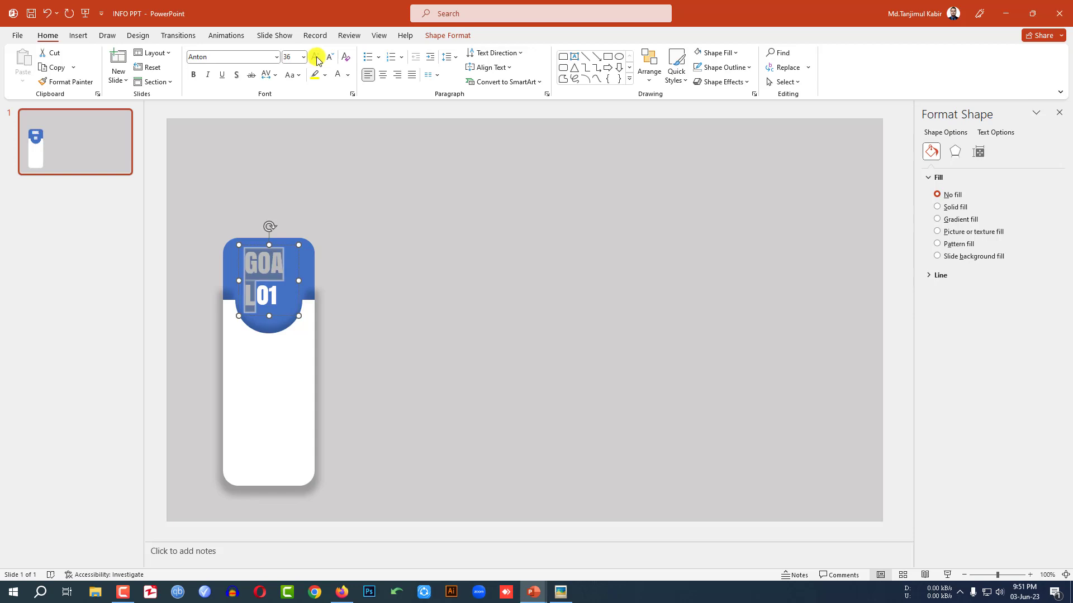
key("Escape")
left_click_drag(305, 280, 269, 326)
left_click(331, 286)
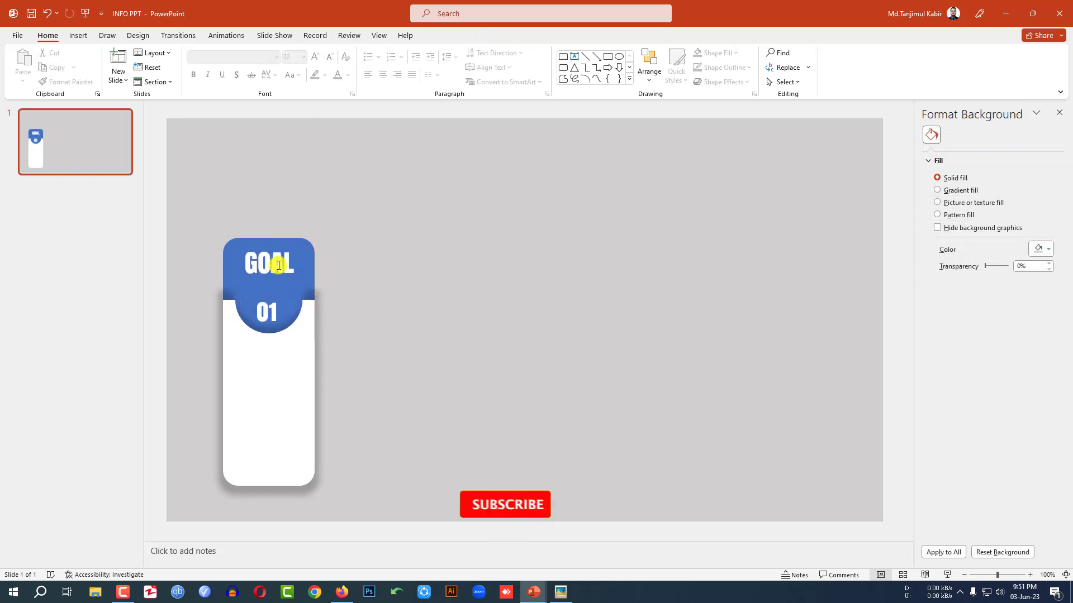
left_click_drag(278, 262, 278, 266)
left_click(404, 273)
left_click_drag(181, 188, 381, 364)
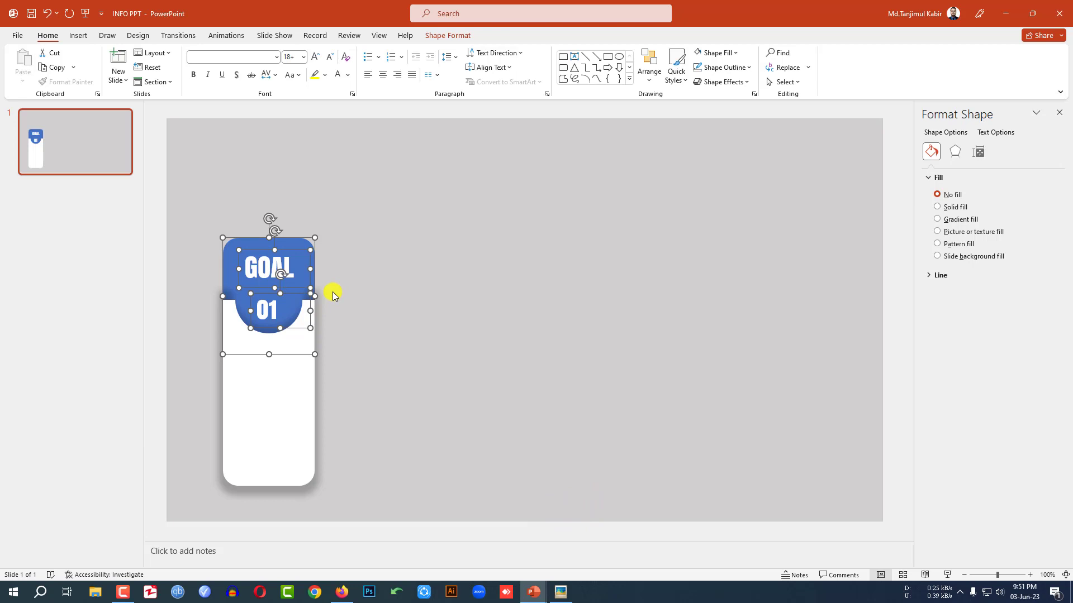
Group the cap, GOAL and 01 and send the group to the back
key("ctrl+g")
right_click(300, 296)
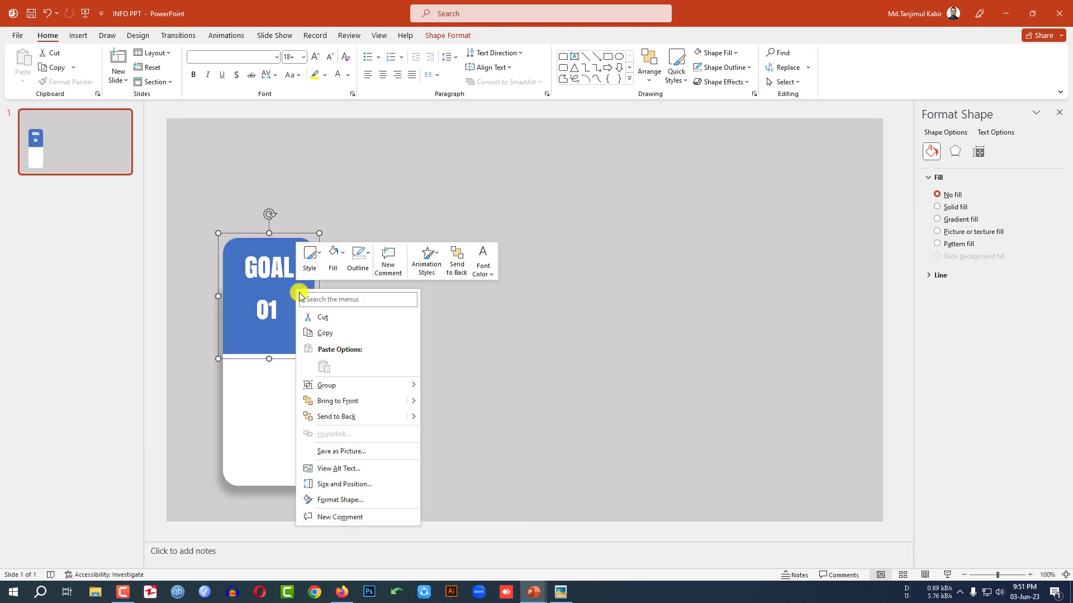
left_click(335, 417)
left_click(417, 350)
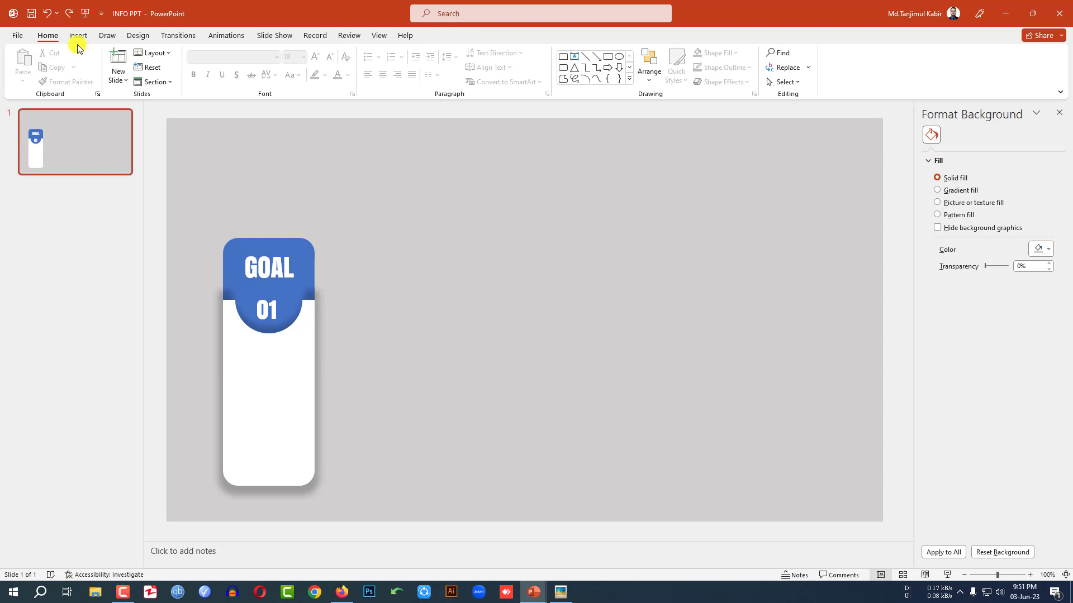
Draw a text box below the 01 badge and type VISION
left_click(78, 36)
left_click(189, 75)
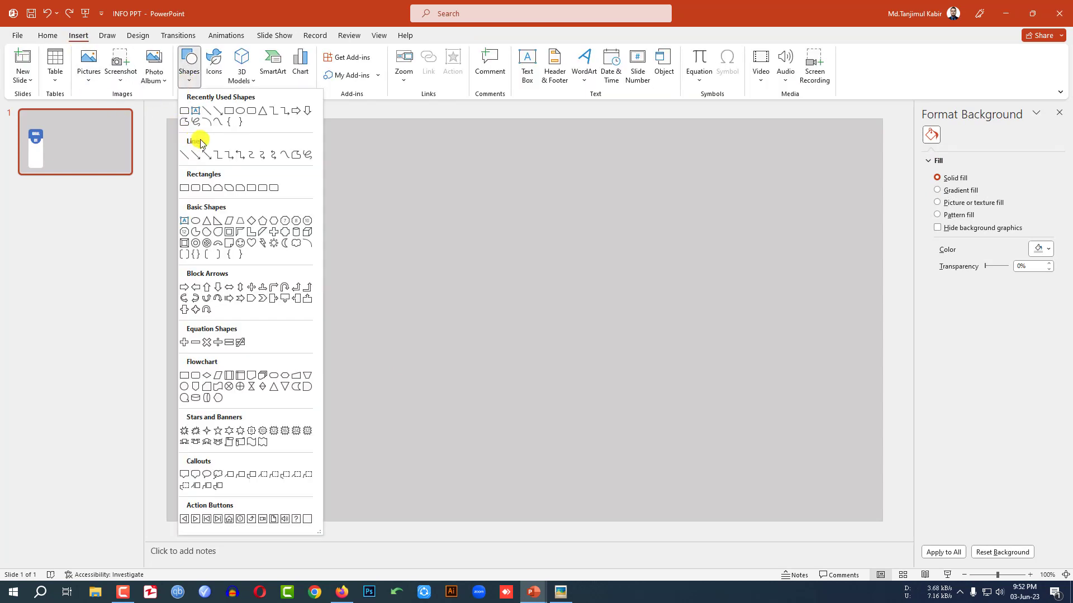
left_click(195, 110)
left_click_drag(239, 360, 293, 382)
type("VISION")
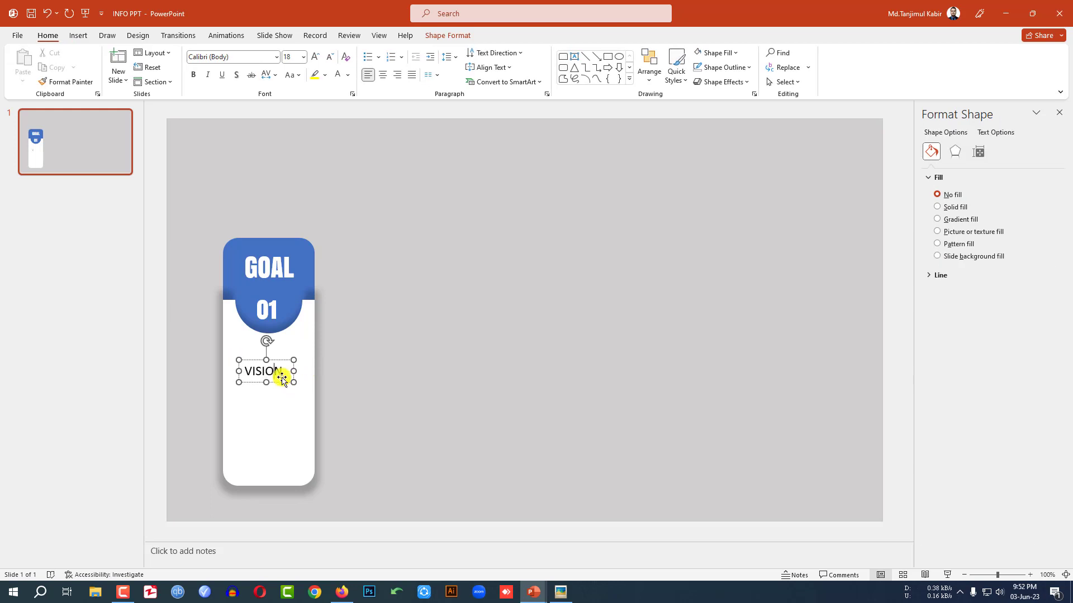
Set VISION to the Team A font at 28 pt and position it
key("ctrl+a")
left_click(235, 58)
type("Te")
key("Return")
left_click(315, 57)
left_click(315, 56)
left_click(315, 57)
left_click_drag(280, 389, 282, 383)
Add another text box lower on the card and move VISION slightly higher
left_click(79, 35)
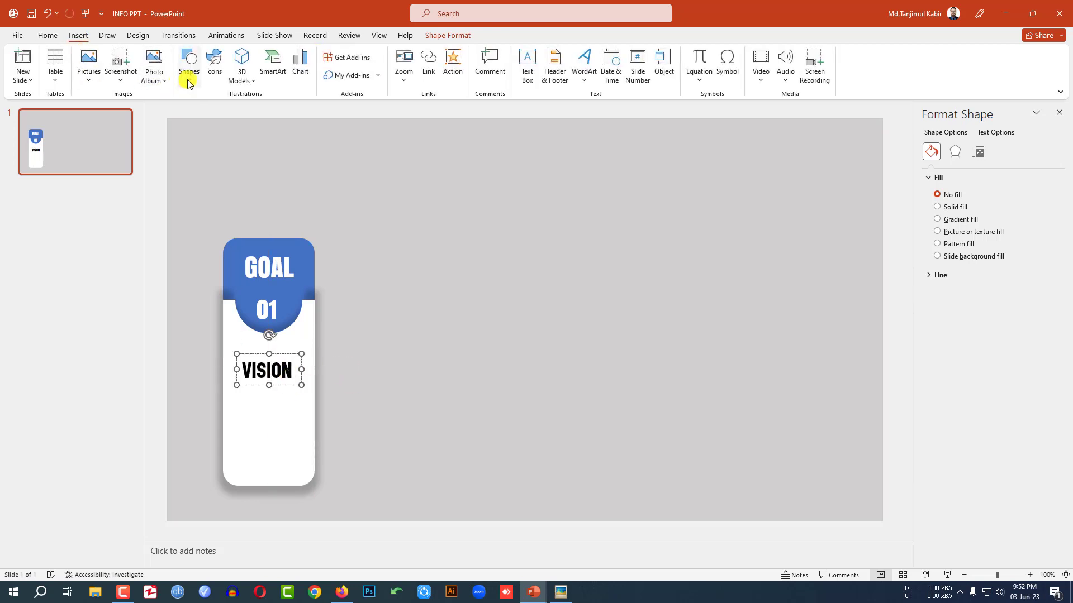
left_click(188, 71)
left_click(196, 112)
left_click_drag(239, 406, 300, 445)
left_click_drag(278, 373, 277, 344)
left_click(278, 397)
left_click(278, 363)
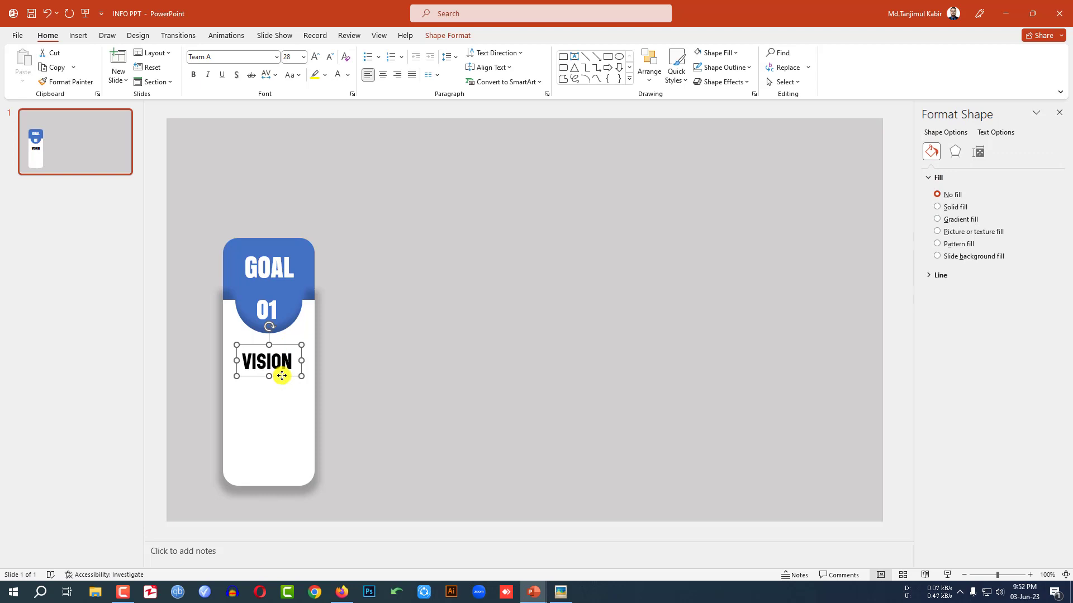
Duplicate VISION below itself and paste FIND A GOOD VISION as its text
key("ctrl+d")
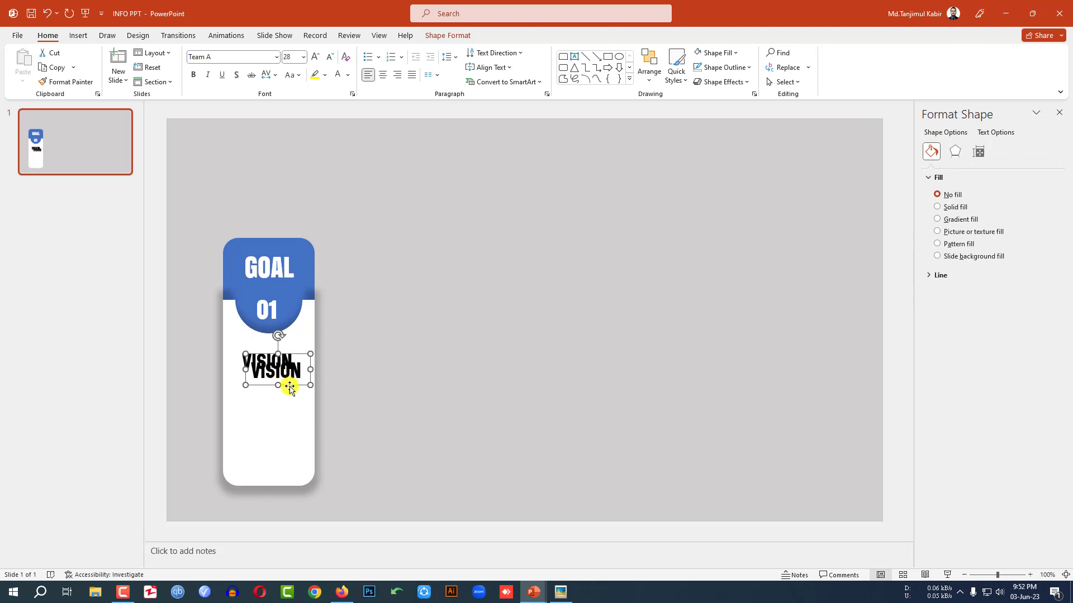
left_click_drag(290, 388, 278, 404)
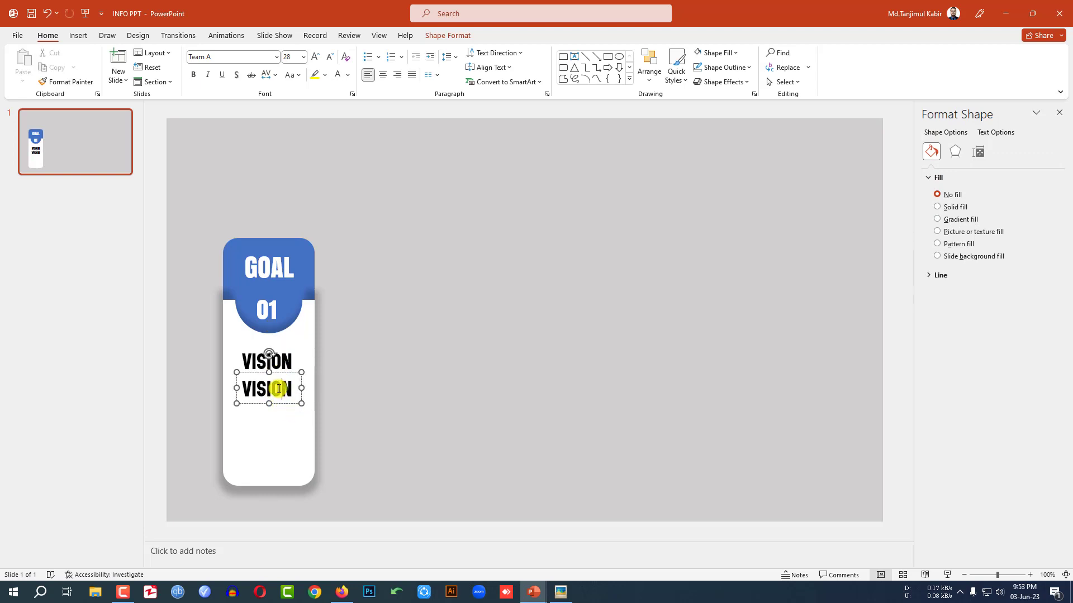
double_click(279, 389)
type("FIND A GOOD VISION")
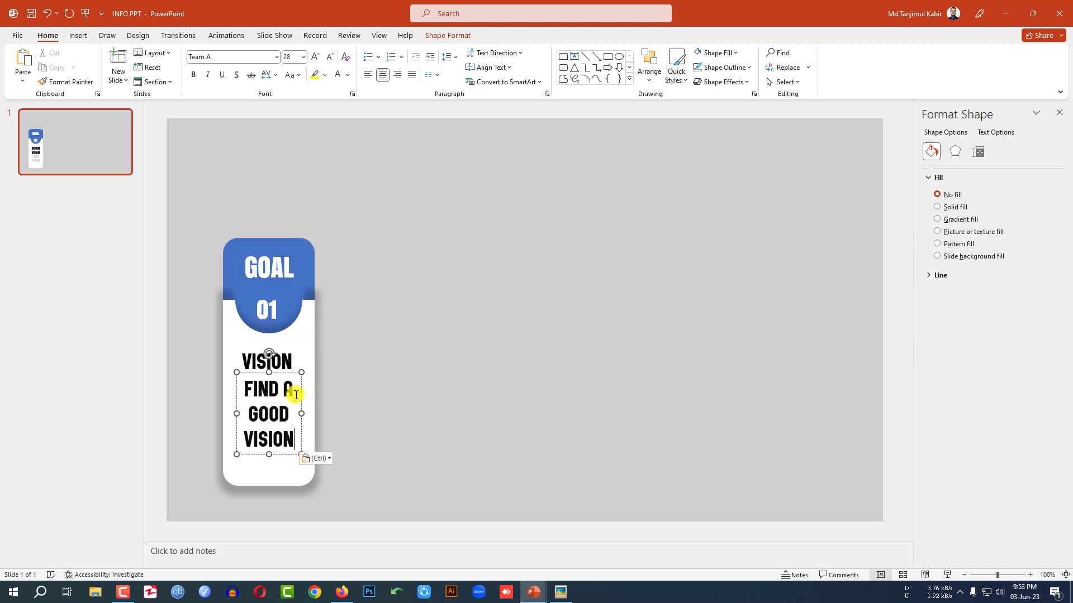
Set the FIND A GOOD VISION caption to Anton 14 pt so it wraps onto two lines
left_click_drag(290, 438, 246, 378)
left_click(226, 56)
type("Anton")
key("Return")
left_click(330, 56)
left_click(329, 57)
left_click(330, 57)
left_click(329, 57)
left_click(329, 56)
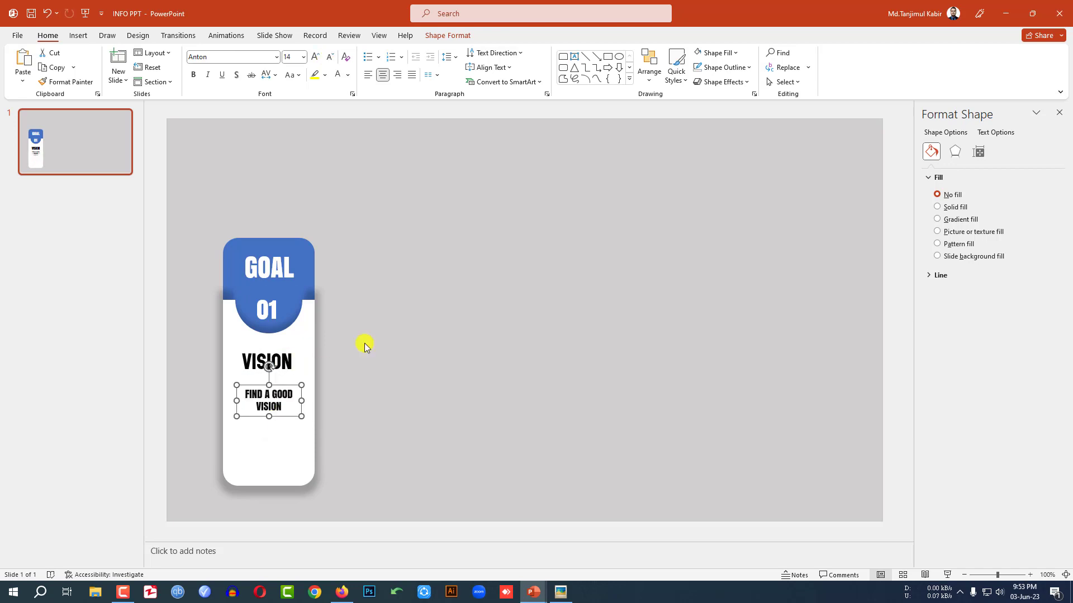
left_click(386, 343)
Enlarge the VISION heading by one font-size step
double_click(267, 361)
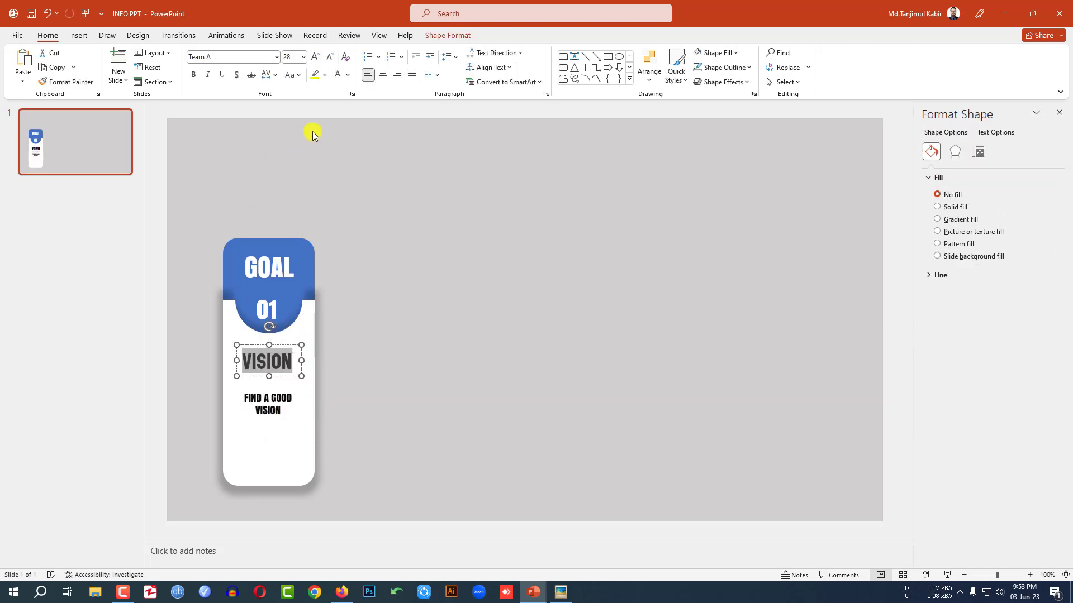
left_click(314, 58)
left_click(383, 414)
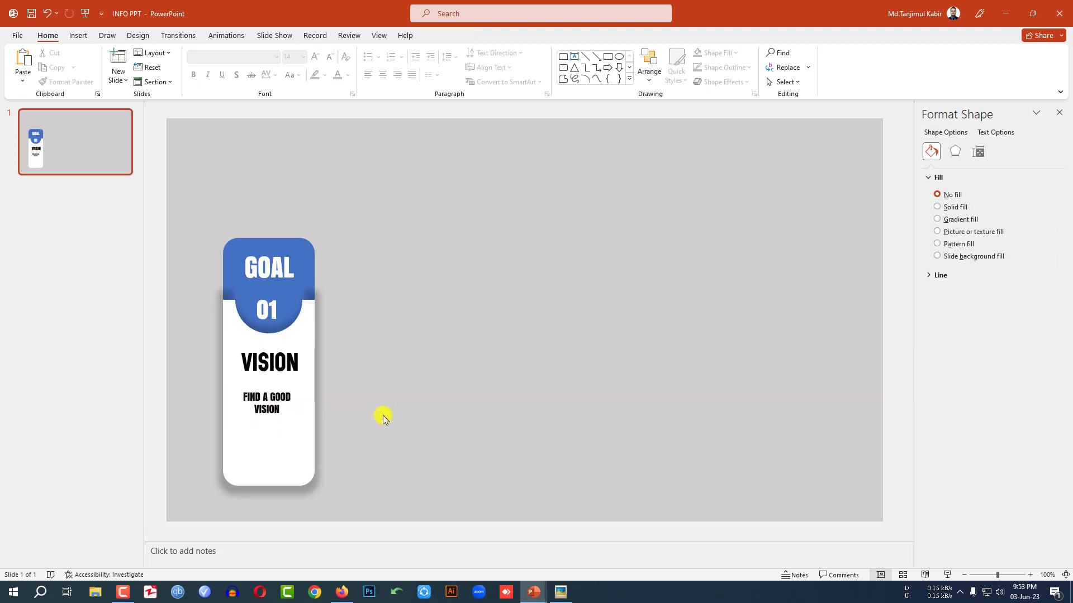
left_click(283, 395)
Insert the atom stock icon and shrink it into the lower centre of the card
left_click(287, 387)
left_click(373, 414)
left_click(78, 35)
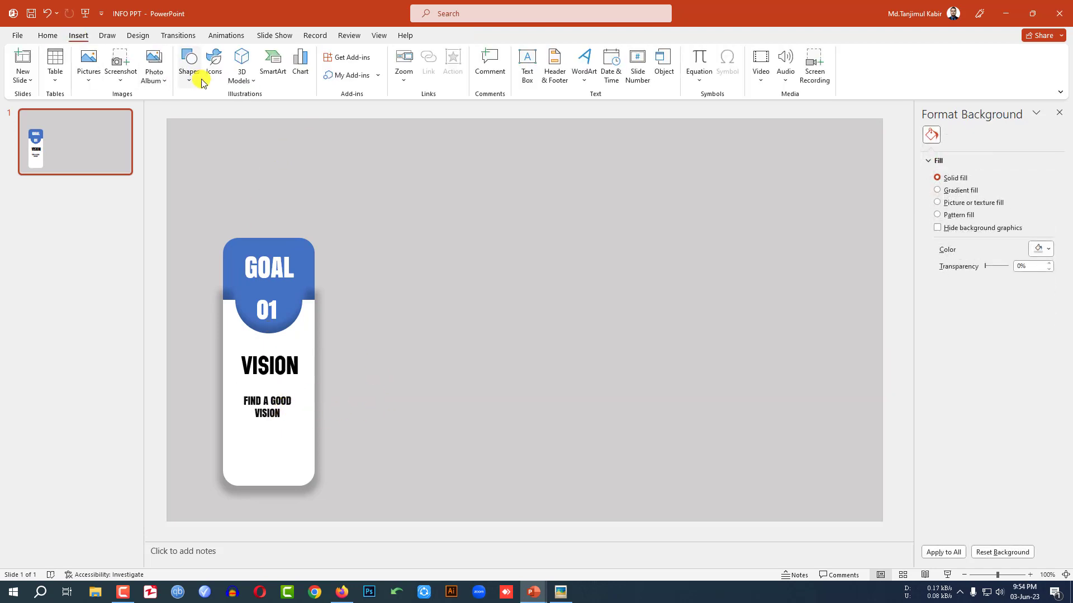
left_click(212, 73)
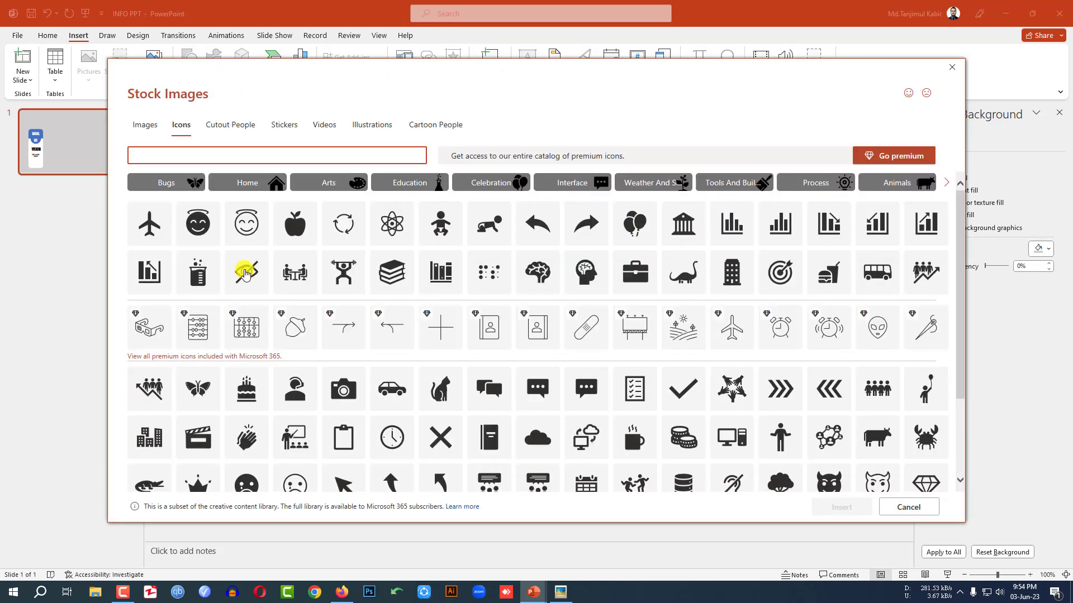
left_click(391, 222)
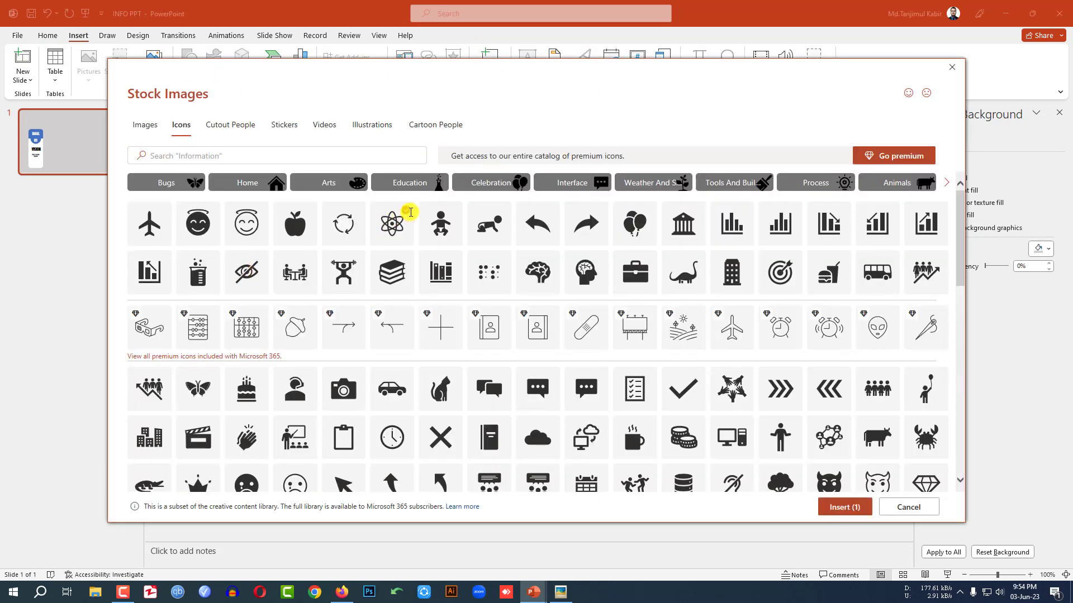
left_click(836, 509)
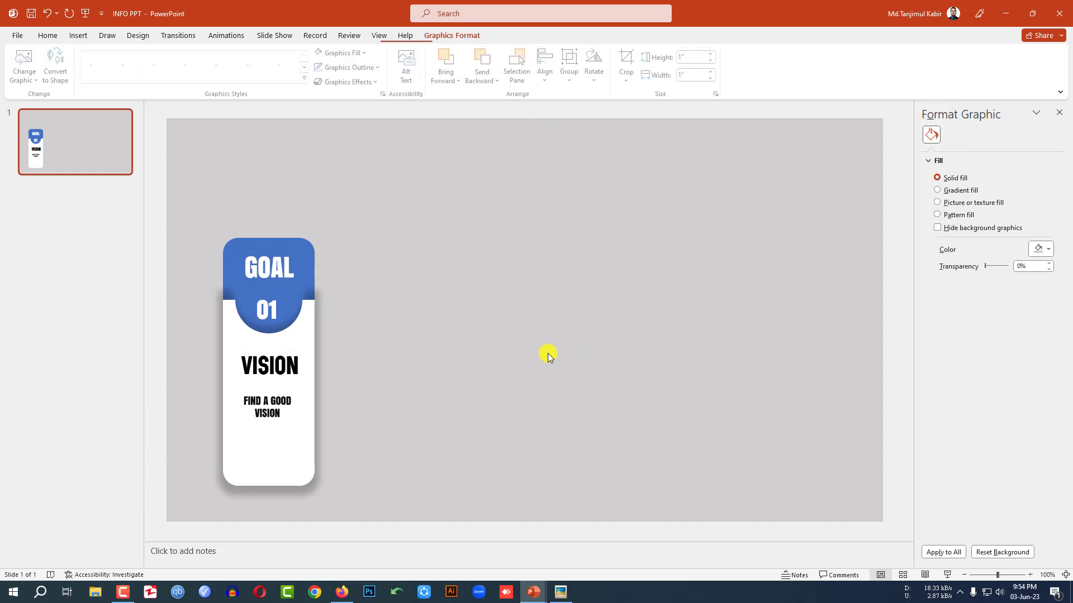
left_click_drag(553, 293, 265, 459)
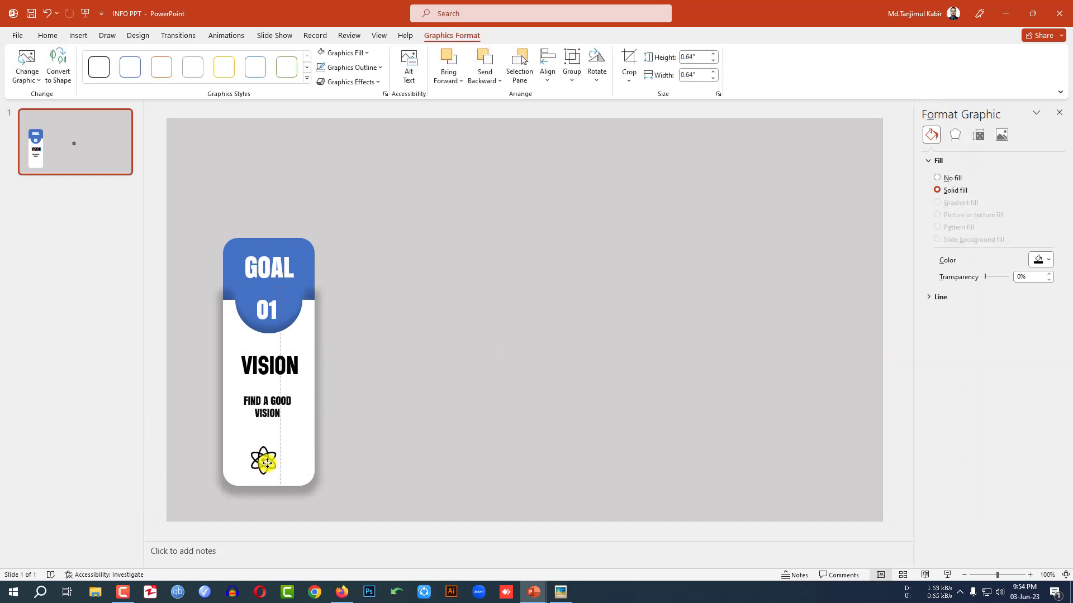
left_click(446, 434)
left_click(315, 263)
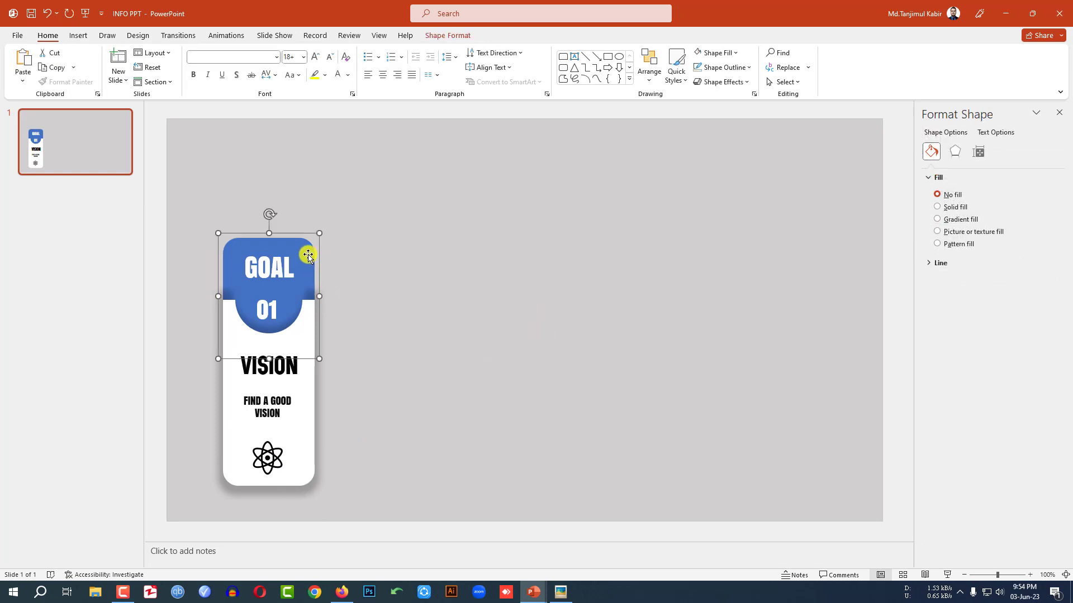
Fill the card's top shape with standard Blue
left_click(437, 37)
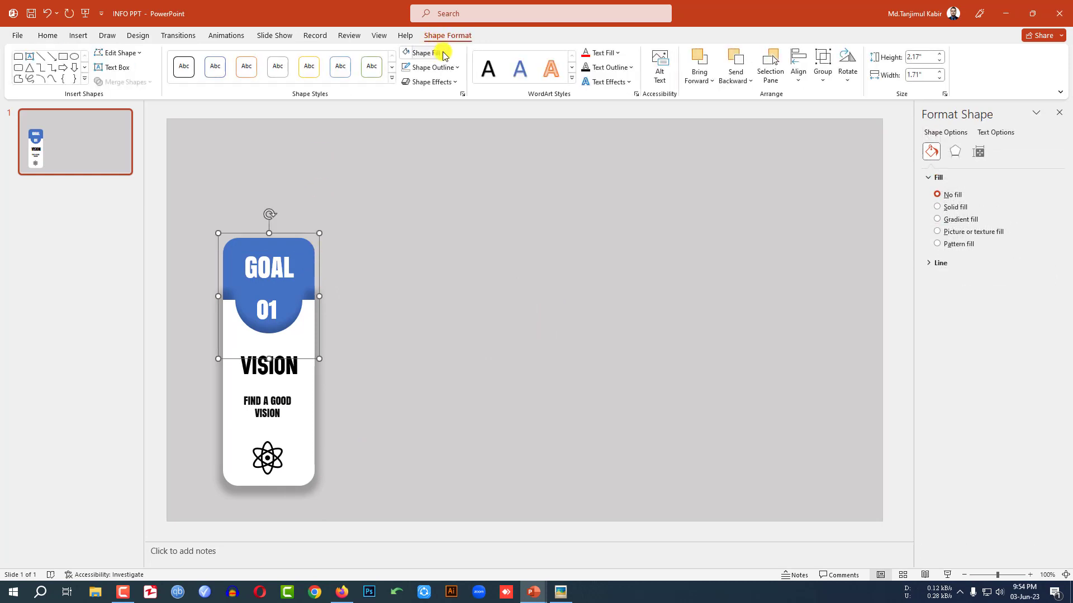
left_click(442, 54)
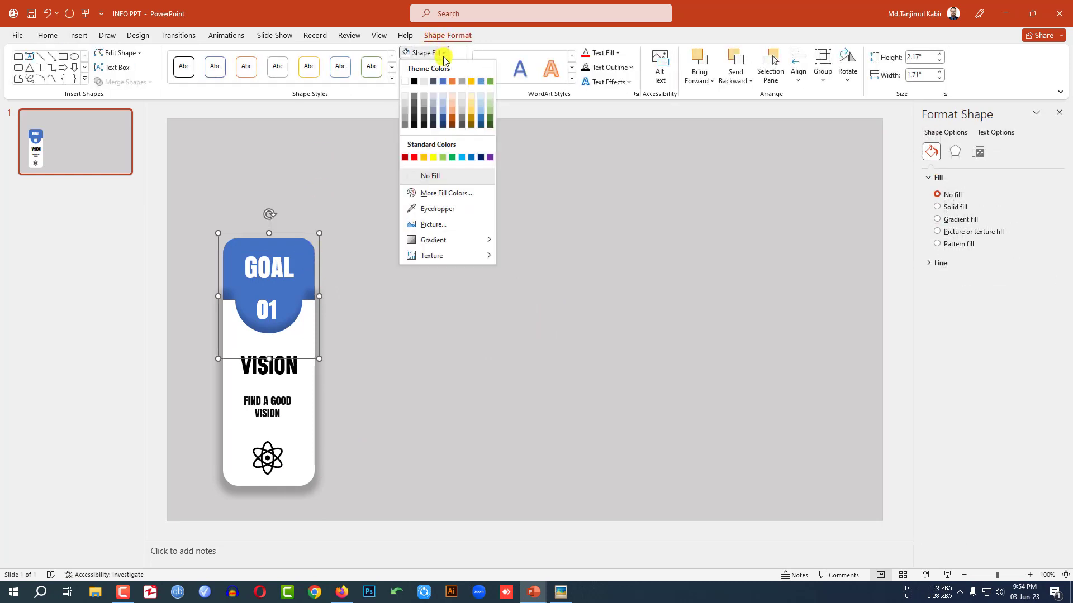
left_click(471, 158)
Colour the VISION heading with the top shape's blue using the font colour eyedropper
left_click(273, 365)
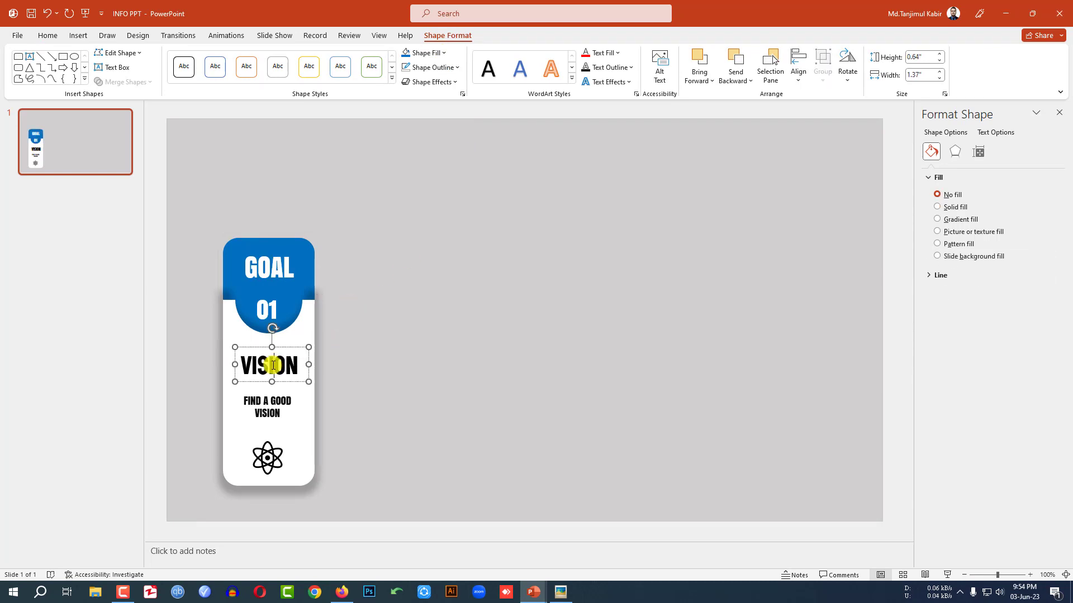
double_click(272, 365)
left_click(47, 35)
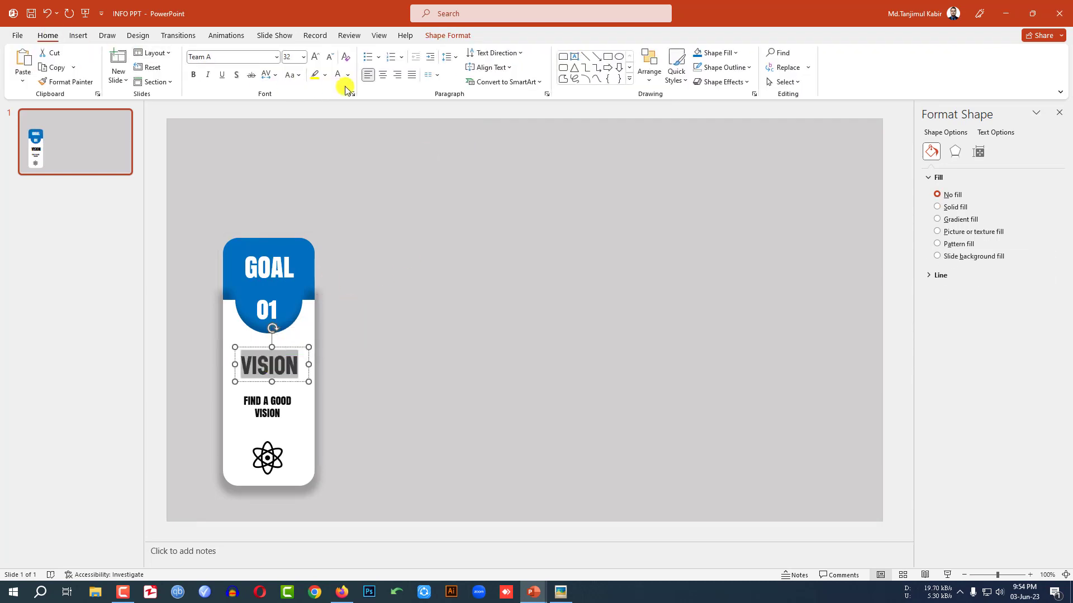
left_click(348, 76)
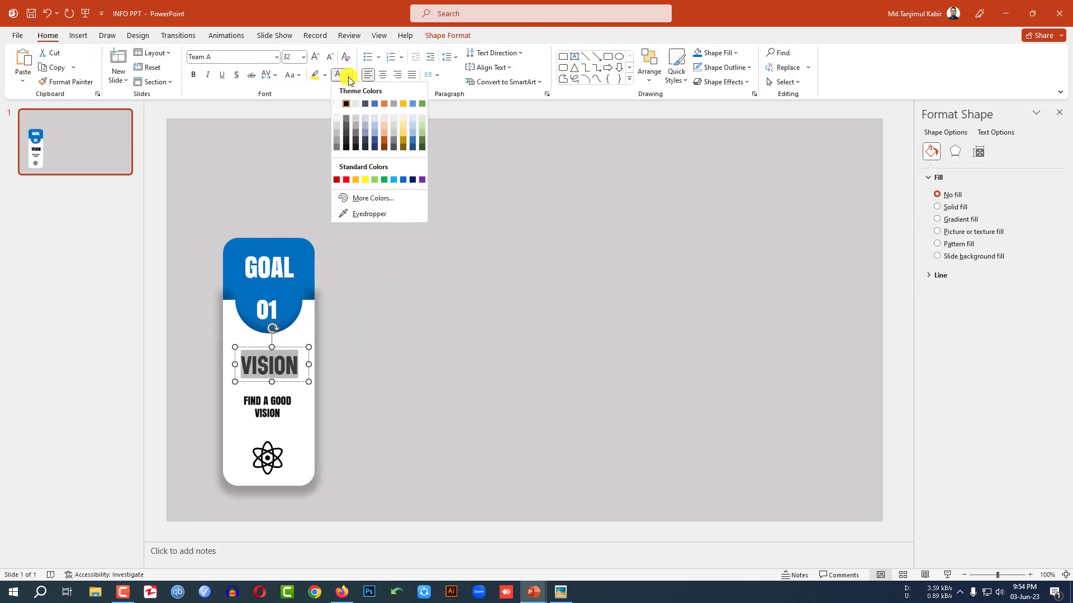
left_click(366, 212)
left_click(304, 243)
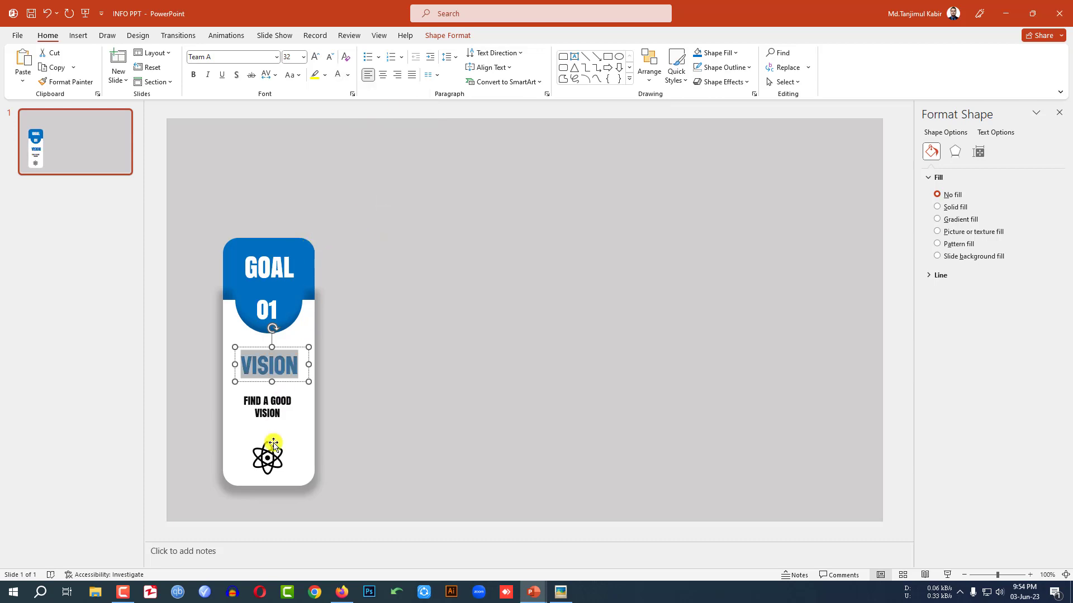
Eyedrop the same card blue into the atom icon's graphics fill
left_click(270, 464)
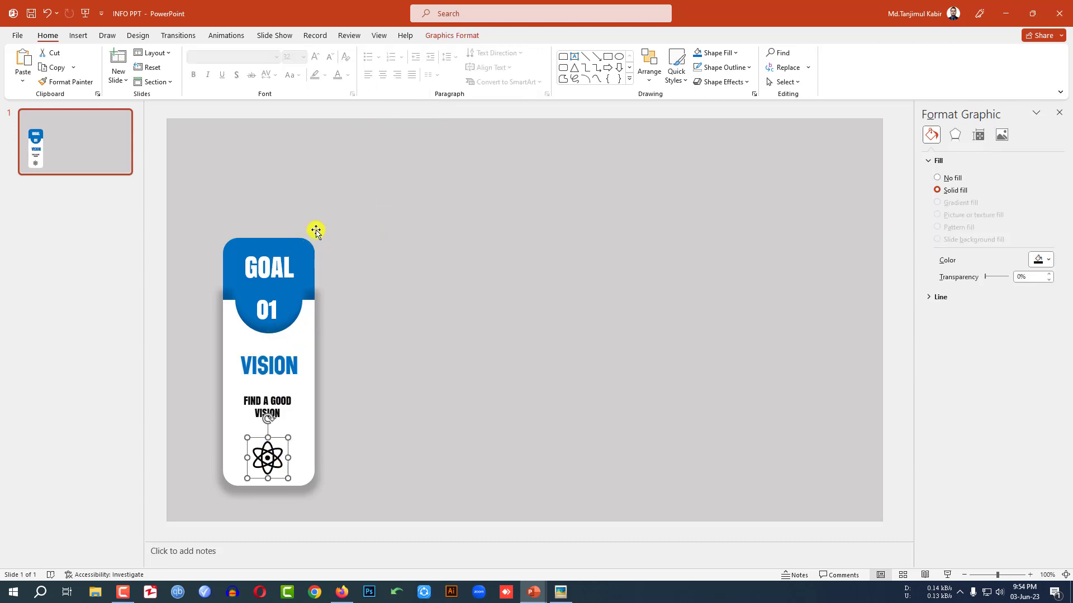
left_click(439, 37)
left_click(367, 53)
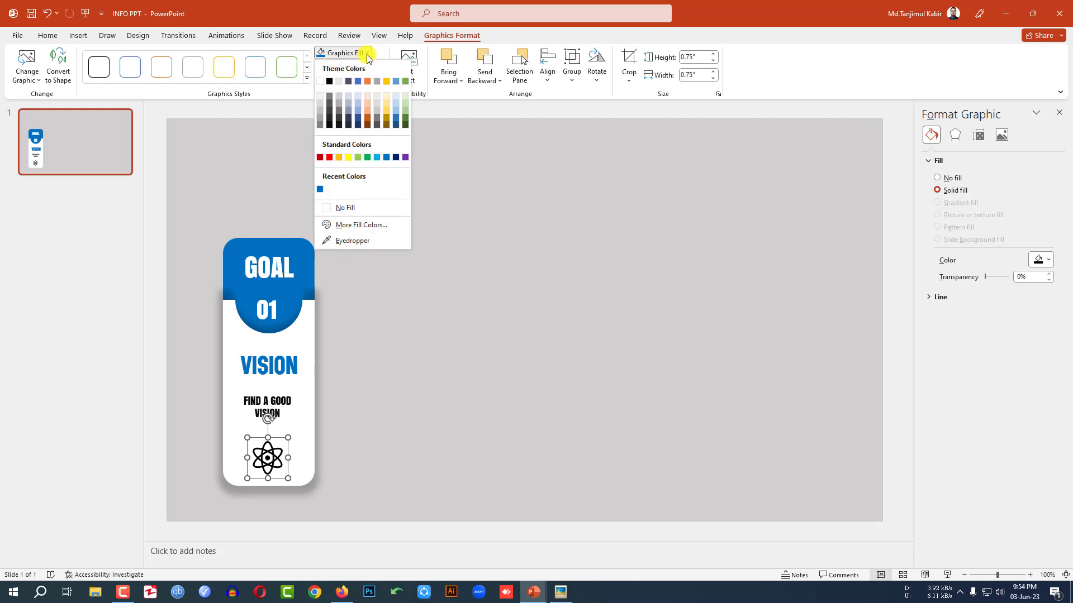
left_click(349, 238)
left_click(306, 246)
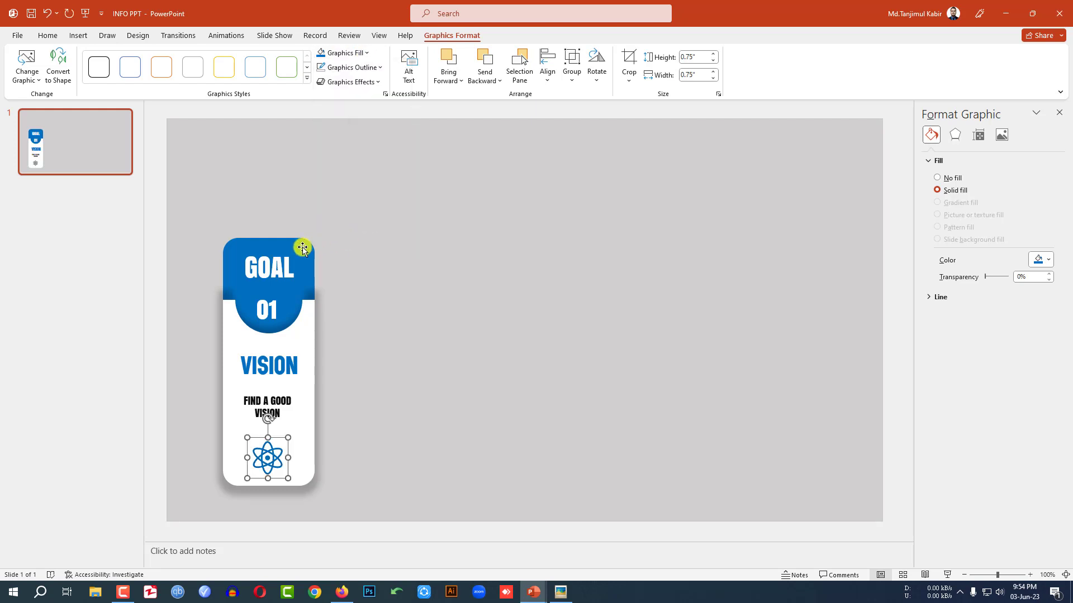
left_click(394, 303)
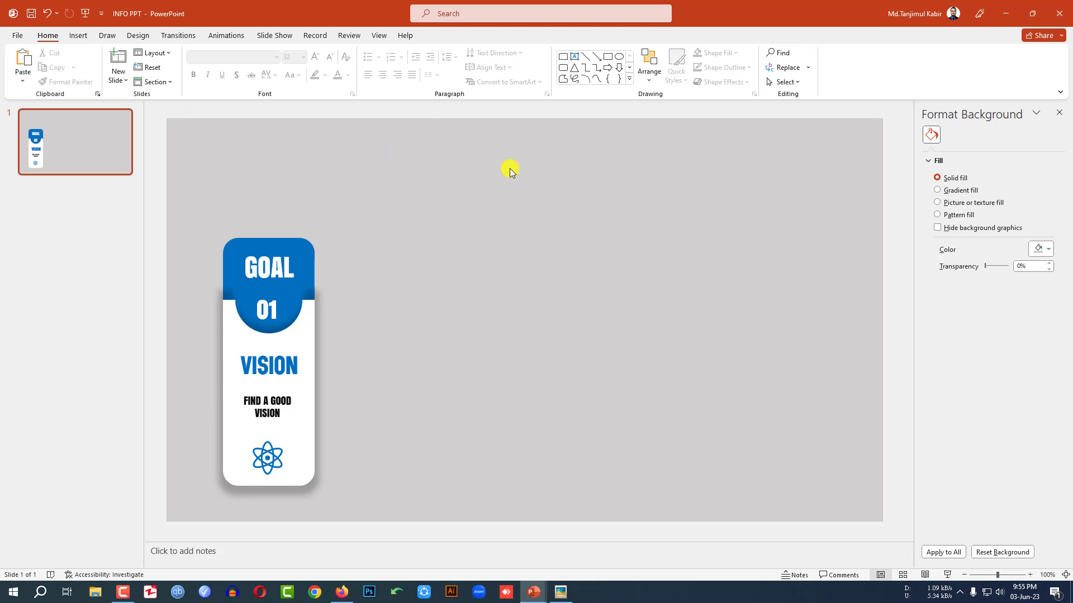
Draw a wide text box across the slide top and paste in the GOAL AND VISION INFOGRAPHIC title
left_click(79, 36)
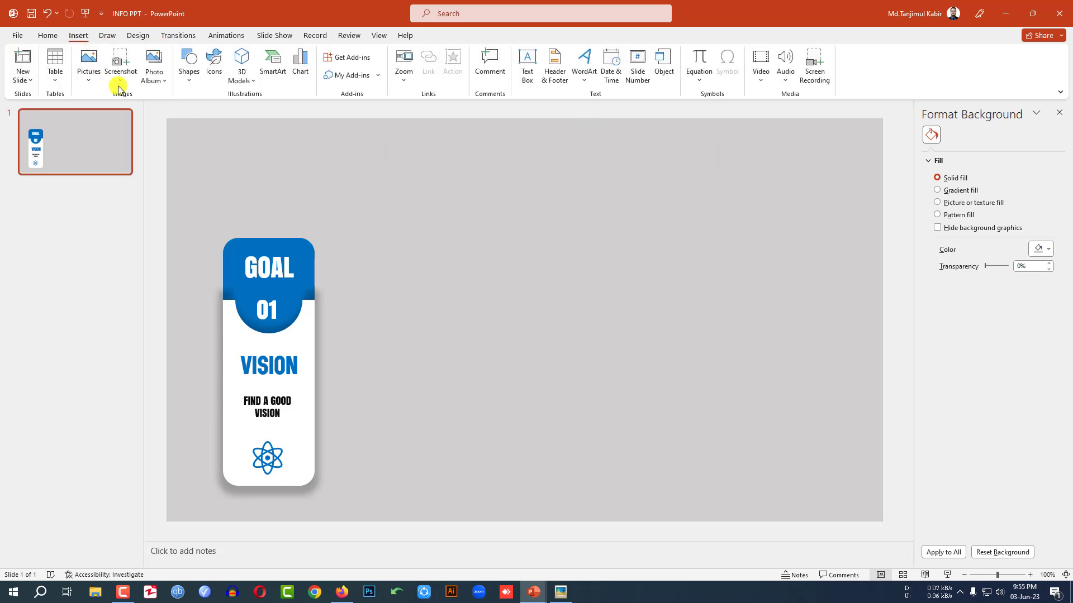
left_click(191, 72)
left_click(196, 113)
left_click_drag(308, 133, 829, 171)
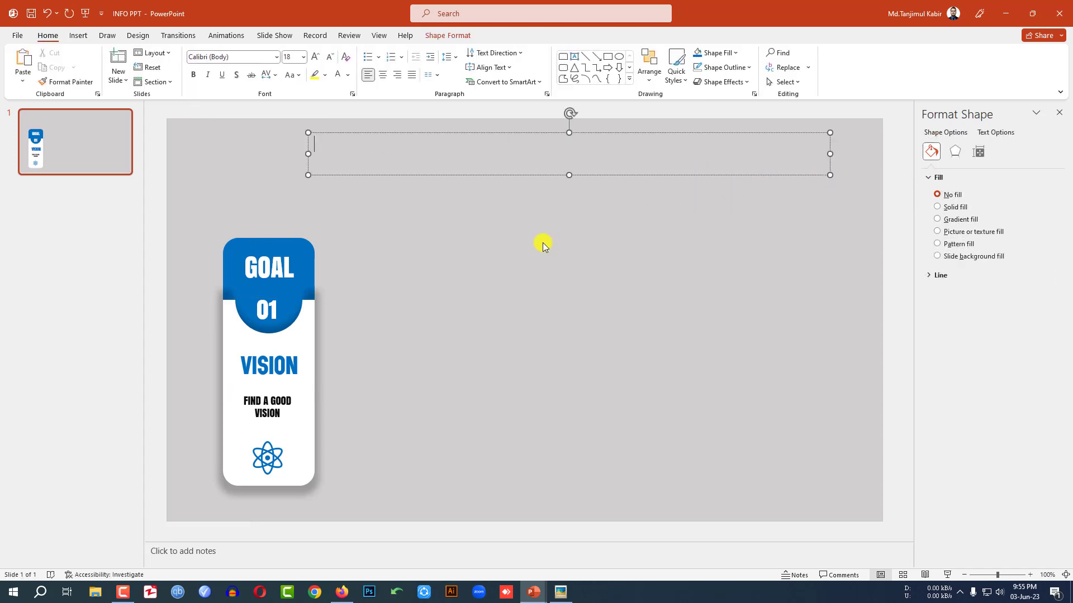
type("GOAL AND VISION INFOGRAPHIC")
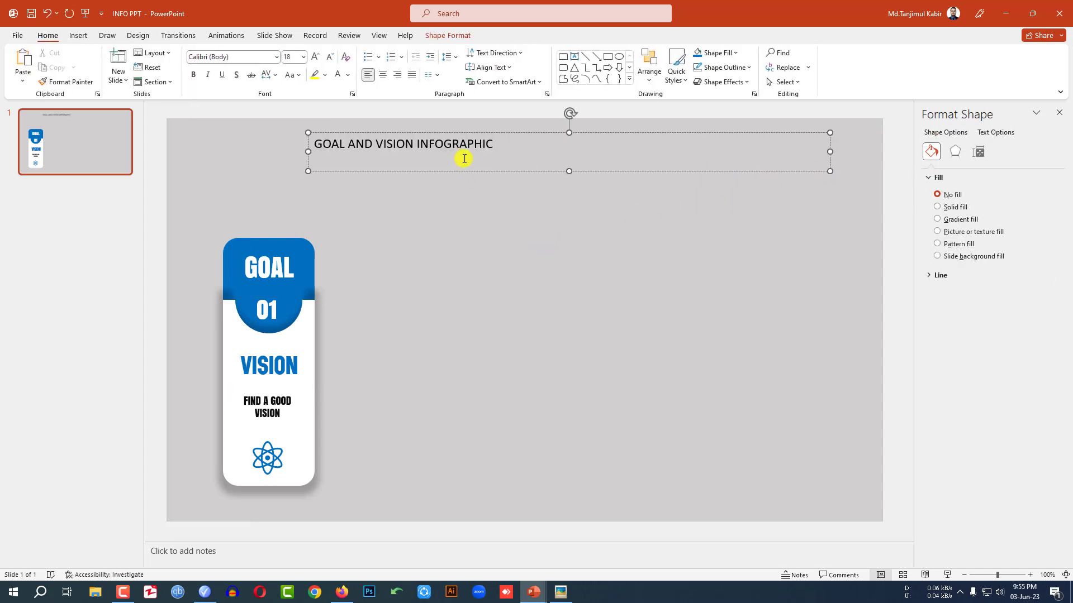
Set the title to the Anton font at 44 pt with very loose character spacing
triple_click(489, 144)
left_click(237, 57)
type("Anton")
key("Return")
key("ctrl+shift+period")
key("ctrl+shift+period")
key("ctrl+shift+period")
key("ctrl+shift+period")
key("ctrl+shift+period")
left_click(276, 76)
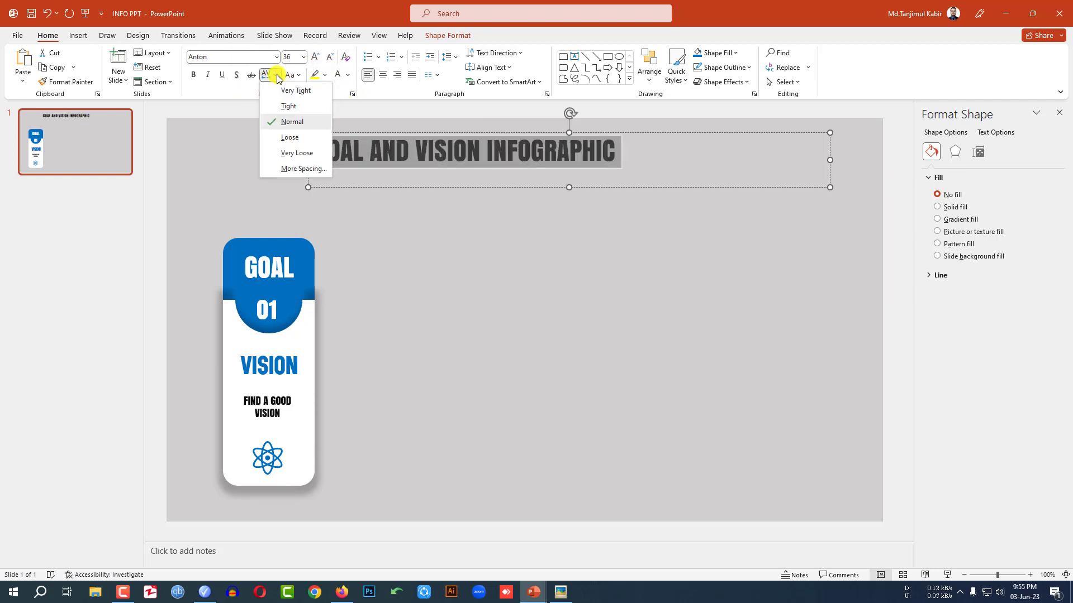
left_click(290, 153)
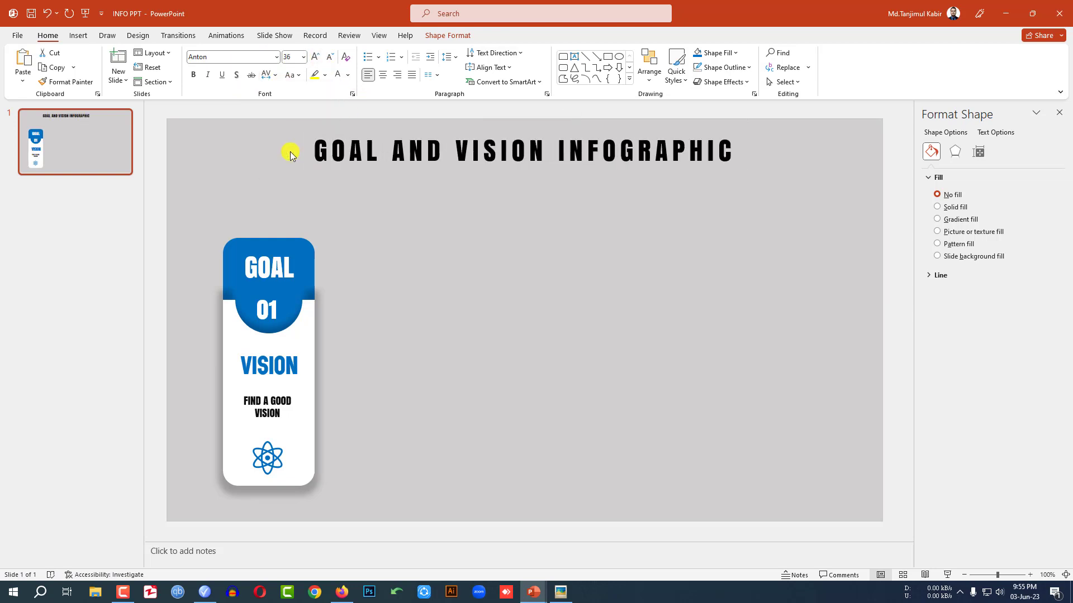
left_click(316, 56)
left_click(315, 57)
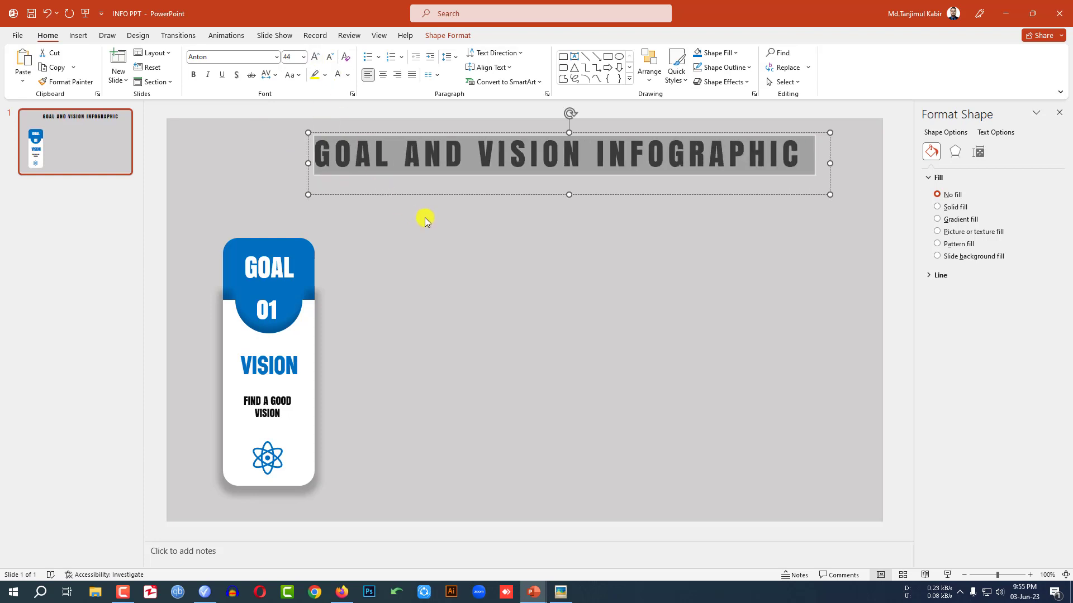
Shift the title box slightly left and give it an outer drop shadow
left_click_drag(421, 197, 407, 194)
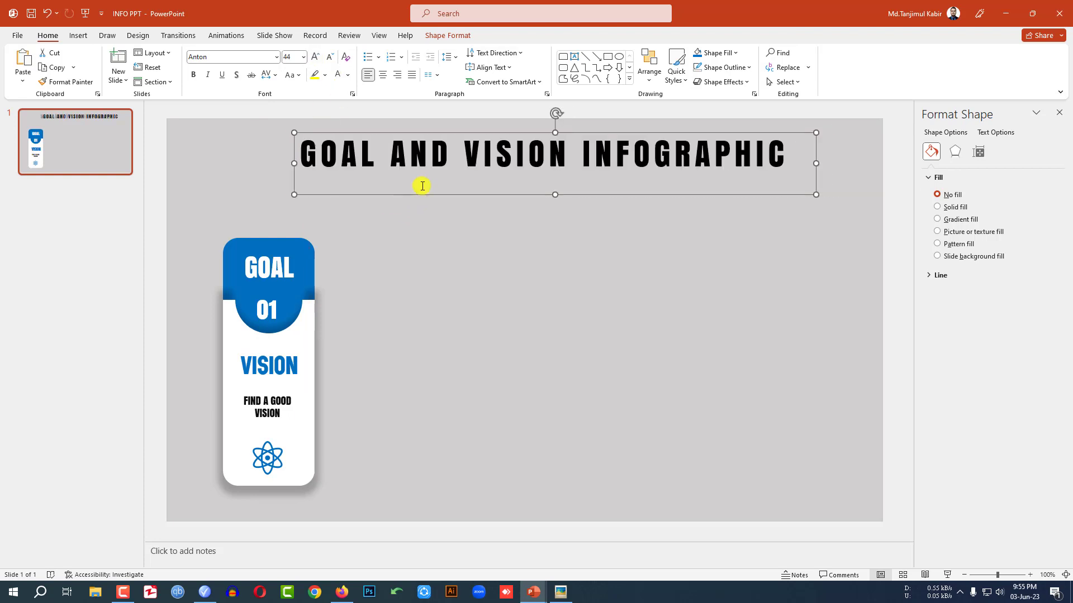
left_click(447, 36)
left_click(456, 84)
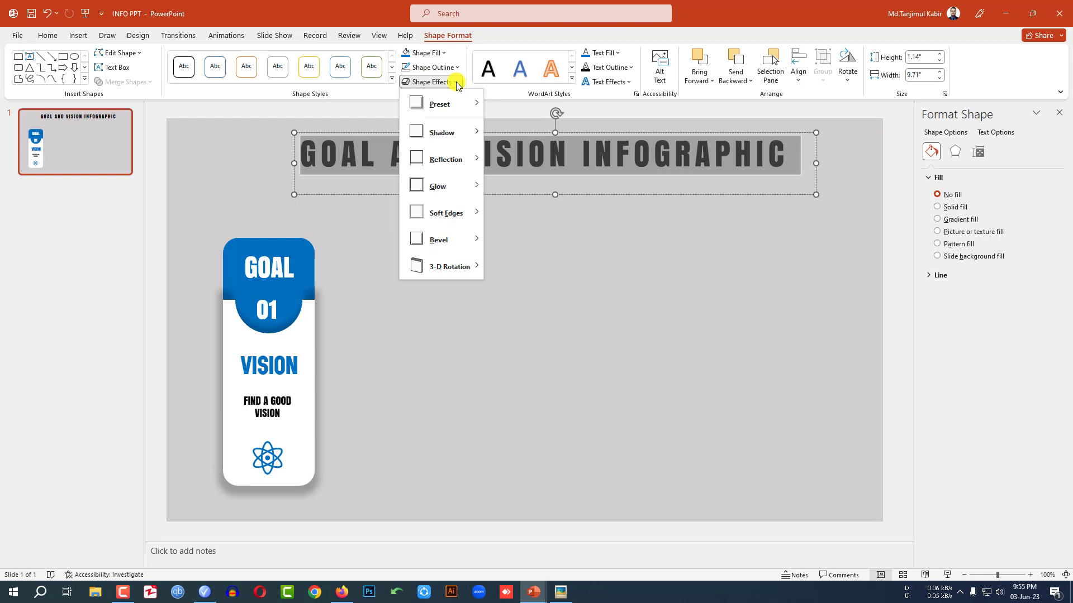
mouse_move(454, 133)
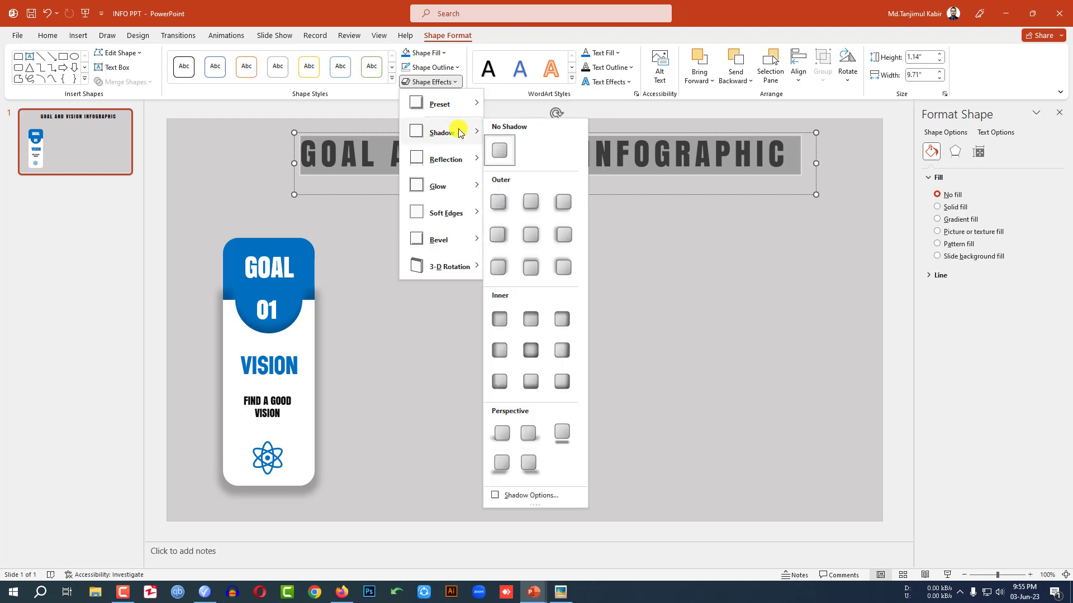
left_click(496, 203)
Fill the title lettering with the colourful abstract picture from Downloads
left_click(510, 193)
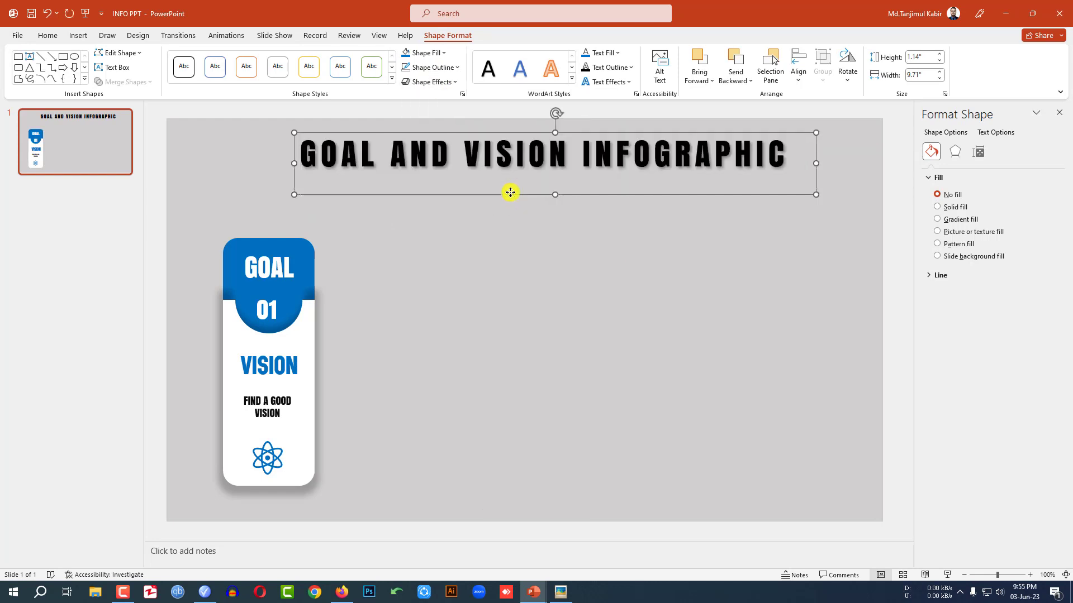
left_click(618, 56)
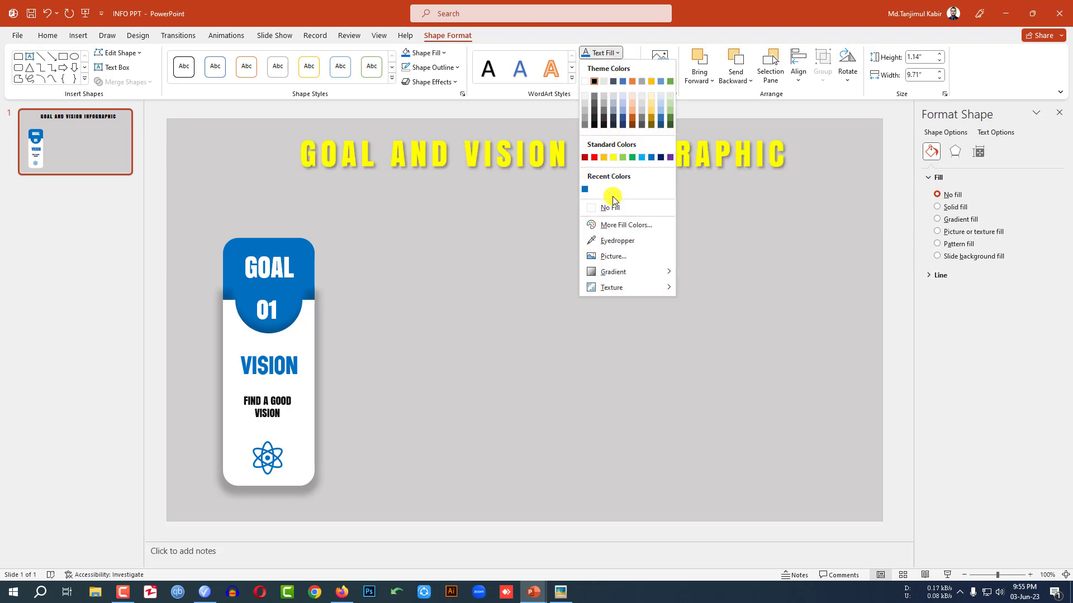
left_click(612, 256)
left_click(416, 267)
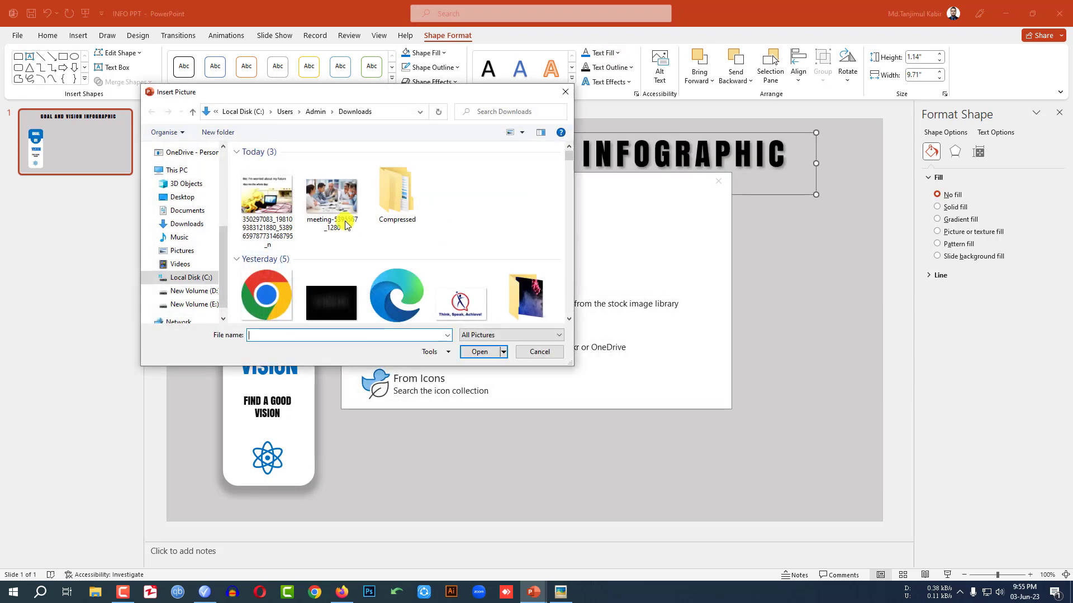
left_click(190, 224)
scroll(353, 241, "down", 3)
left_click(267, 182)
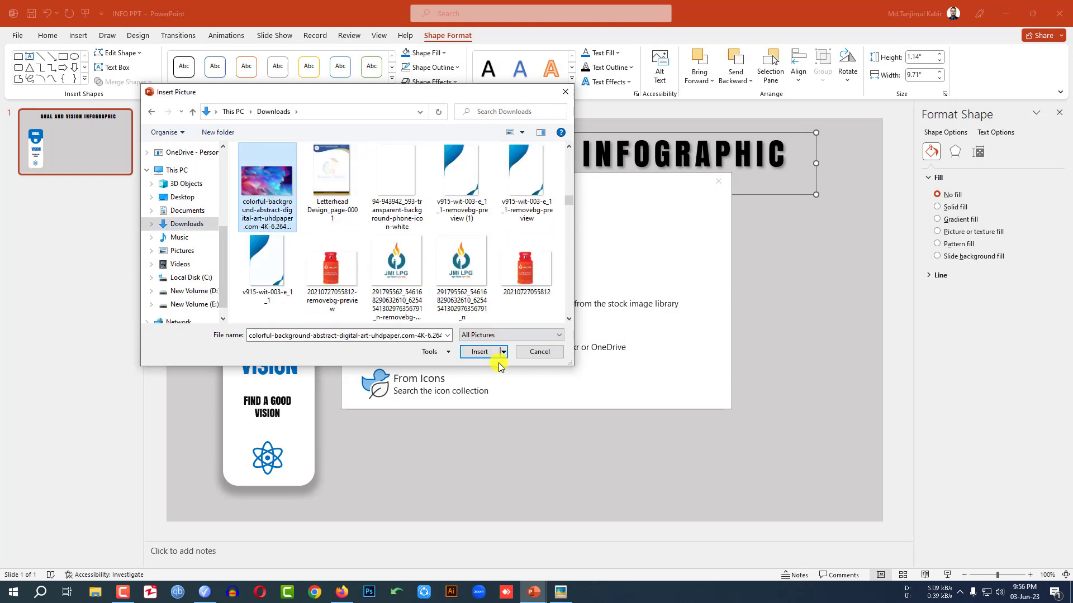
left_click(478, 352)
left_click(678, 263)
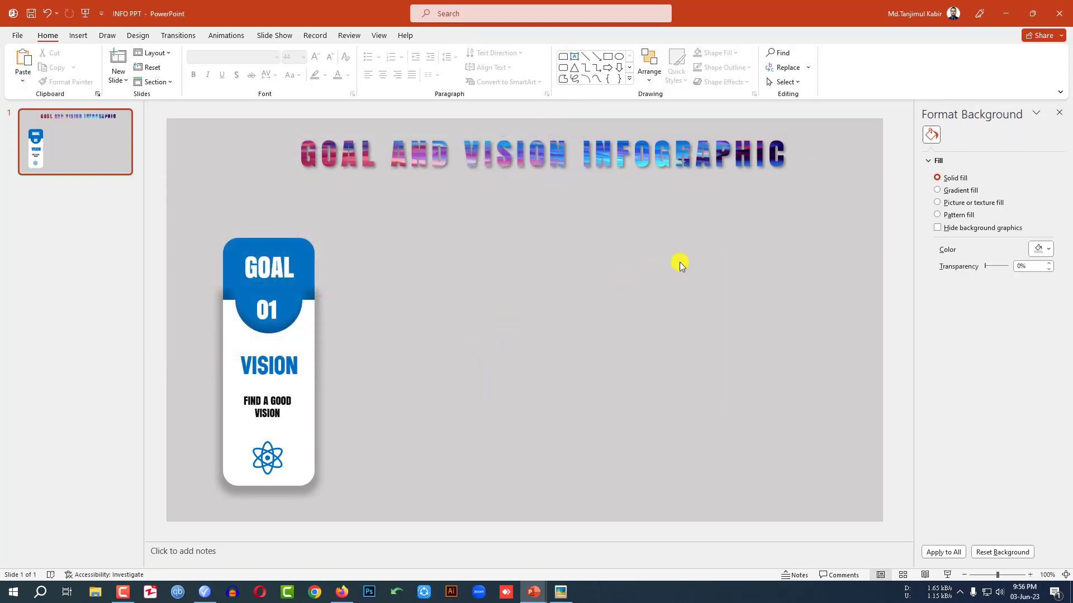
left_click(78, 35)
left_click(189, 81)
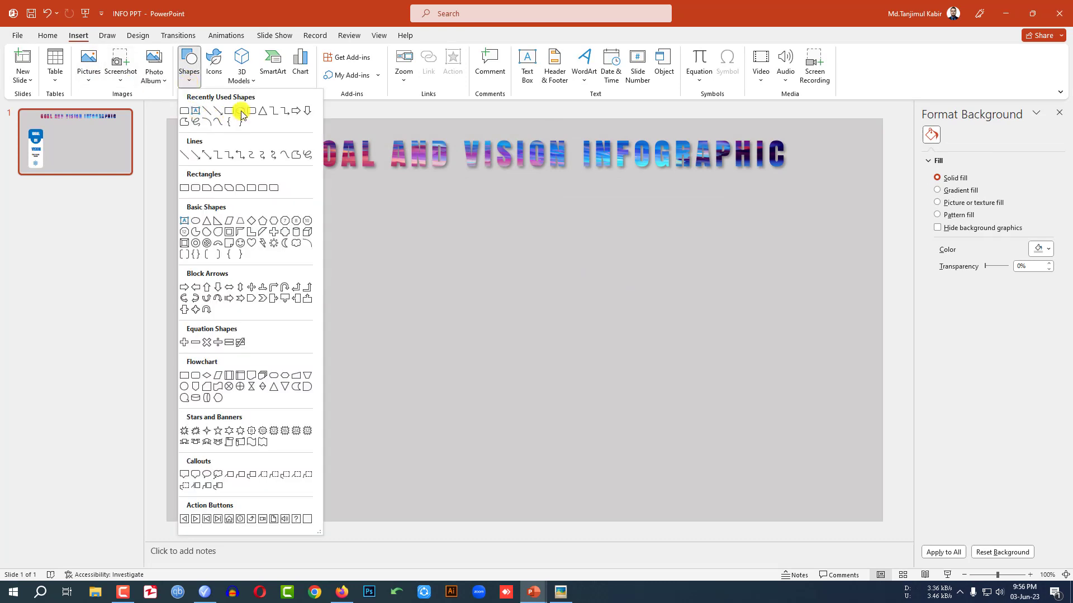
Draw a small circle below the title and remove its outline
left_click(240, 113)
mouse_move(406, 189)
left_mouse_down()
mouse_move(428, 209)
mouse_move(412, 227)
mouse_move(413, 195)
left_mouse_up()
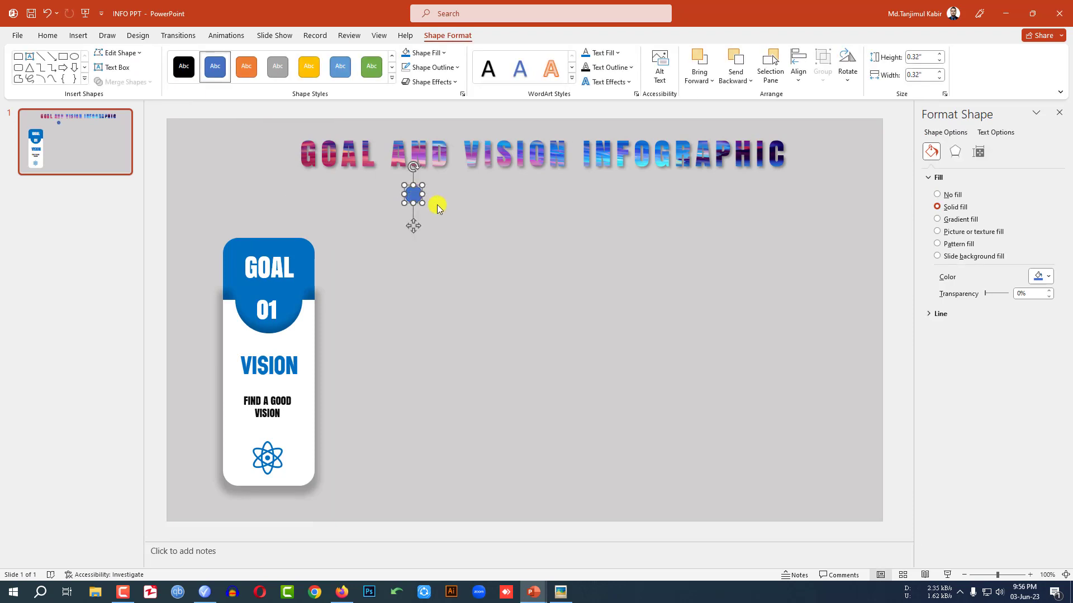
left_click(446, 67)
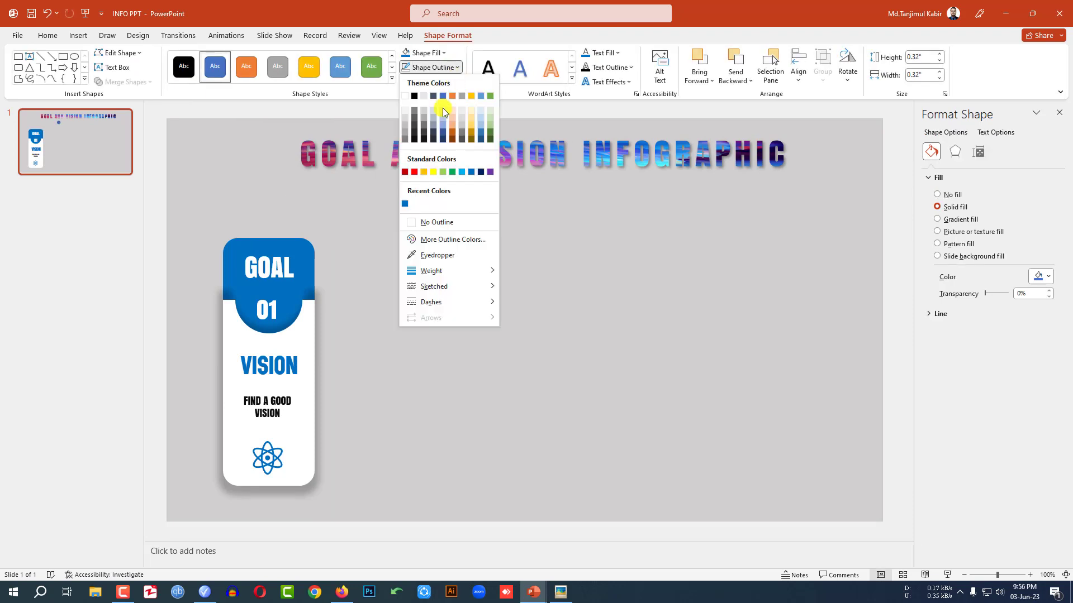
left_click(436, 222)
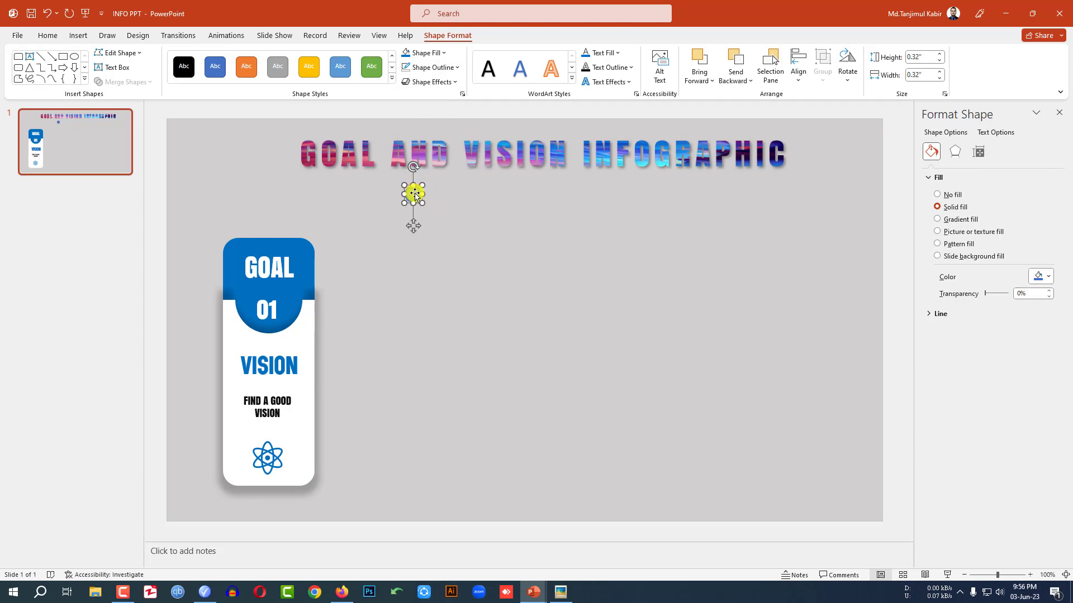
Duplicate the circle into four and distribute them evenly in a row, nudged right
left_click_drag(413, 194, 453, 194)
key("ctrl+d")
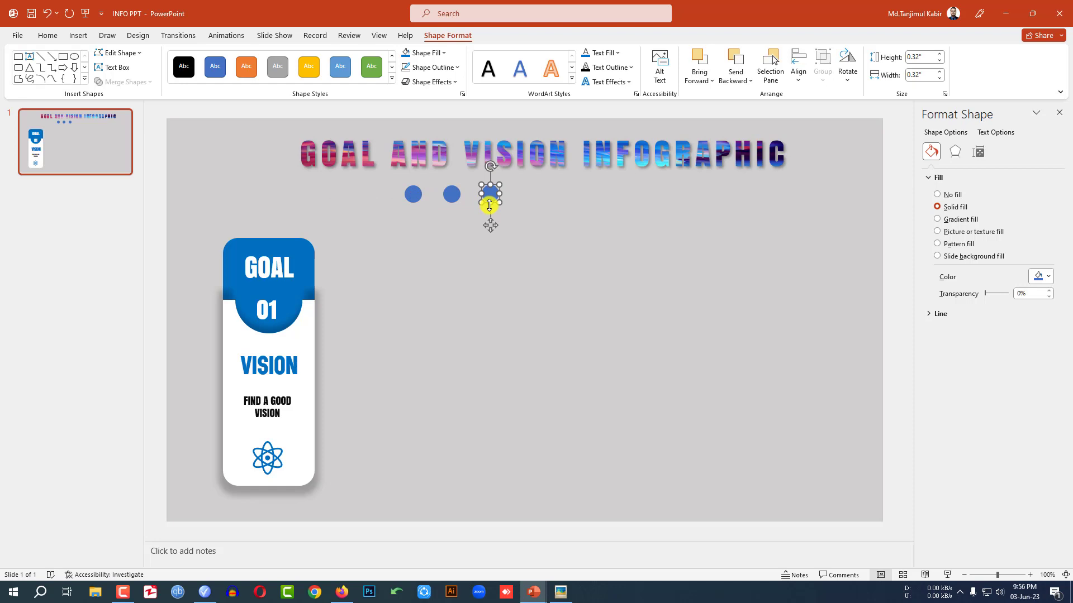
key("ctrl+d")
left_click(593, 220)
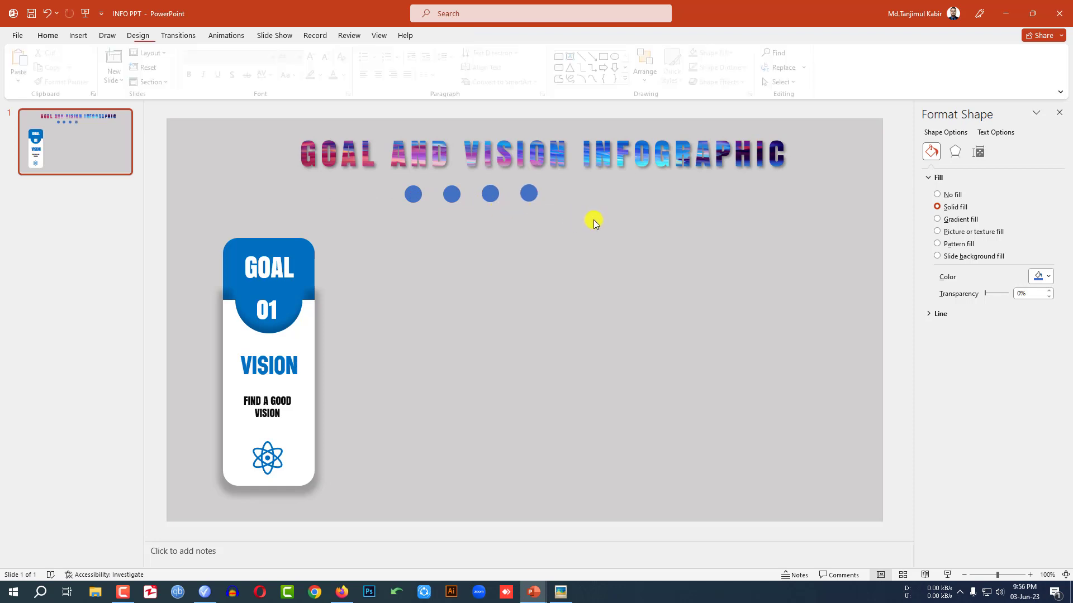
left_click_drag(590, 232, 359, 176)
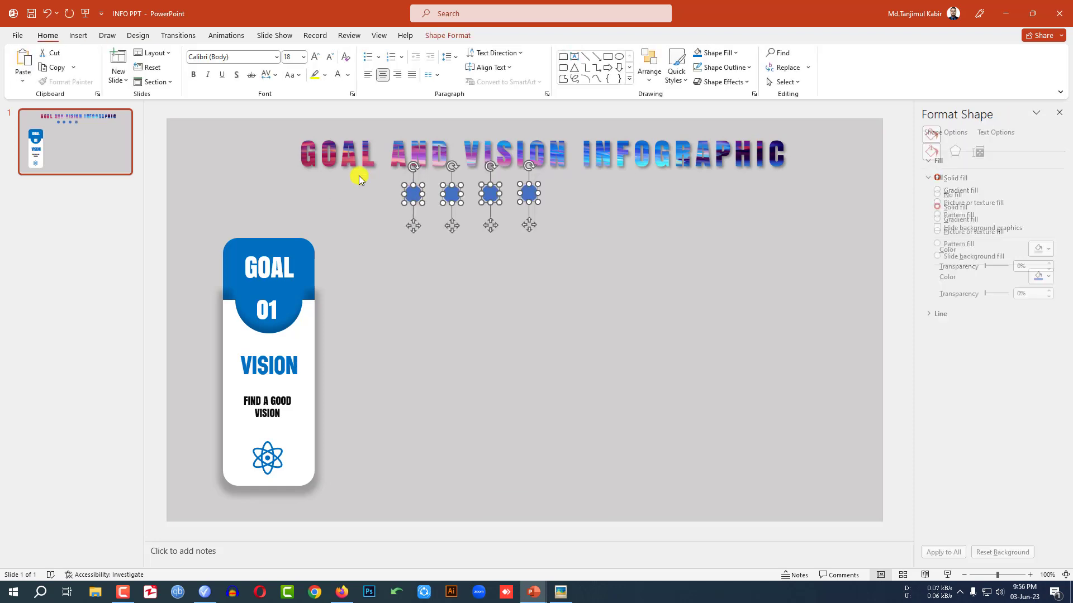
left_click(649, 81)
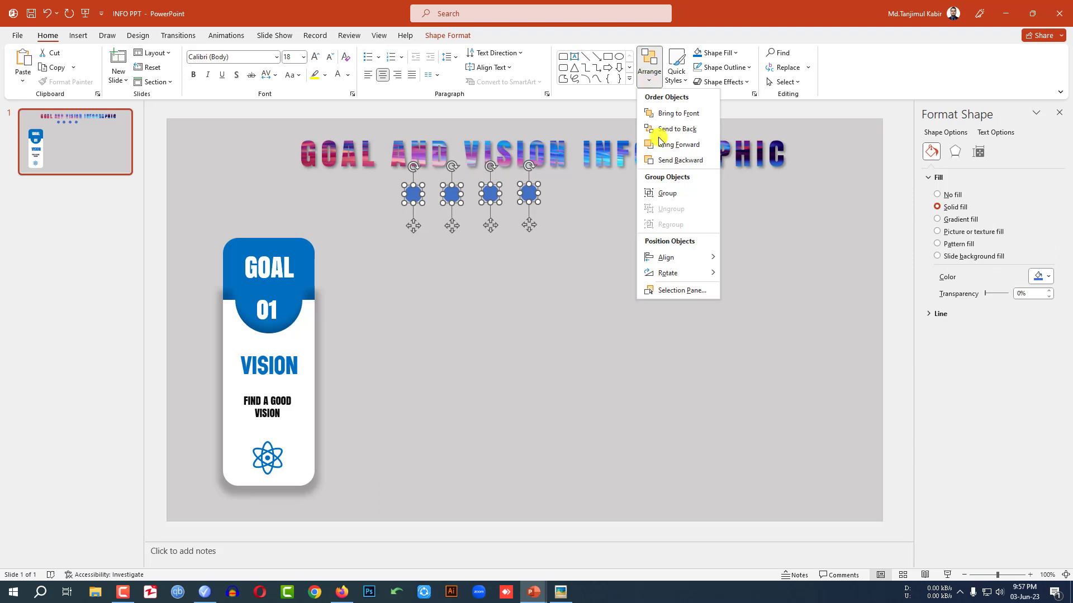
mouse_move(687, 259)
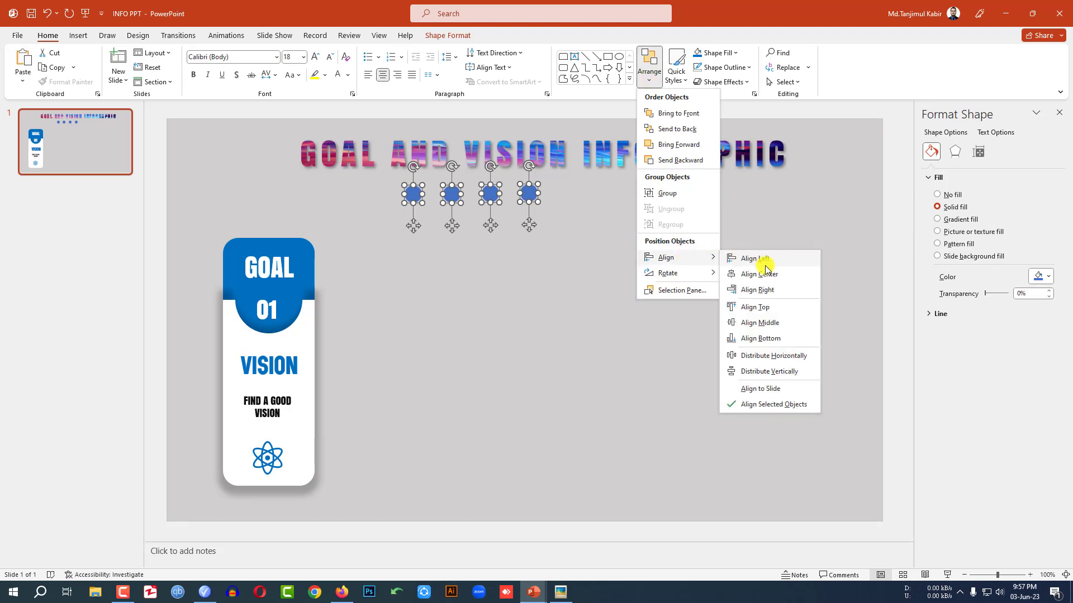
left_click(769, 357)
key("Right")
key("Right")
key("Right")
key("Right")
key("Right")
key("Right")
key("Right")
key("Right")
key("Right")
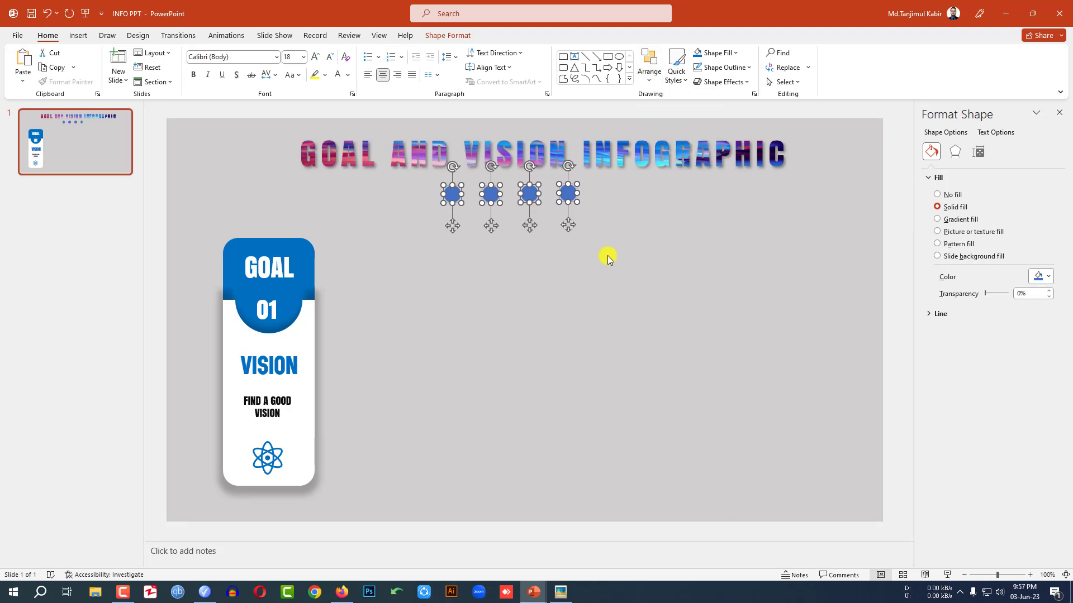
Give all four circles a soft outer shadow
left_click(444, 36)
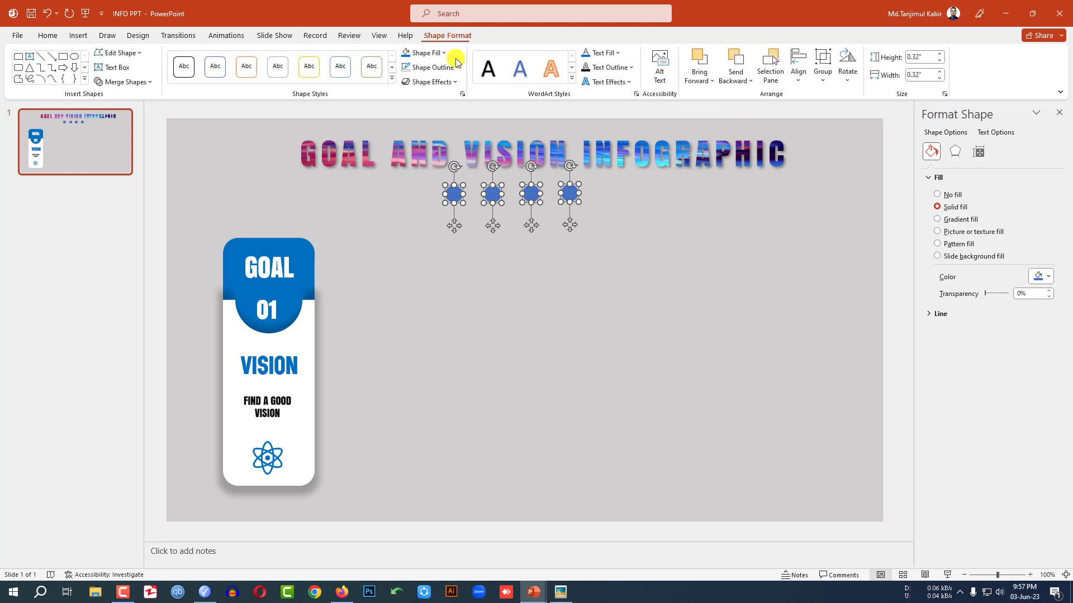
left_click(429, 81)
mouse_move(453, 132)
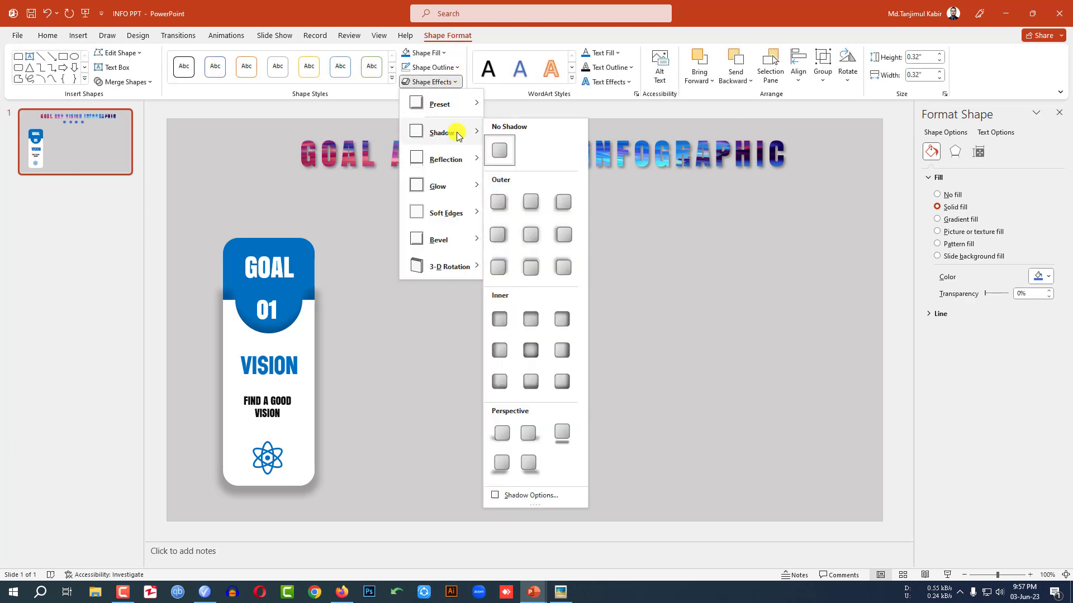
left_click(509, 209)
left_click(868, 250)
Eyedrop the card's blue into the first circle's fill
left_click(458, 195)
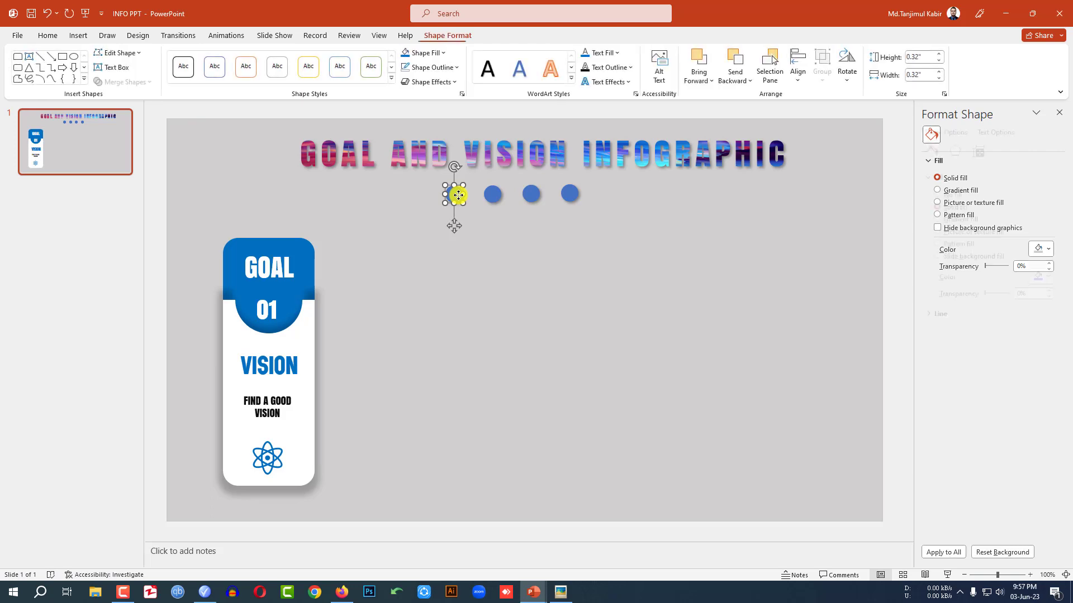
left_click(444, 54)
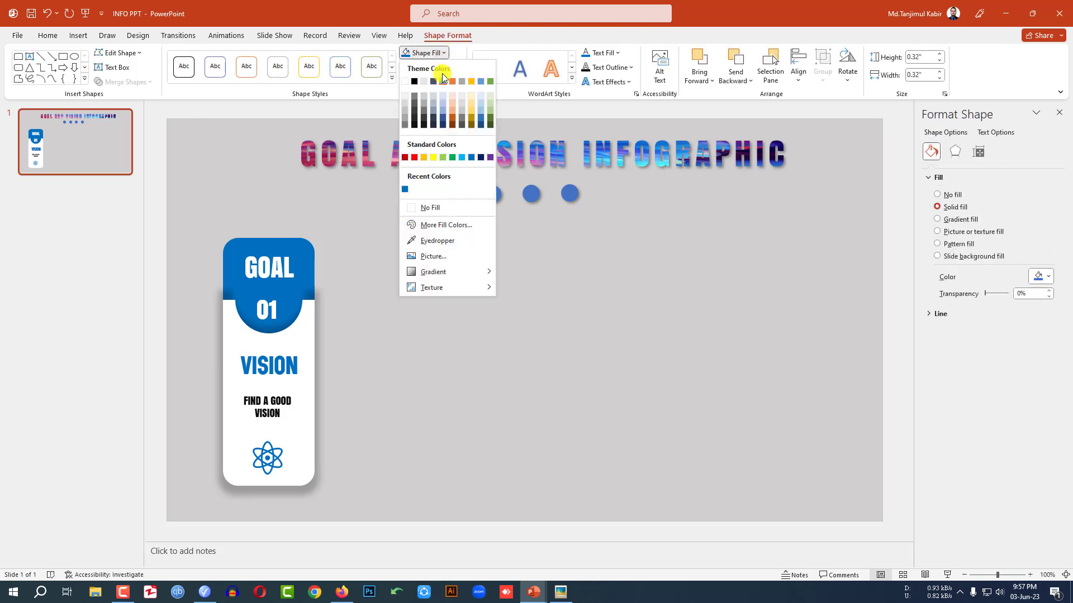
left_click(442, 239)
left_click(303, 251)
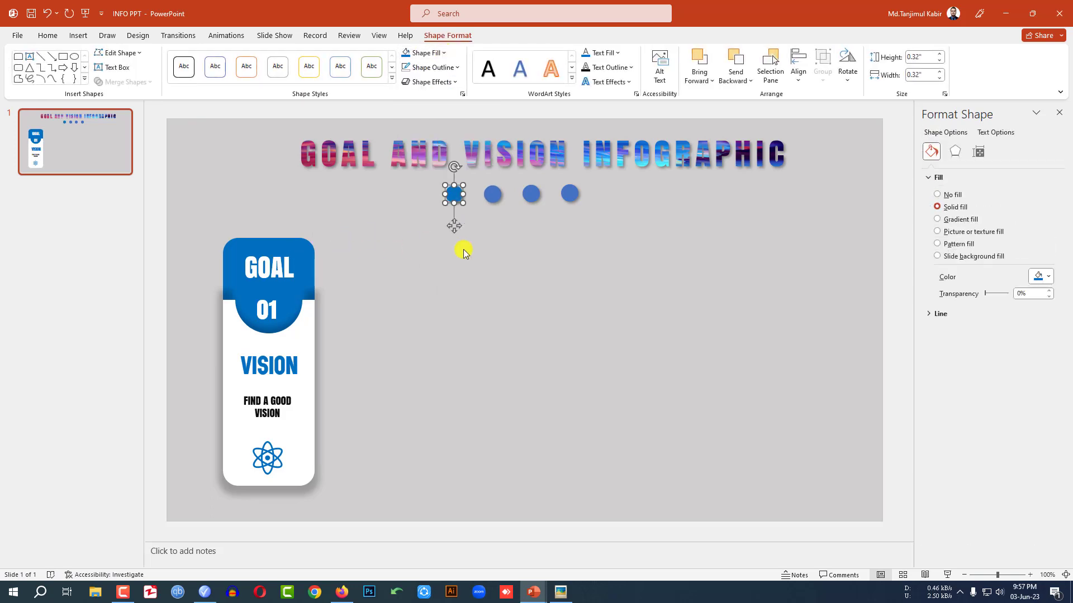
left_click(479, 253)
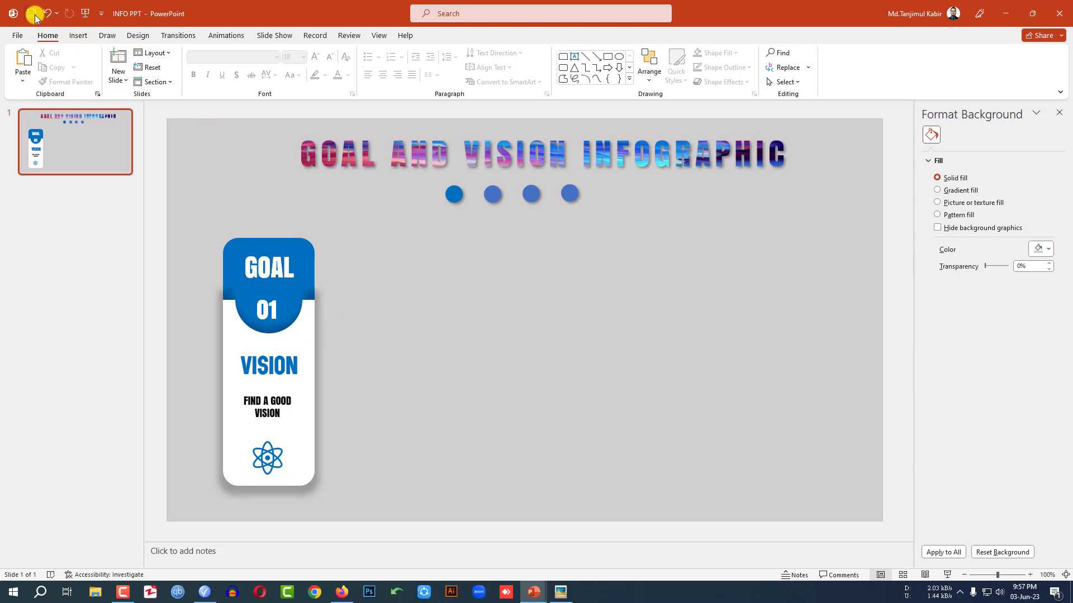
left_click(304, 391)
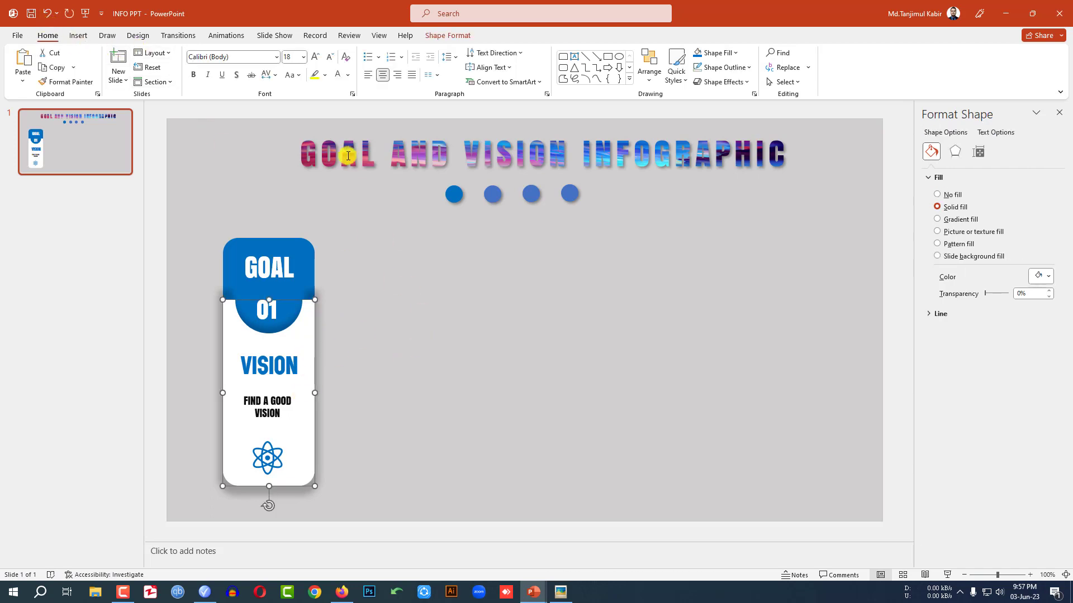
Add Float In to the white card, then Float In to the GOAL header After Previous with 0.25 s delay
left_click(229, 37)
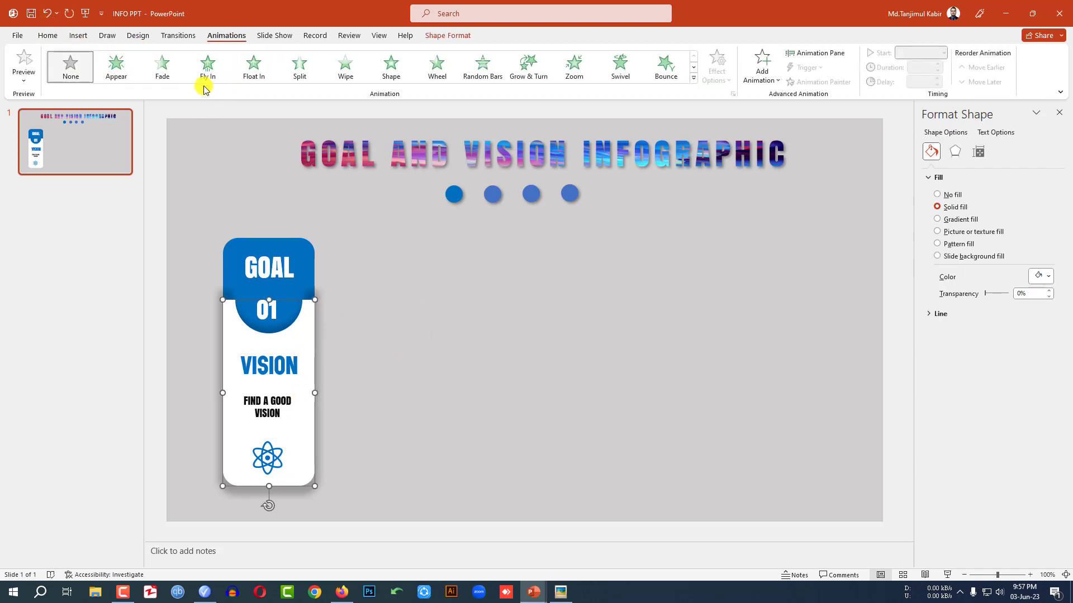
left_click(260, 73)
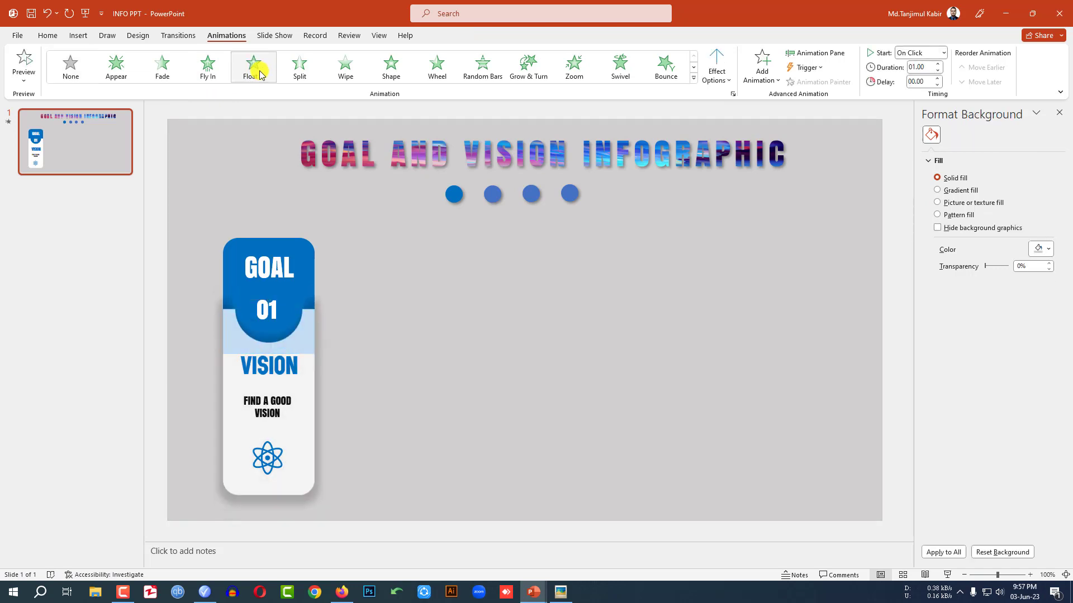
left_click(304, 268)
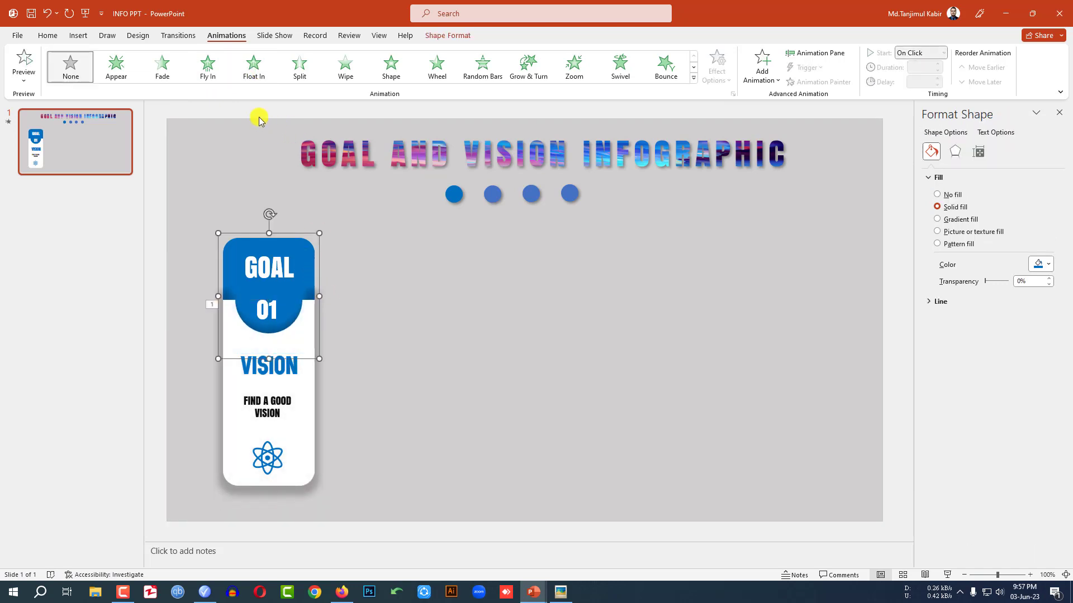
left_click(254, 70)
left_click(944, 52)
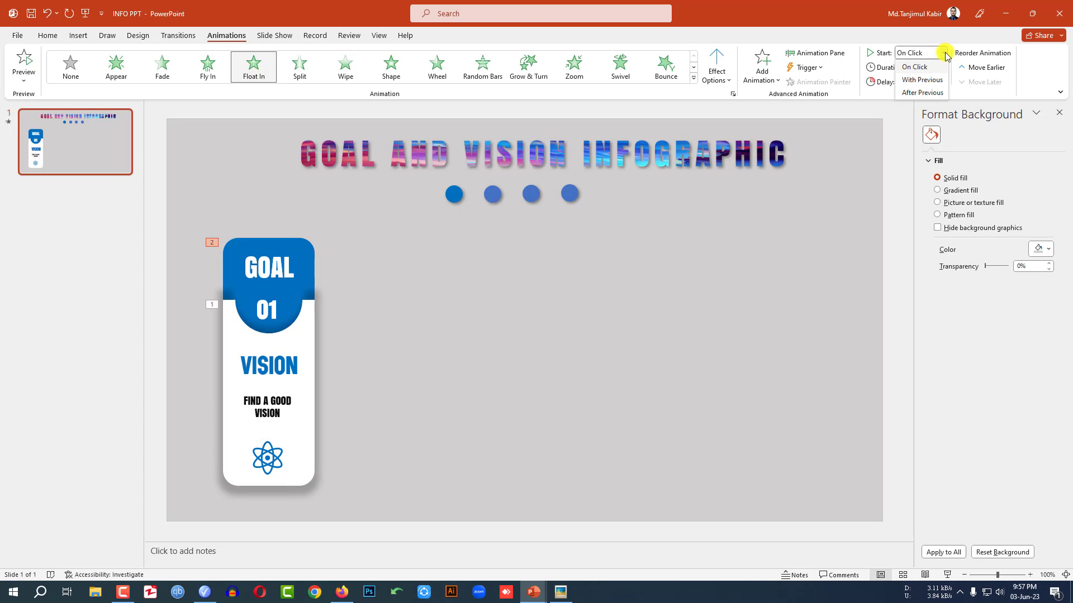
left_click(926, 93)
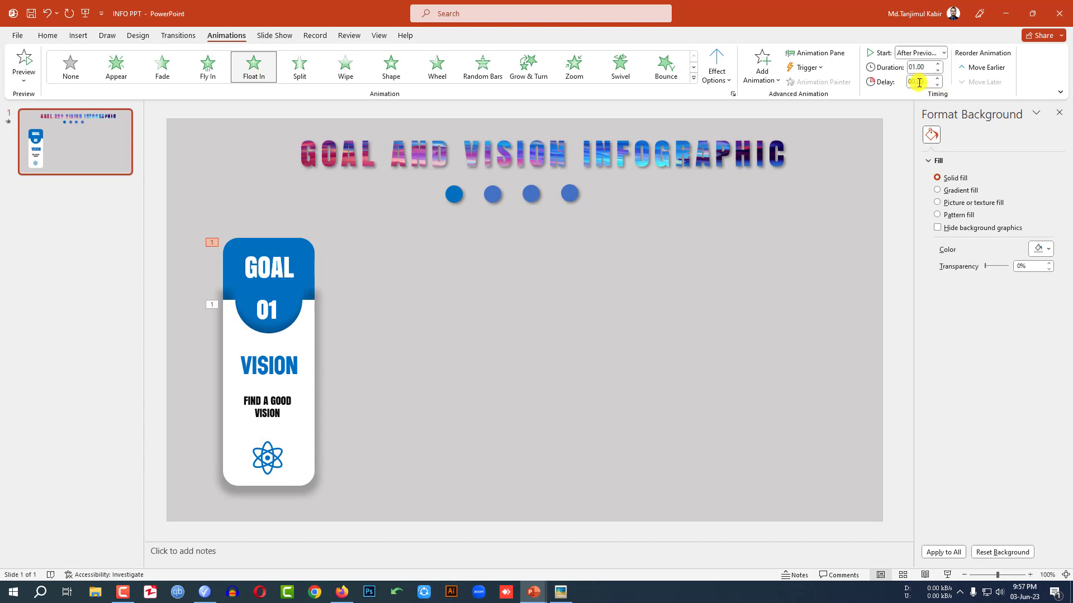
left_click(938, 80)
left_click(285, 366)
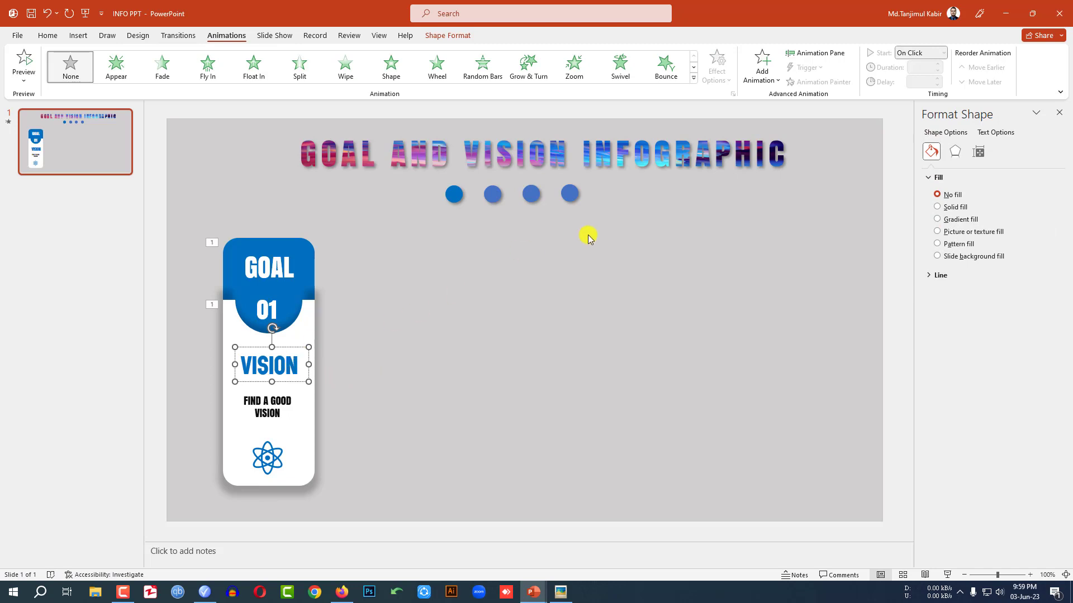
Give the VISION heading a Zoom entrance, After Previous with a 00.25 delay
left_click(760, 70)
left_click(764, 182)
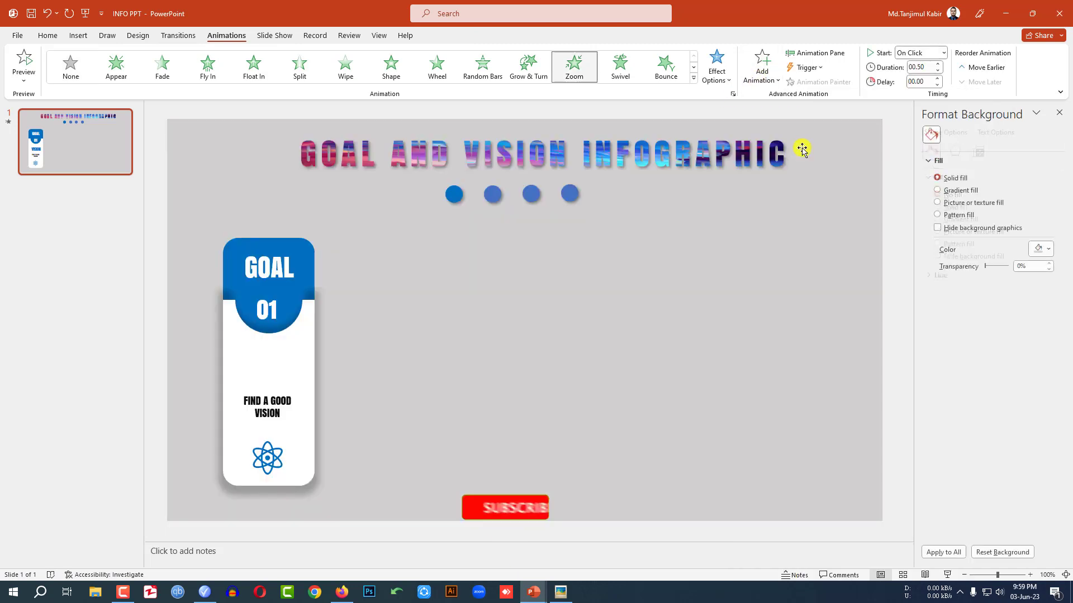
left_click(944, 52)
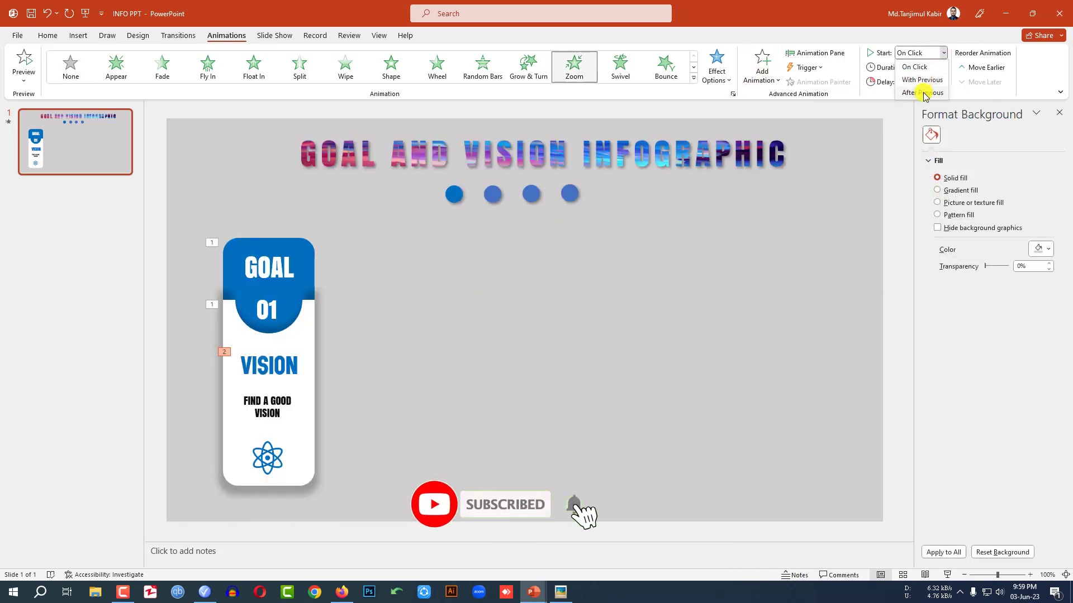
left_click(925, 92)
left_click(938, 80)
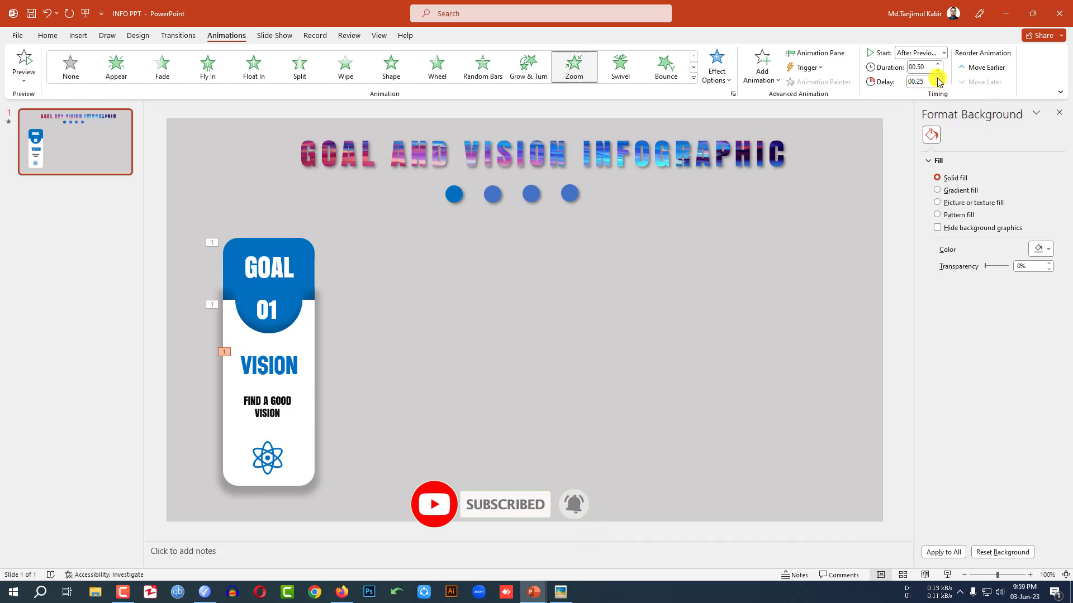
Add Zoom entrances to the FIND A GOOD VISION text and the atom icon, the icon With Previous
left_click(260, 401)
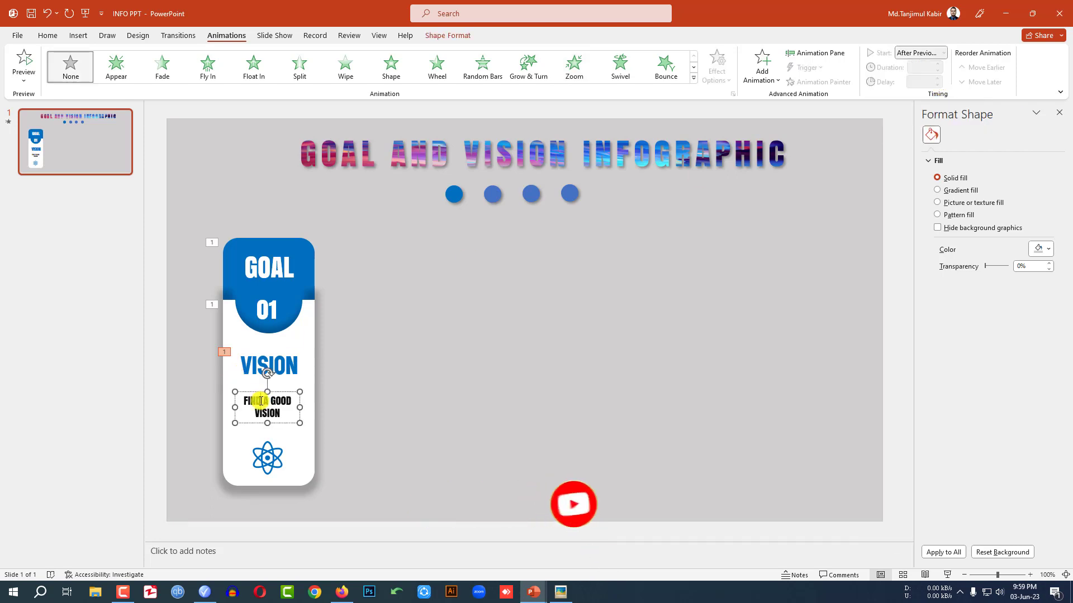
left_click(775, 80)
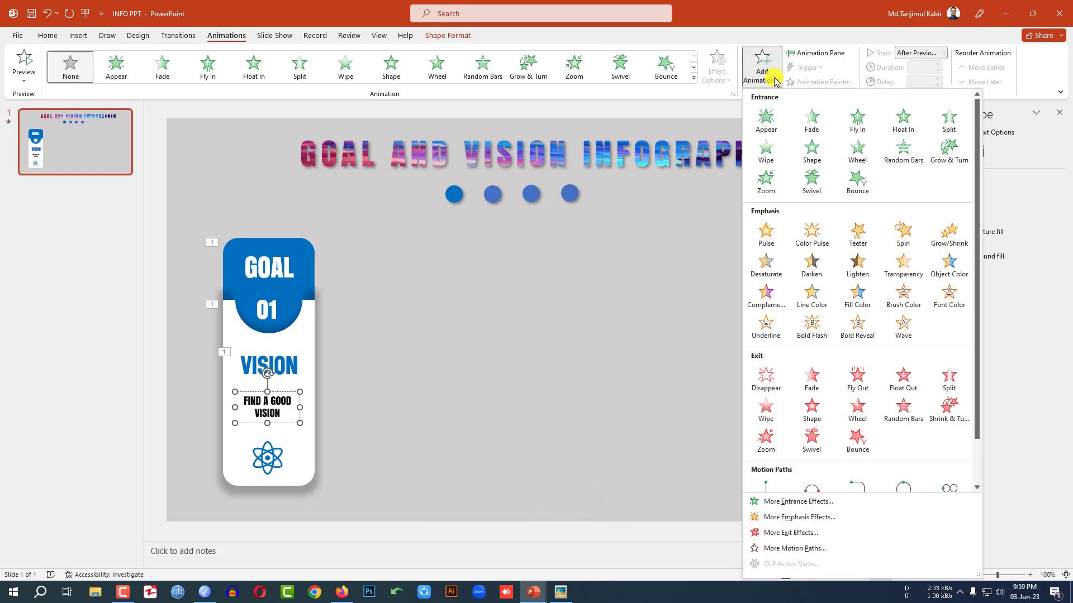
left_click(764, 179)
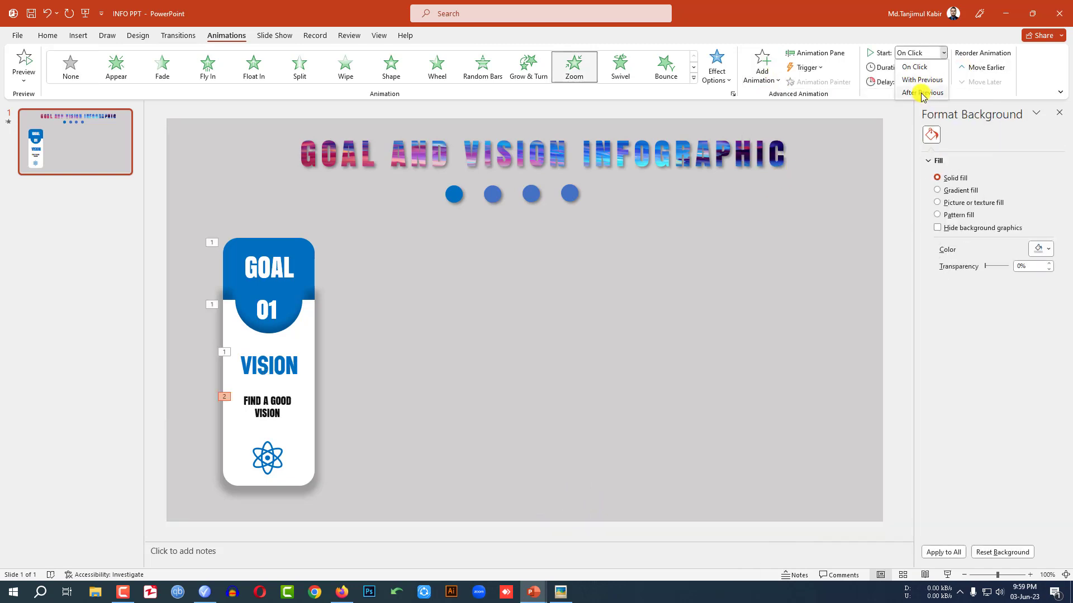
left_click(268, 465)
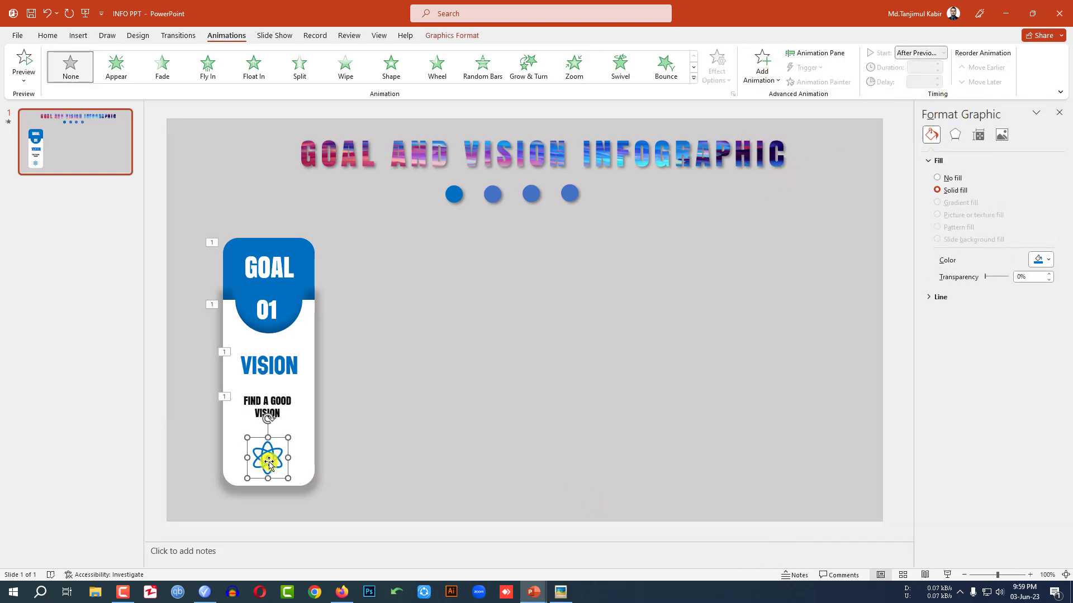
left_click(762, 70)
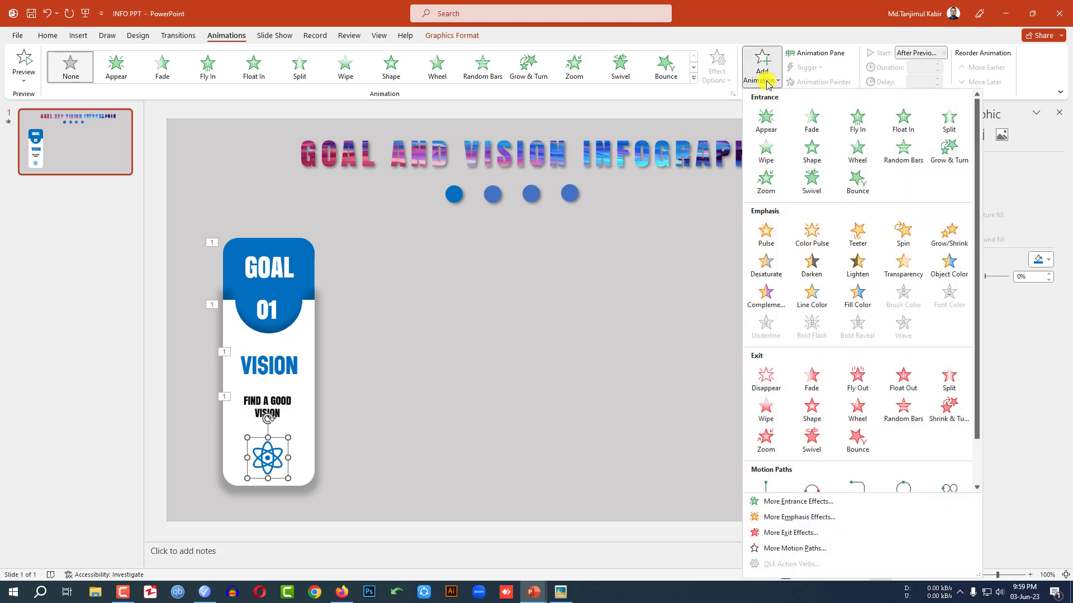
left_click(762, 183)
left_click(928, 52)
left_click(919, 73)
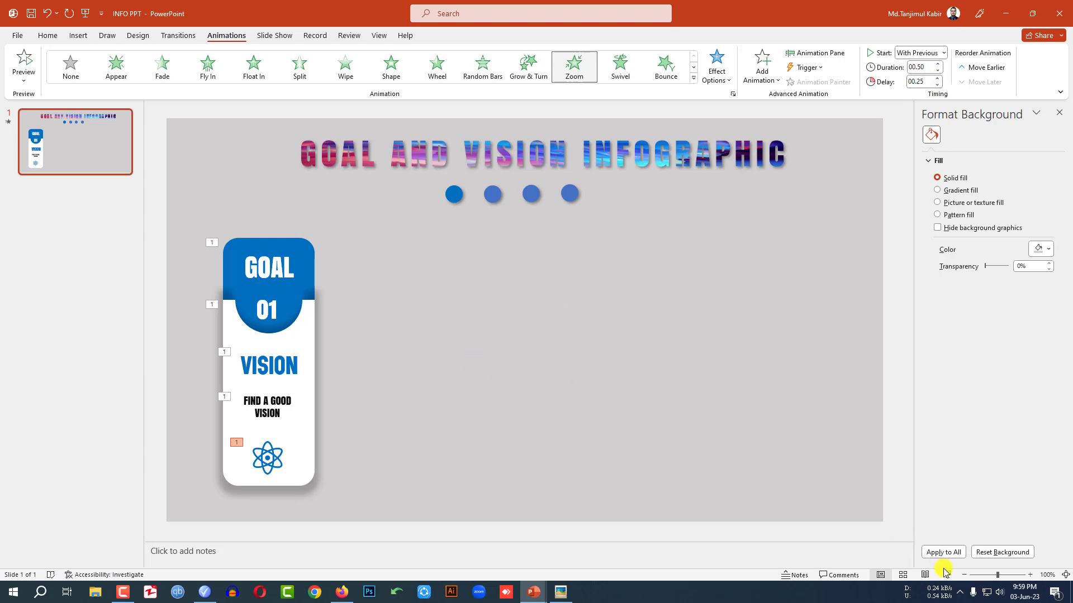
Duplicate the first card into a row of four and centre the row on the slide
left_click_drag(198, 187, 427, 520)
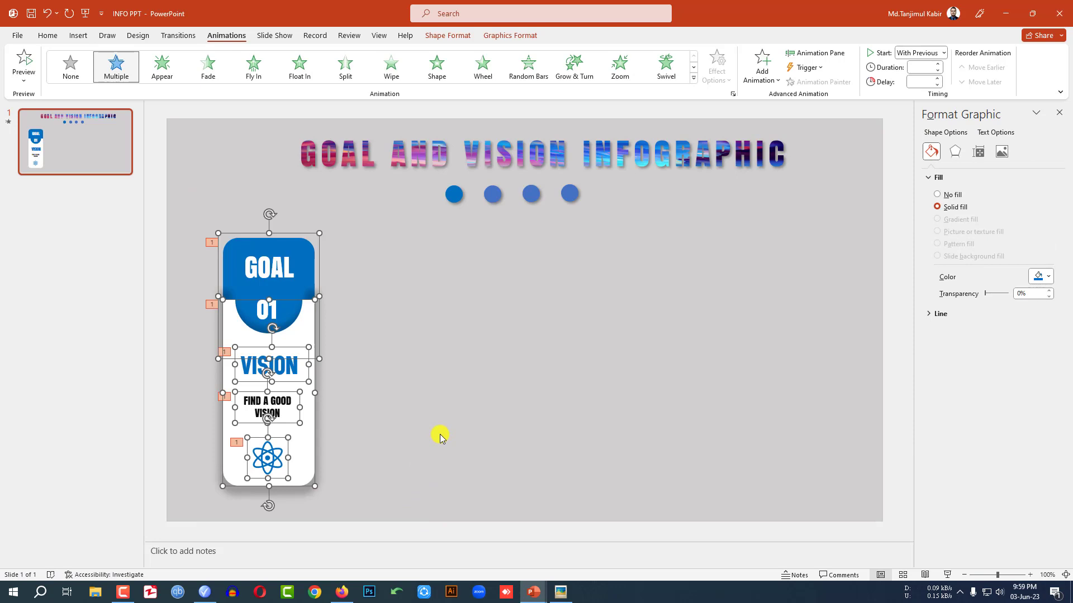
left_click_drag(309, 331, 441, 330, "ctrl")
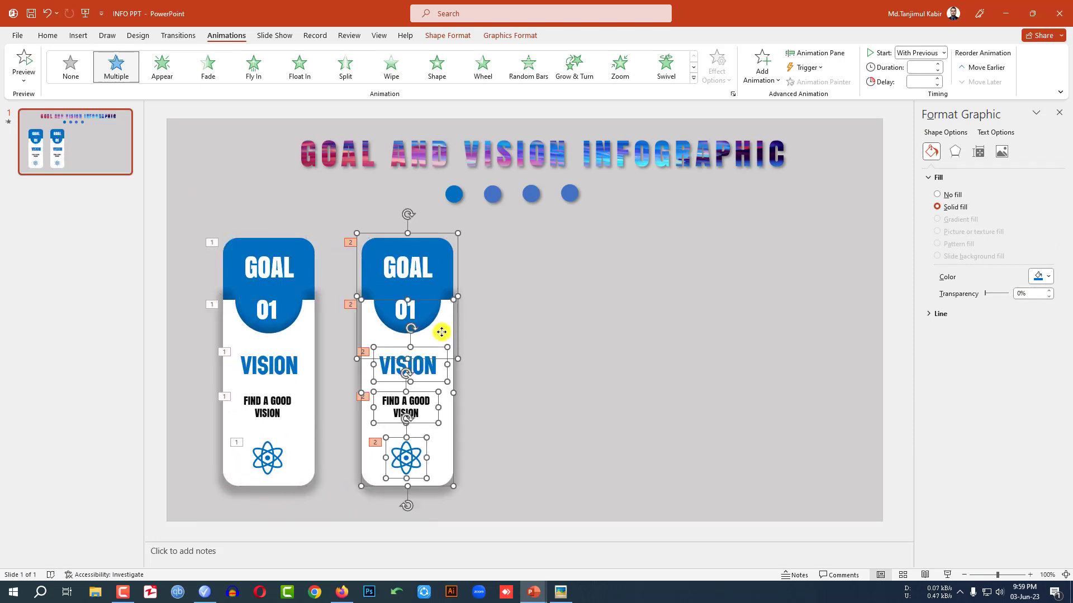
key("ctrl+d")
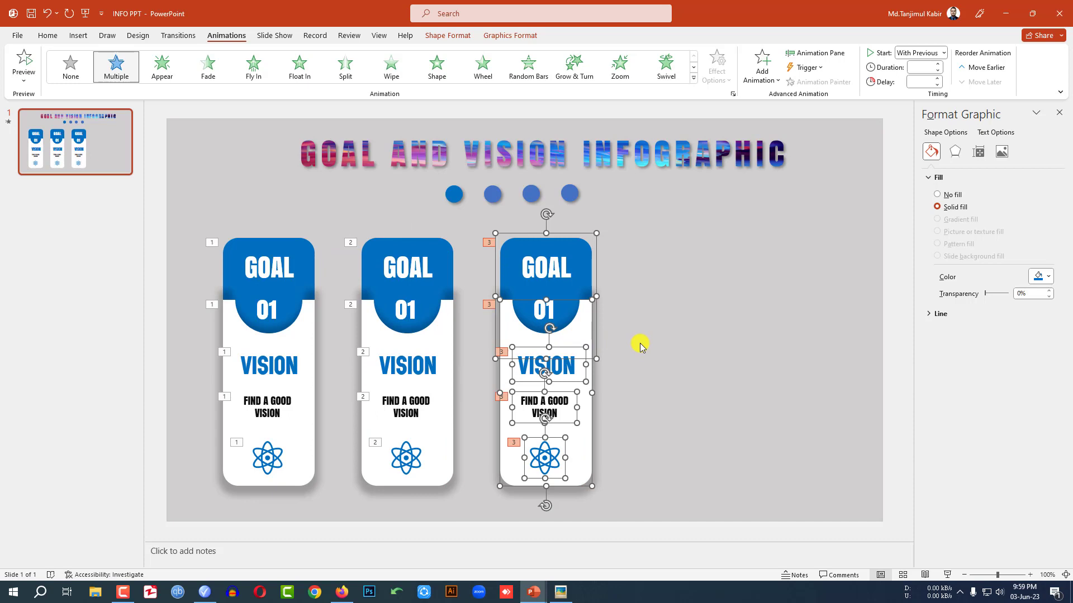
key("ctrl+d")
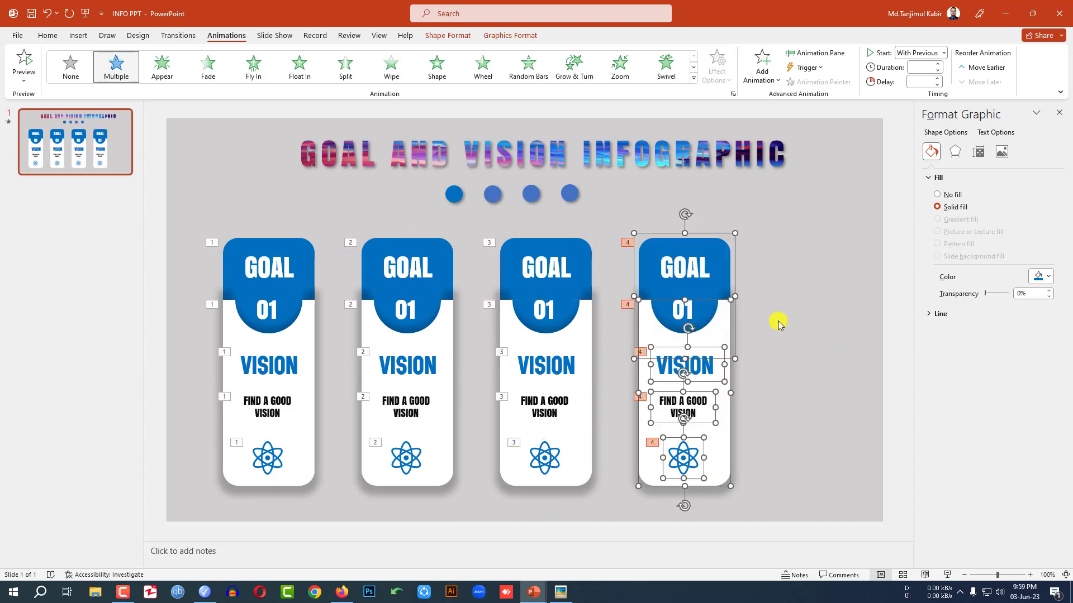
left_click_drag(196, 196, 794, 521)
key("Right")
key("Right")
key("Right")
key("Right")
key("Right")
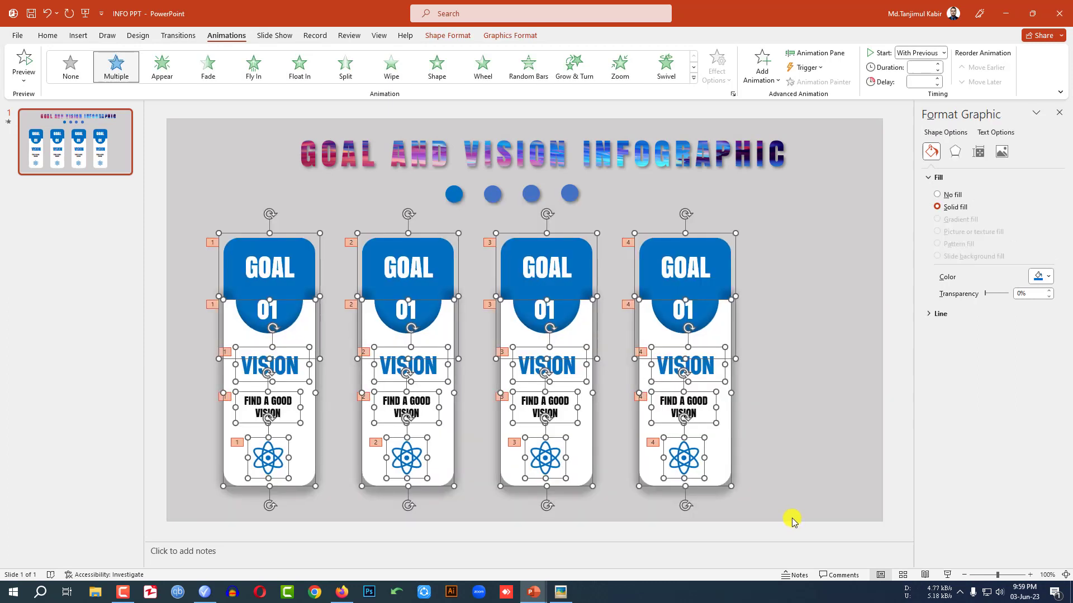
key("Escape")
left_click_drag(757, 428, 771, 432)
left_click(784, 397)
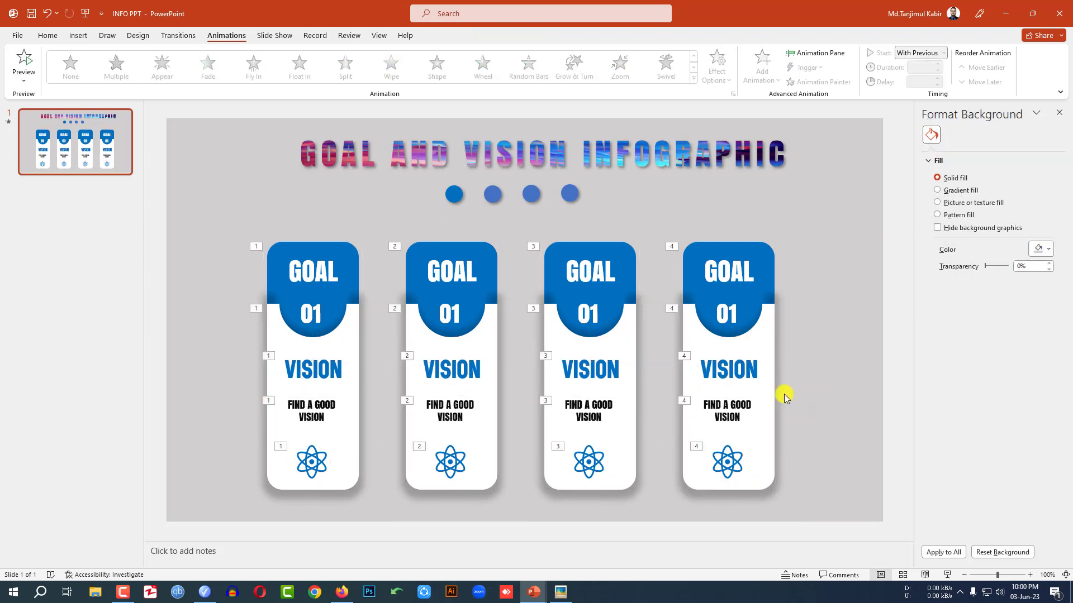
Renumber the copied cards' badges to 02, 03 and 04
double_click(448, 316)
type("02")
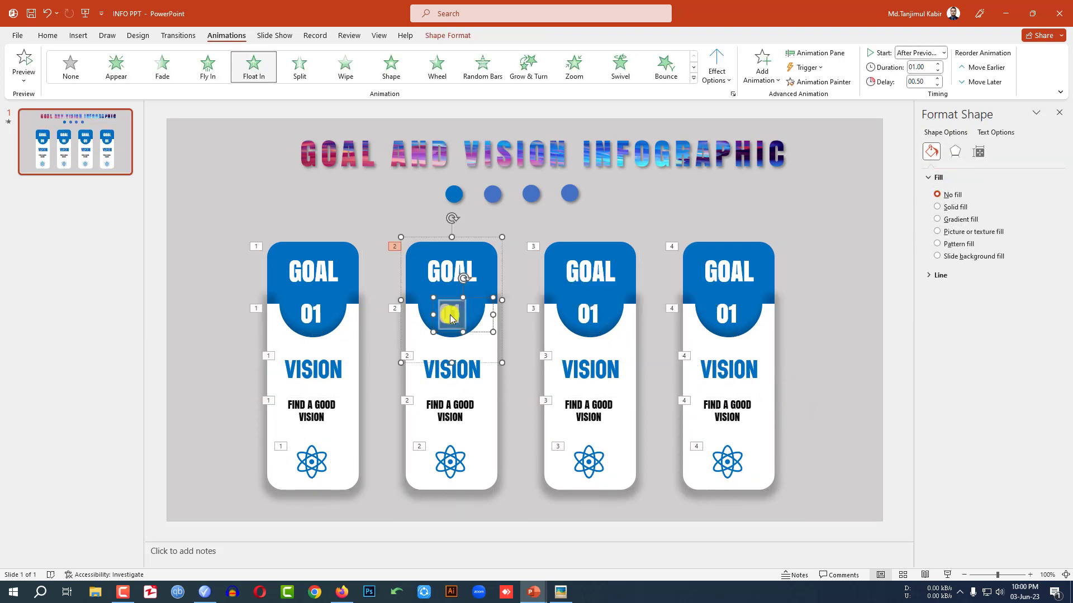
double_click(600, 315)
type("03")
double_click(705, 316)
type("04")
left_click(822, 329)
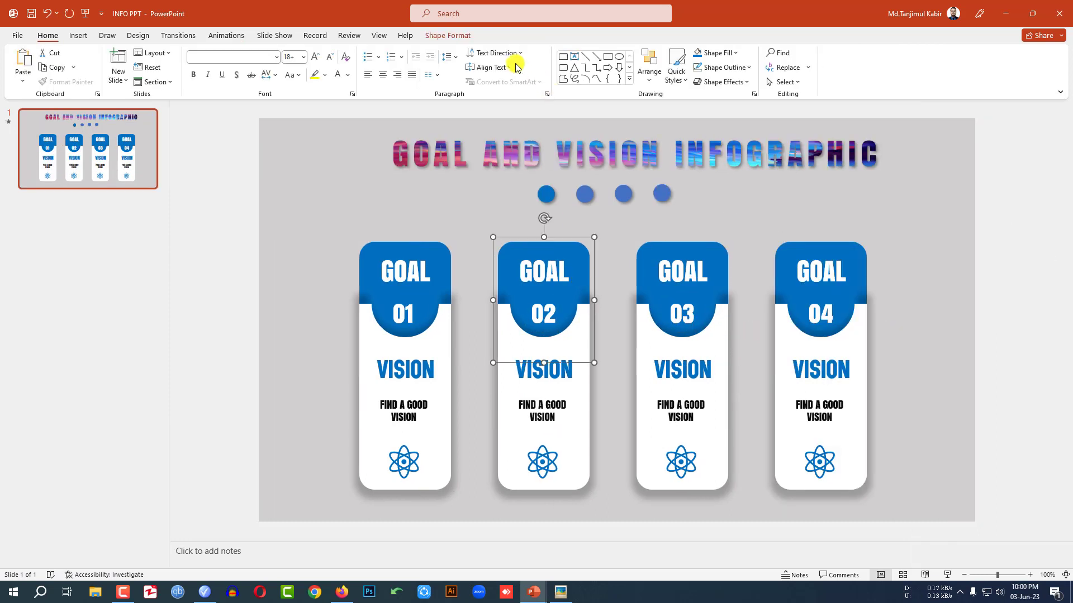
Fill card 2's header standard green, card 3's purple and card 4's red
left_click(455, 37)
left_click(443, 54)
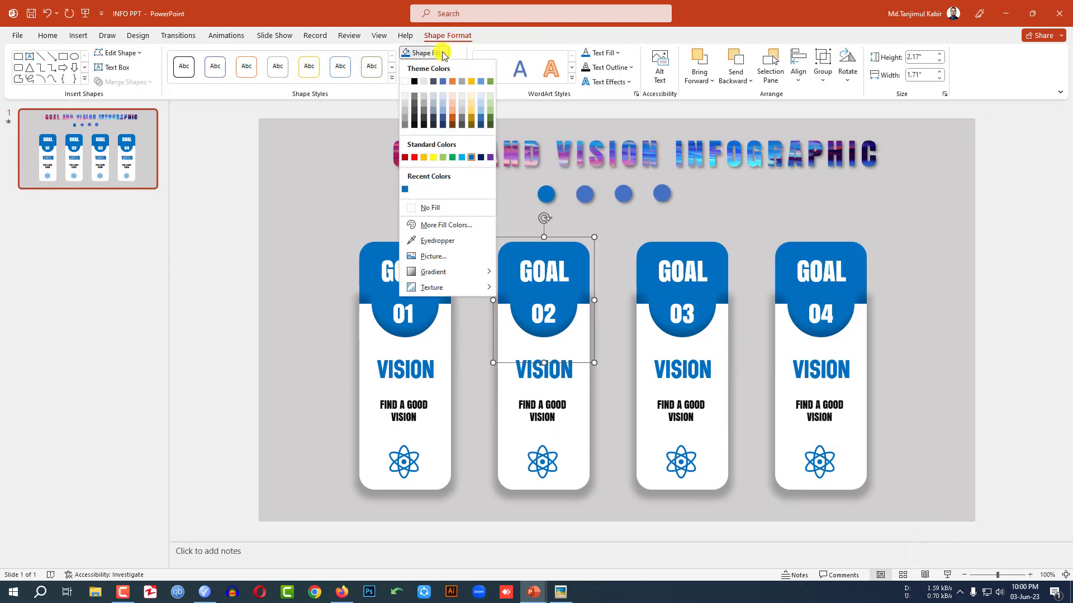
left_click(452, 157)
left_click(720, 260)
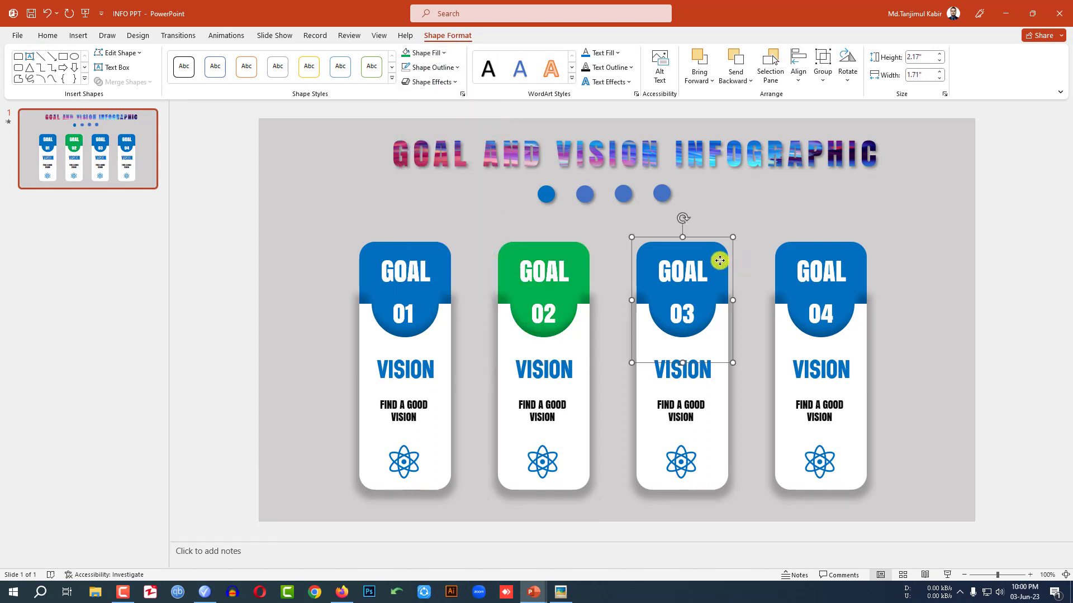
left_click(443, 52)
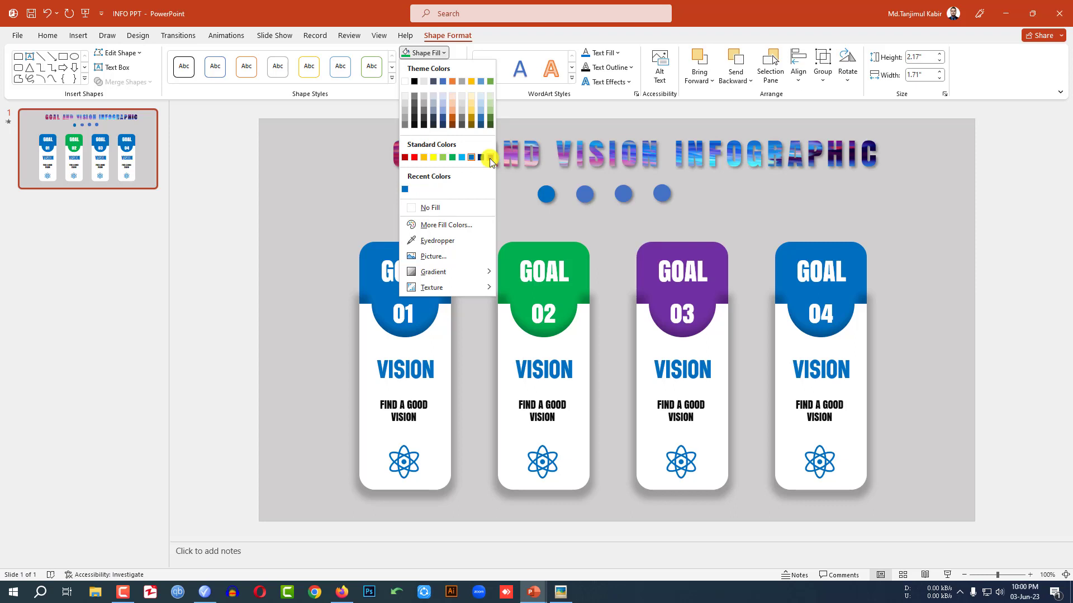
left_click(491, 158)
left_click(860, 259)
left_click(444, 53)
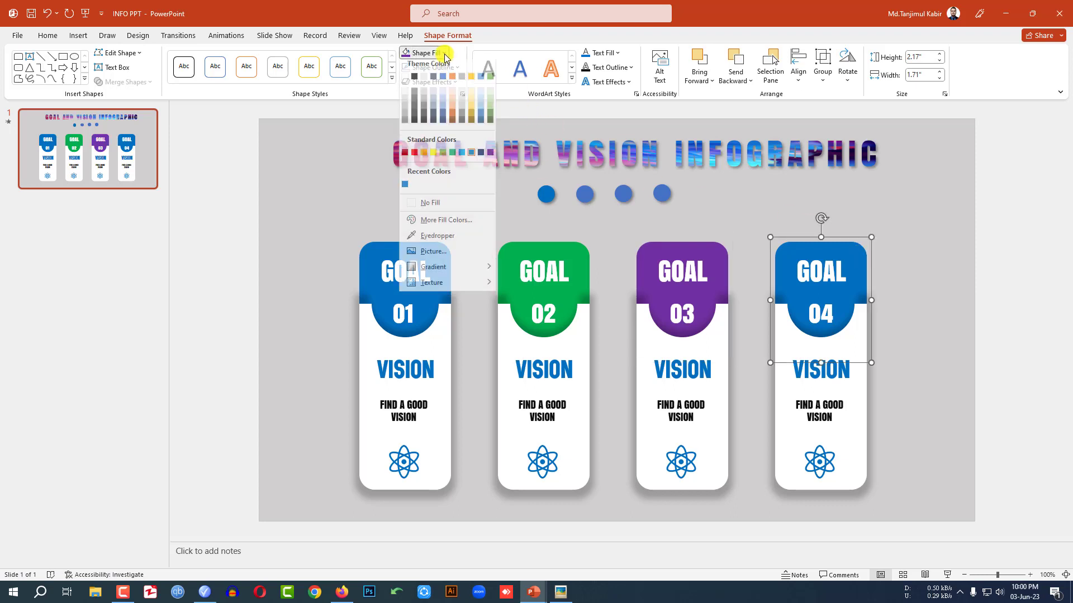
left_click(414, 158)
double_click(547, 371)
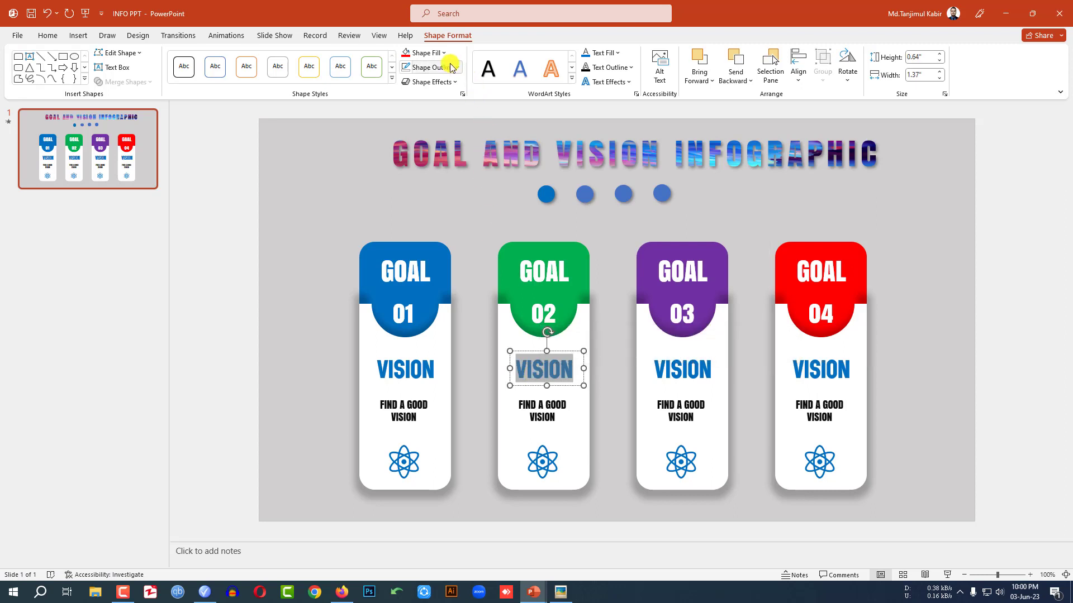
Eyedrop each header colour into the VISION words on cards 2, 3 and 4: green, purple, red
left_click(47, 36)
left_click(348, 75)
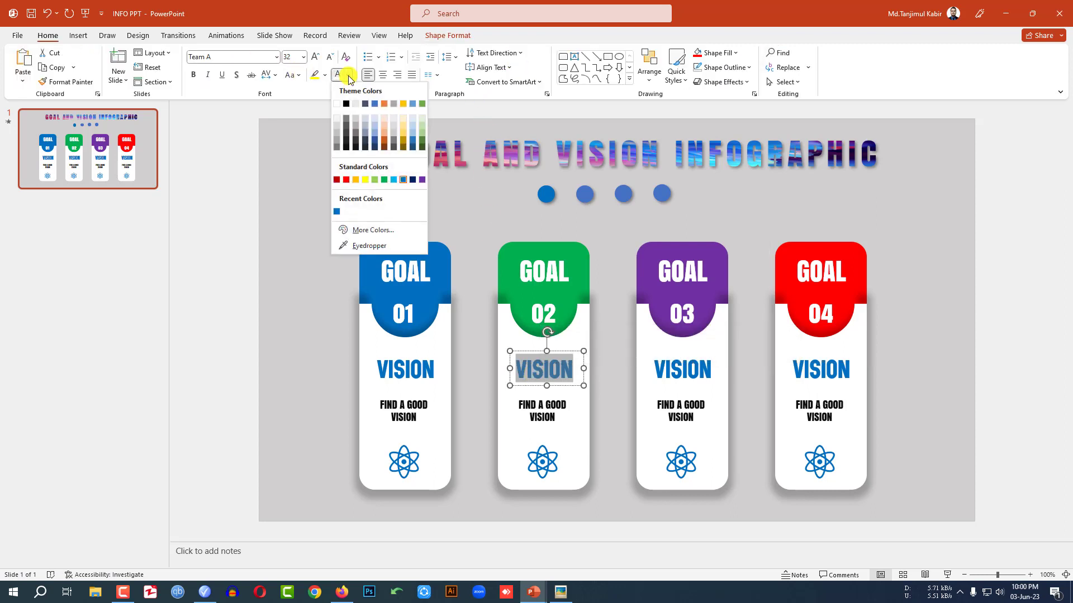
left_click(369, 247)
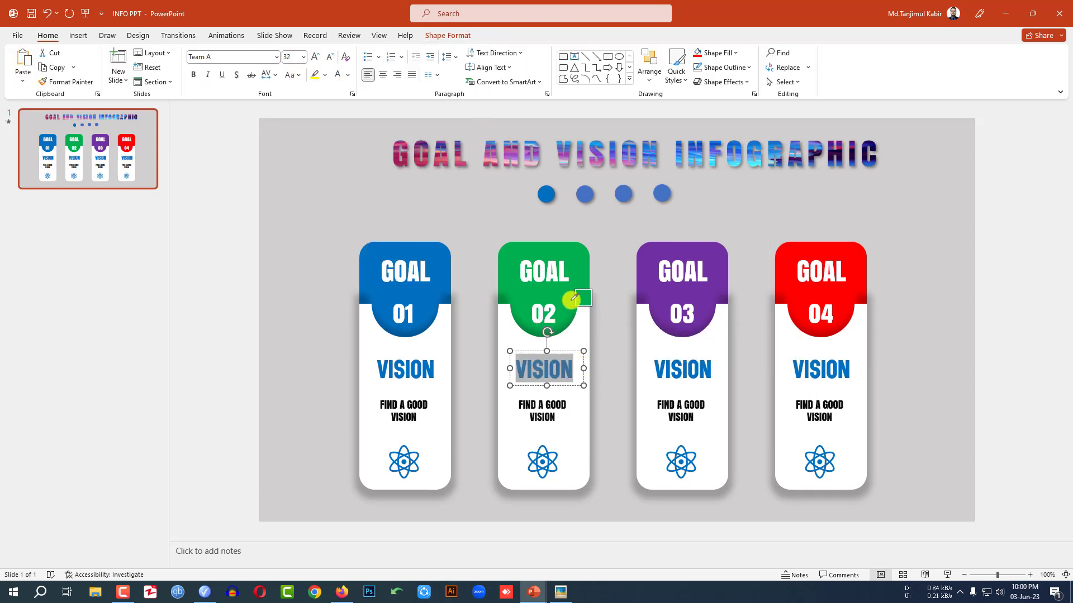
left_click(580, 284)
double_click(673, 366)
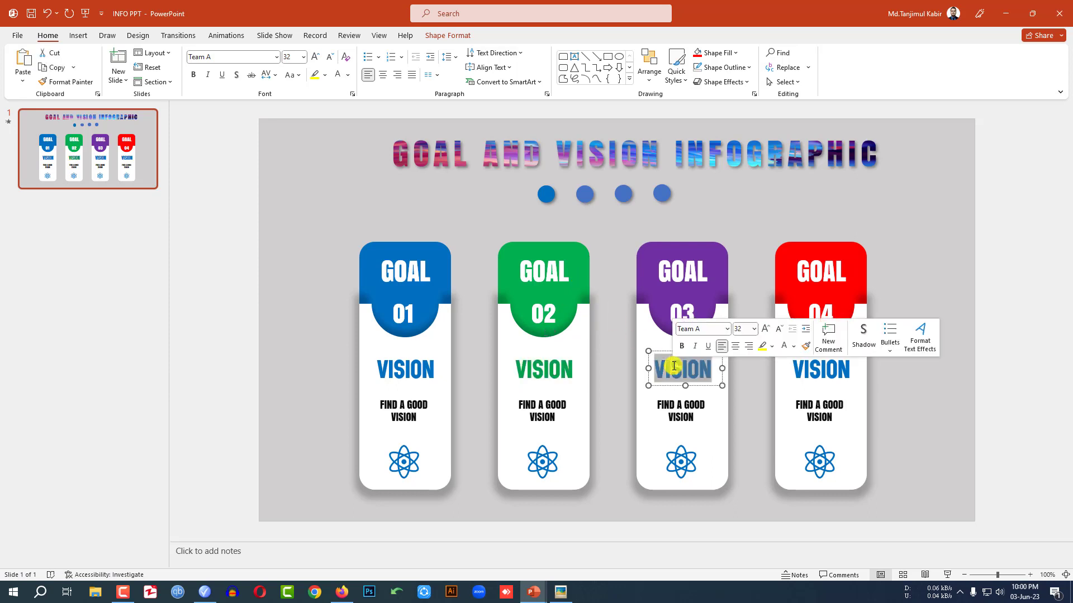
left_click(349, 75)
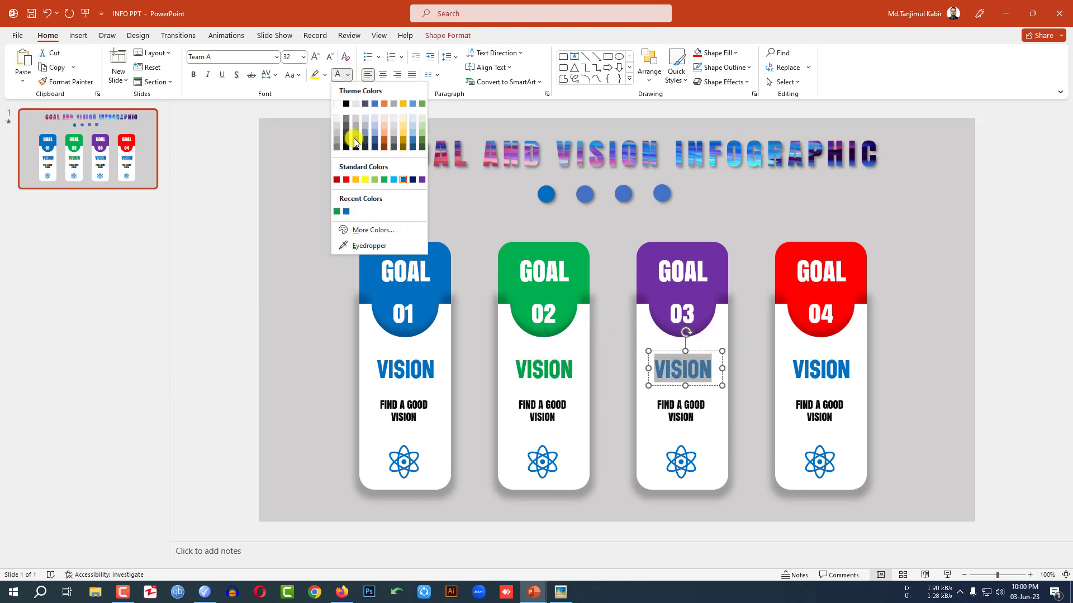
left_click(370, 245)
left_click(719, 262)
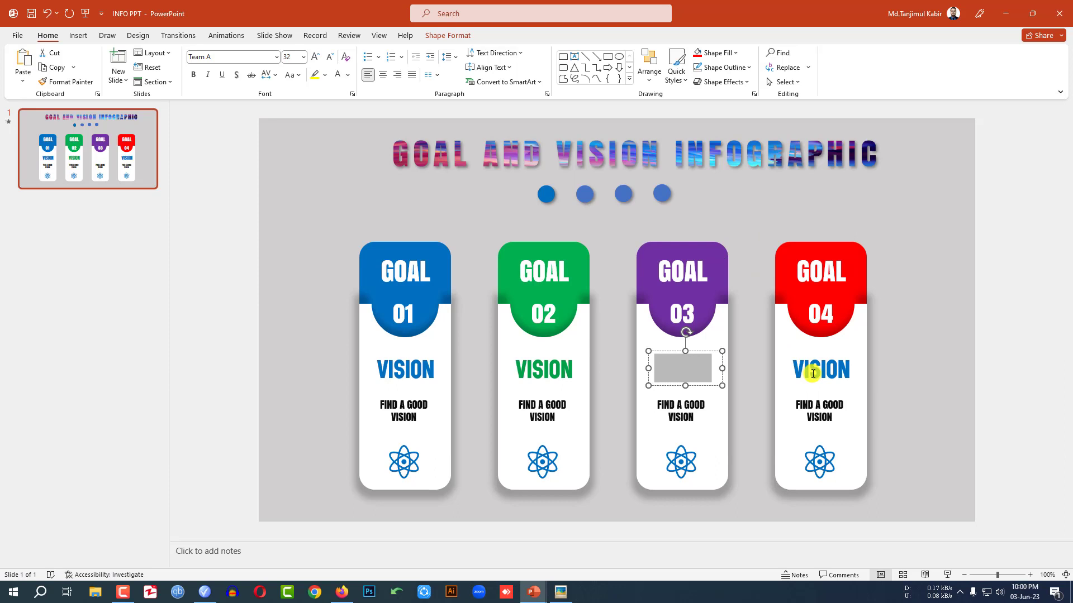
double_click(810, 369)
left_click(347, 75)
left_click(369, 246)
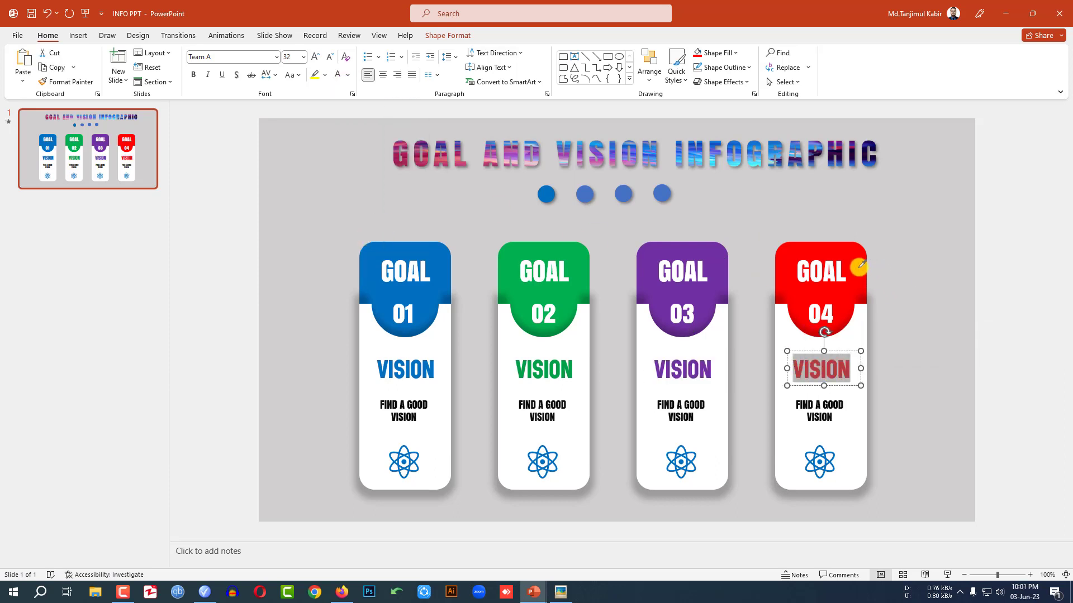
left_click(858, 266)
left_click(543, 465)
Replace card 02's atom icon with a bar-chart icon and colour it green with the eyedropper
right_click(541, 465)
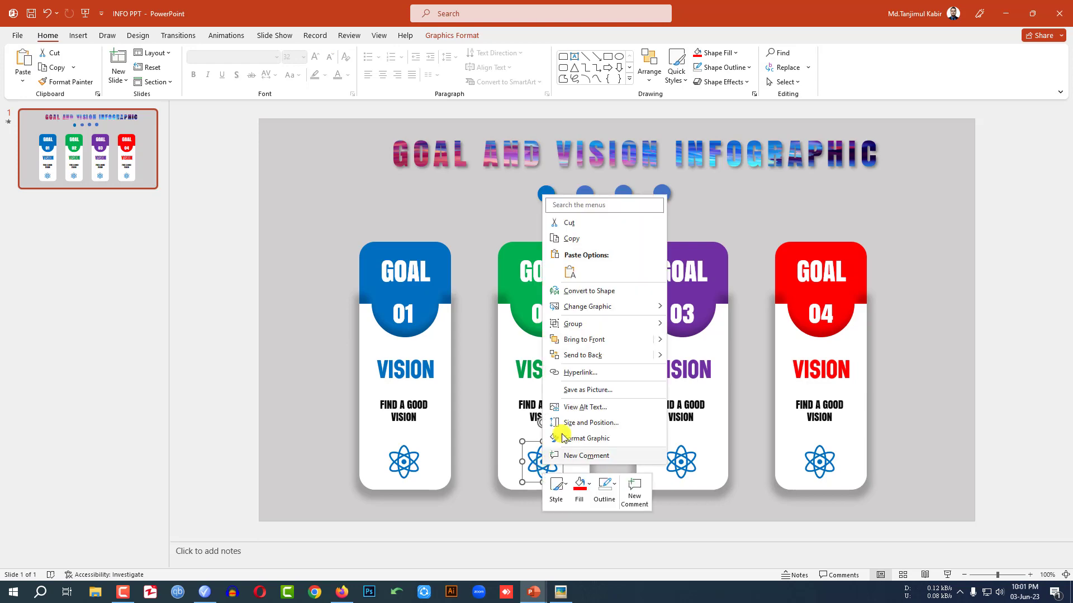
mouse_move(593, 308)
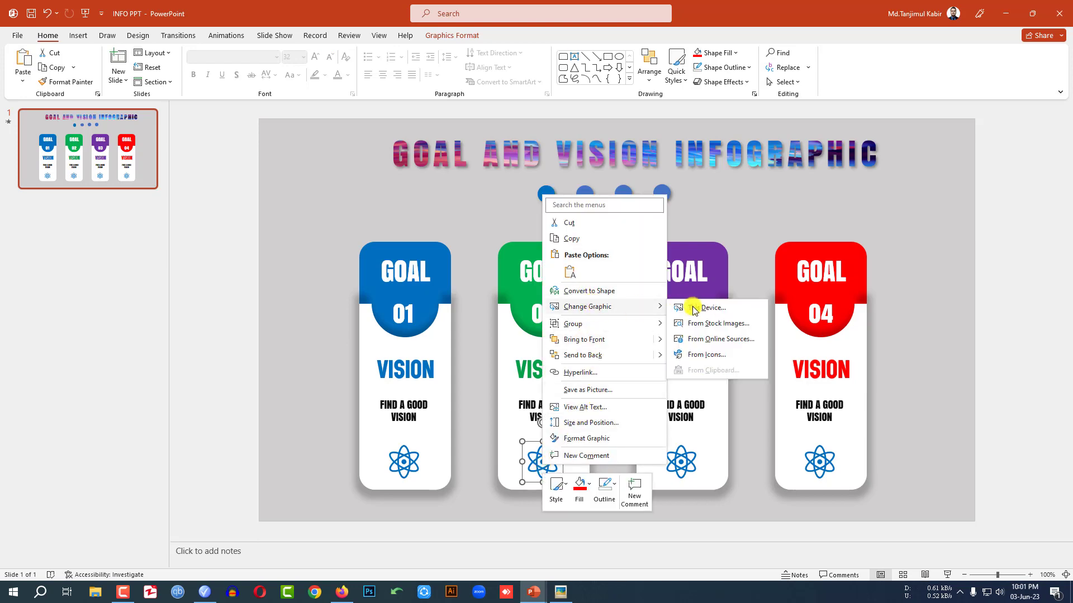
left_click(693, 358)
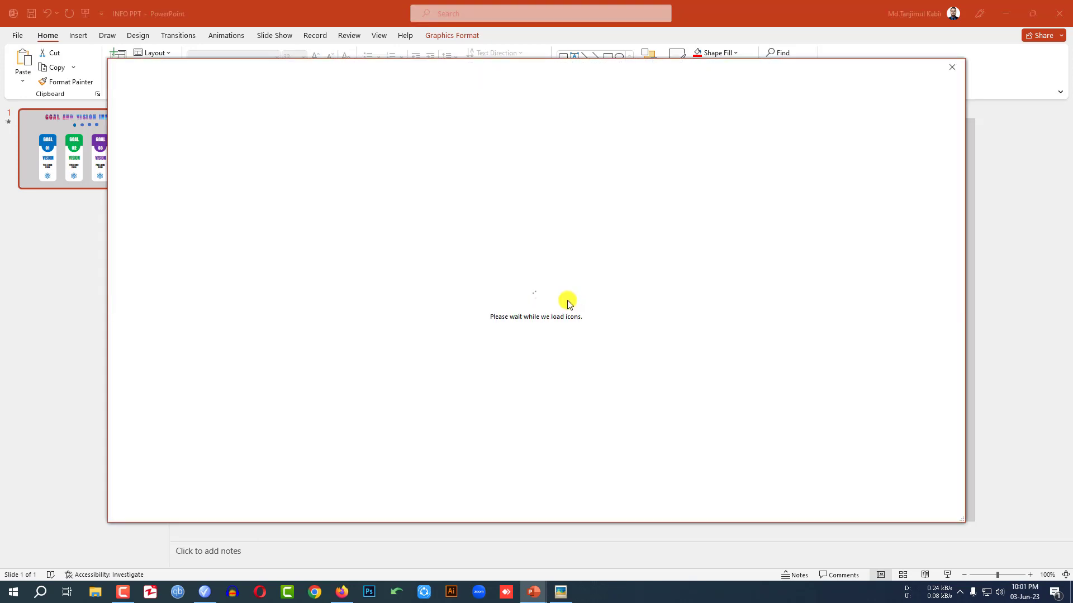
left_click(444, 274)
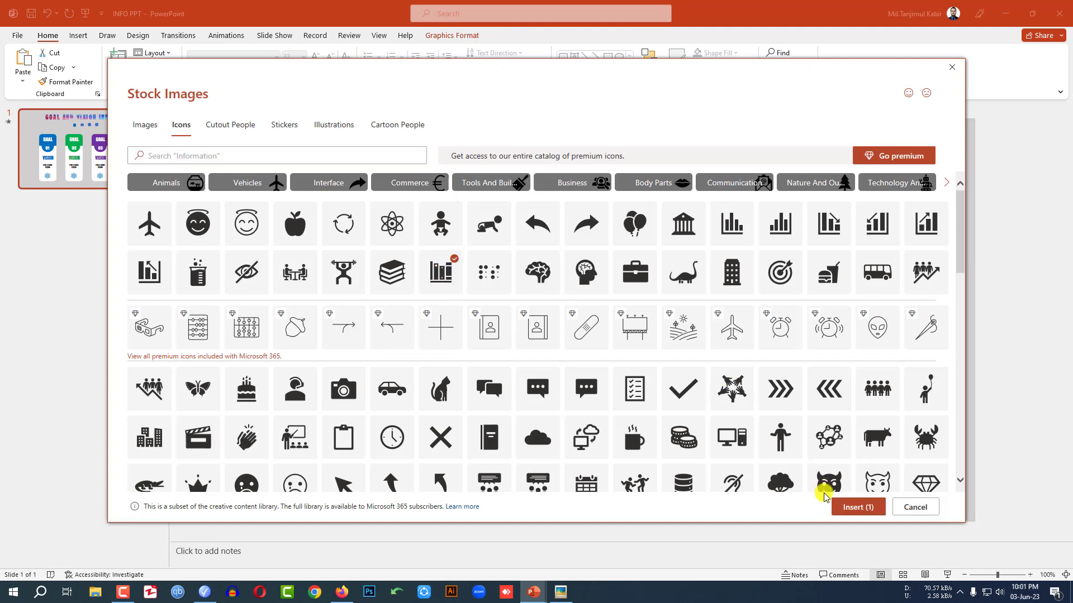
left_click(850, 506)
left_click(457, 39)
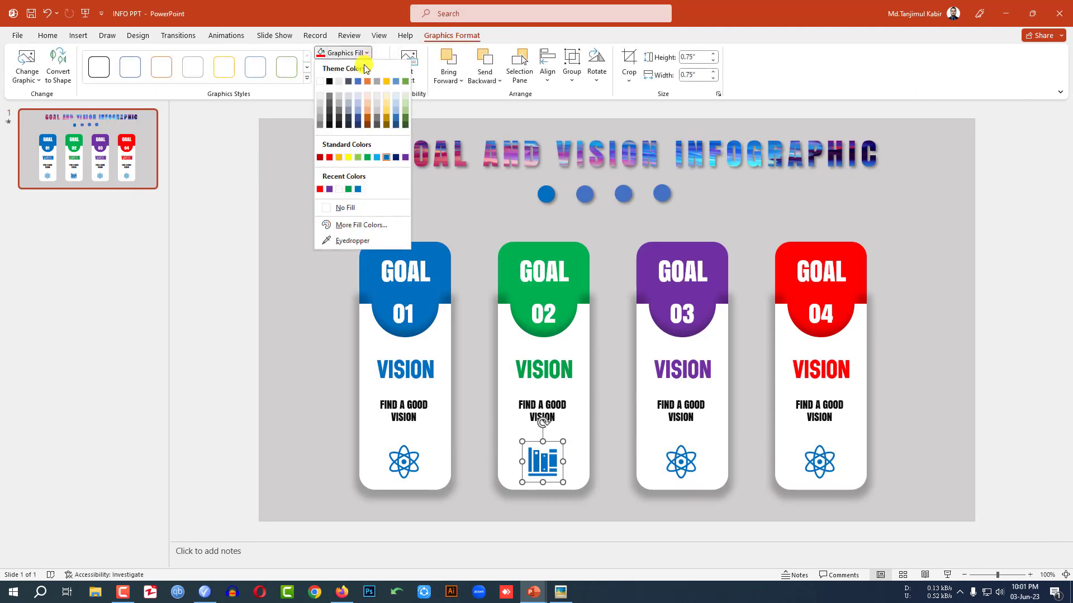
left_click(352, 240)
left_click(586, 279)
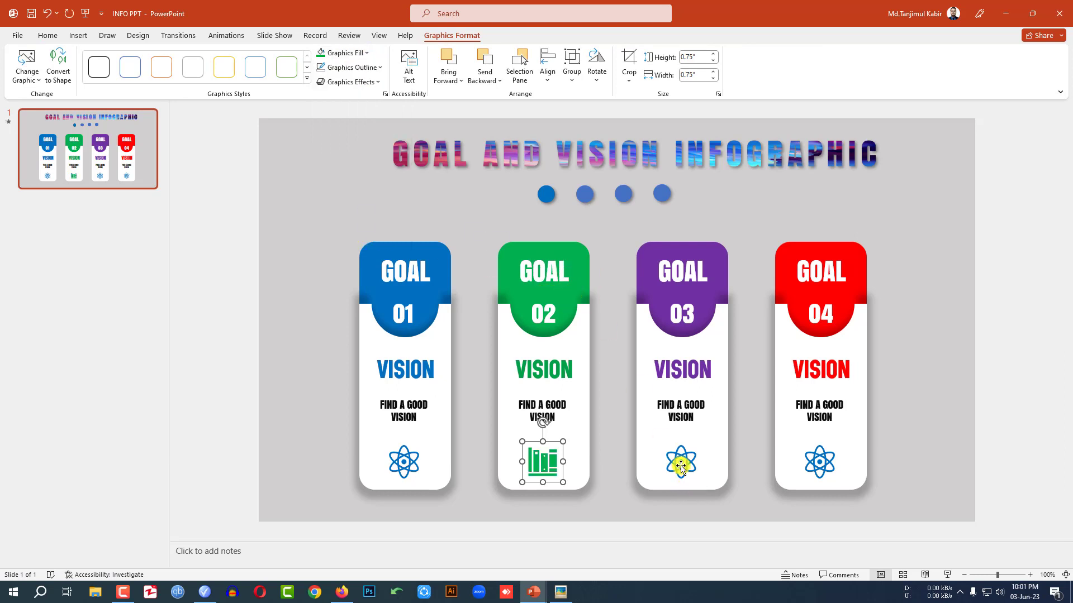
Replace card 03's atom icon with a bank icon and colour it purple to match the card
left_click(681, 467)
right_click(681, 467)
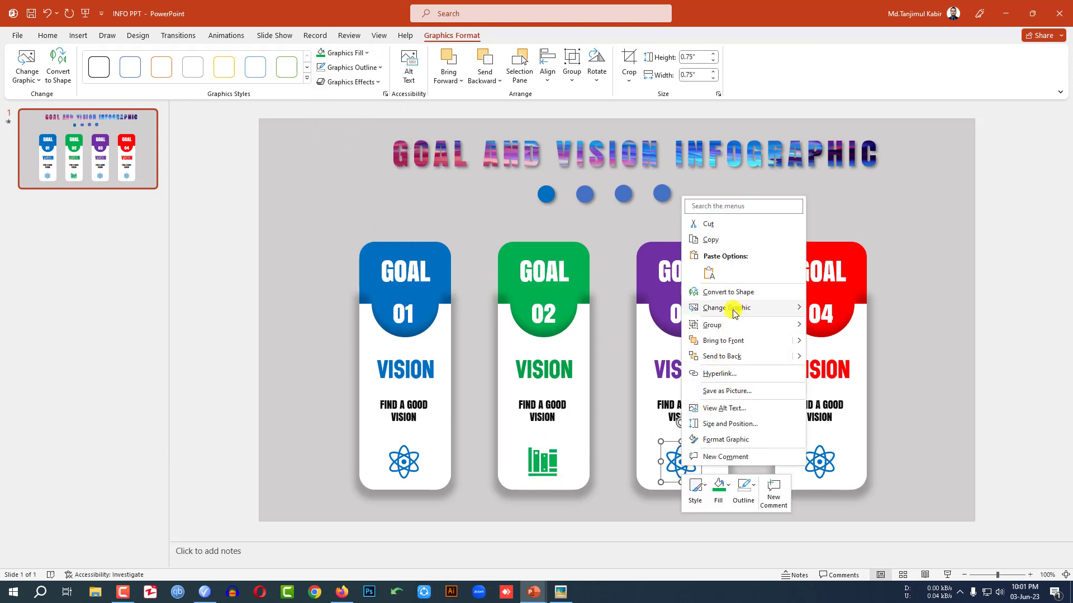
mouse_move(734, 314)
left_click(834, 354)
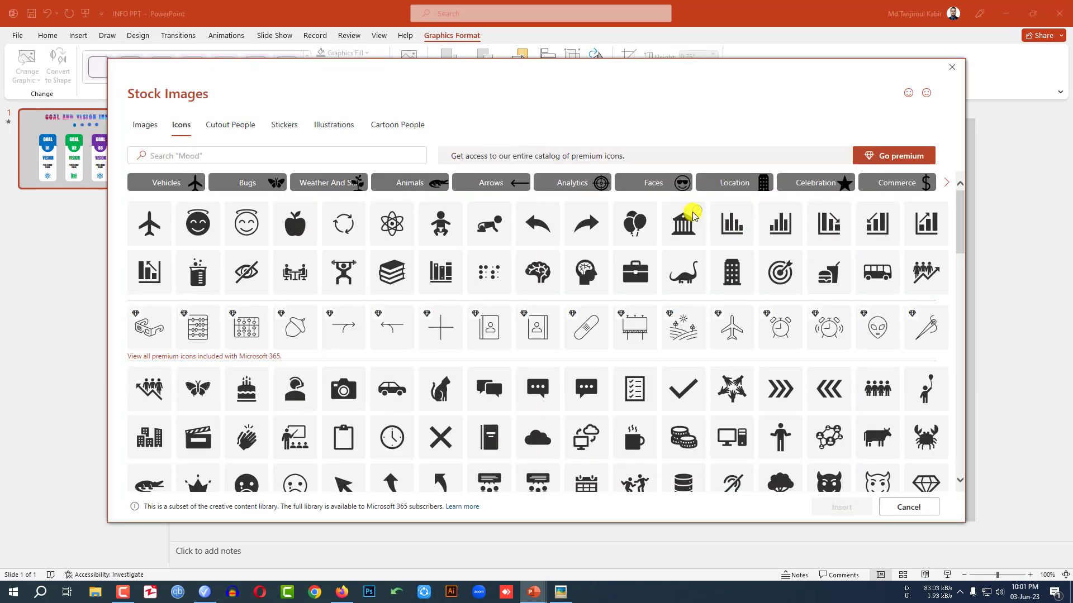
left_click(685, 219)
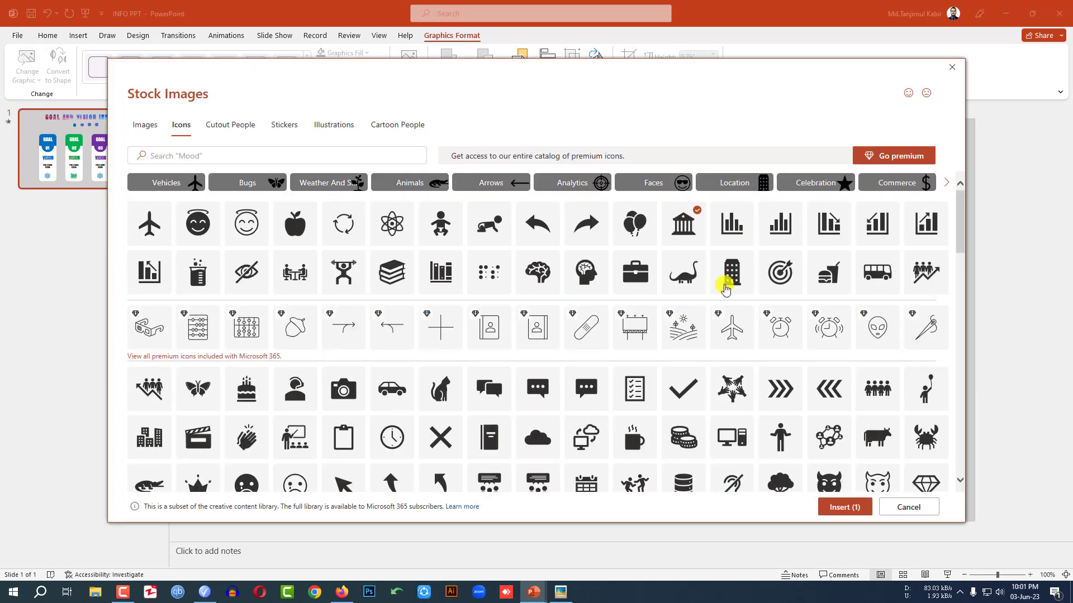
left_click(842, 508)
left_click(343, 53)
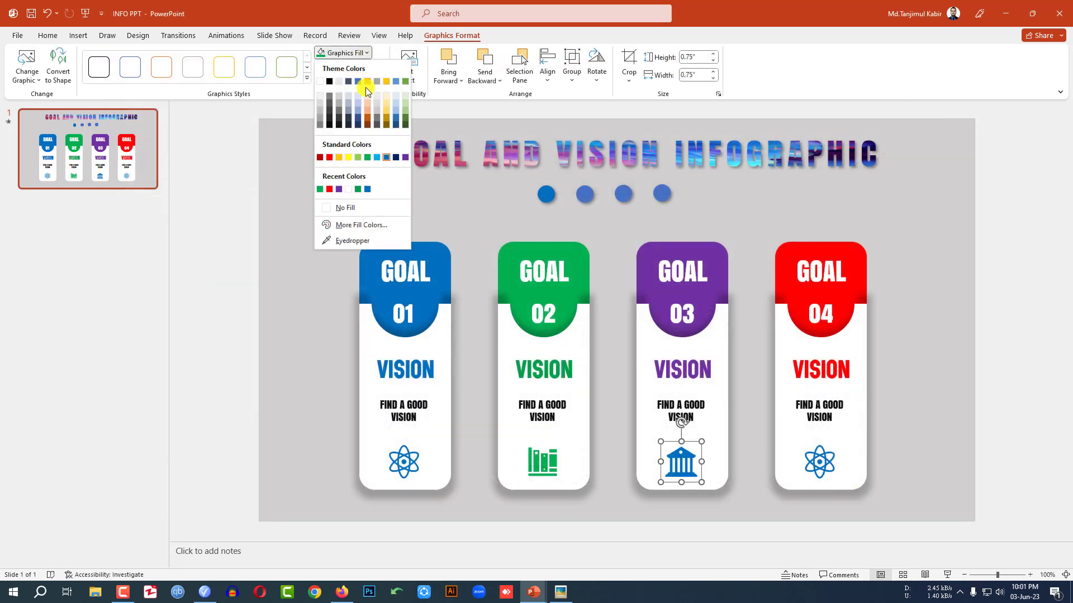
left_click(358, 240)
left_click(713, 280)
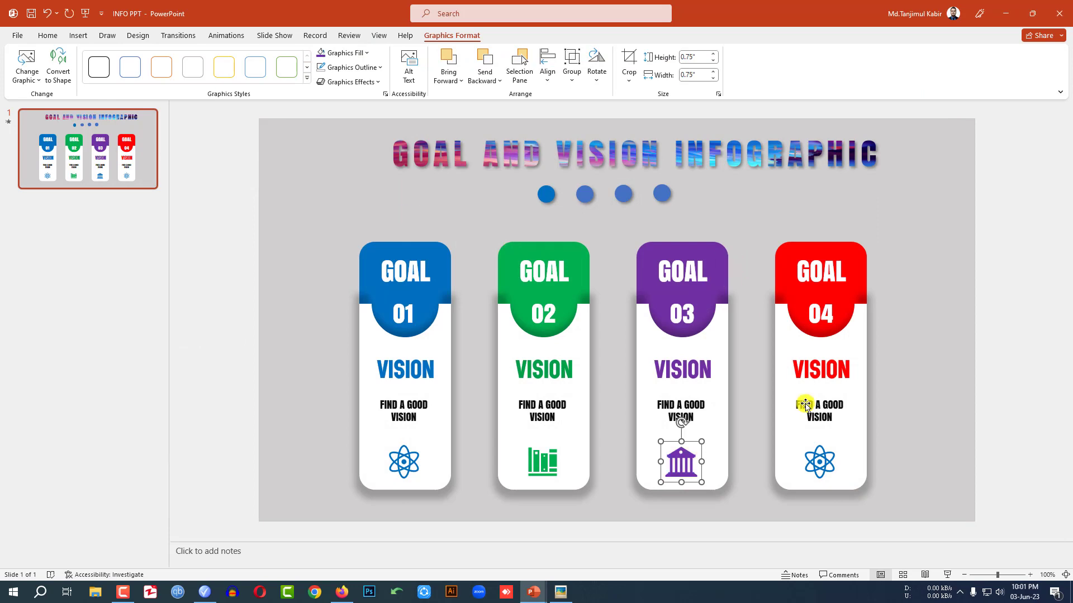
Replace card 04's atom icon with a people-chart icon and colour it red like the GOAL 04 header
left_click(820, 464)
right_click(821, 463)
mouse_move(867, 305)
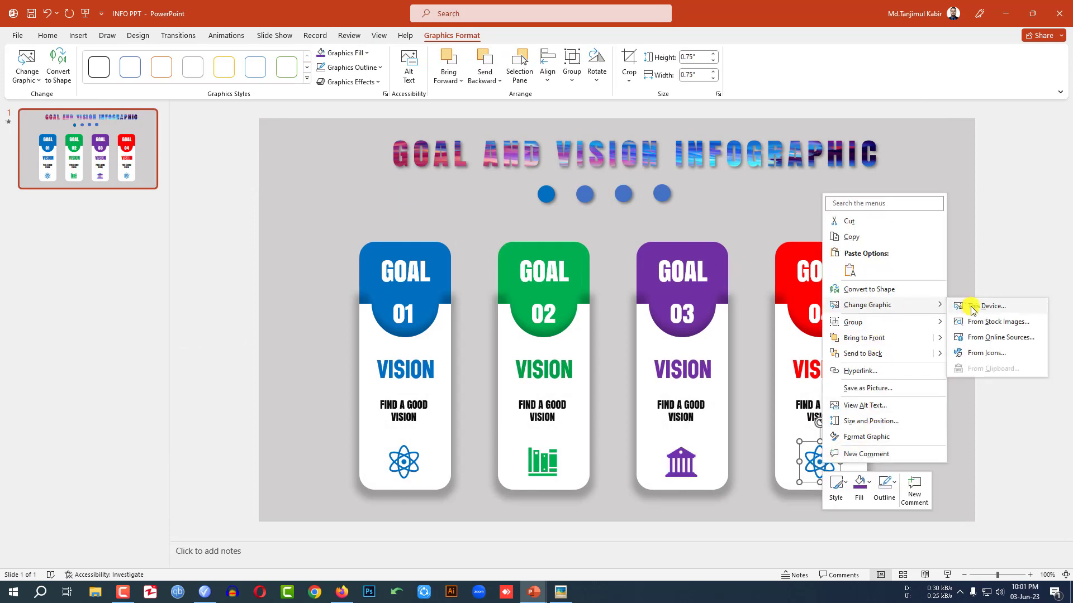
left_click(982, 353)
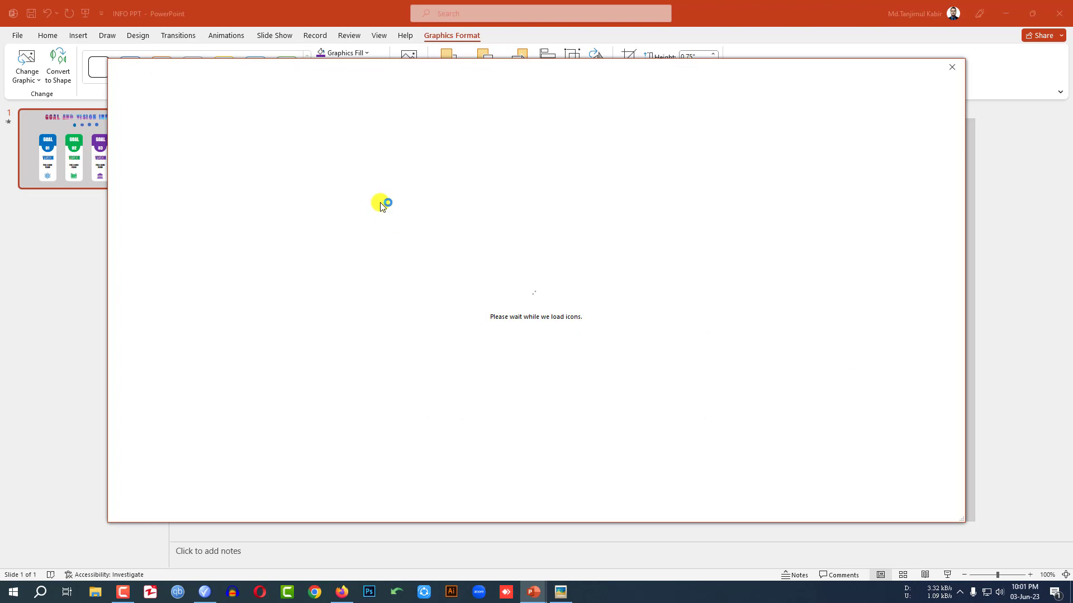
left_click(939, 263)
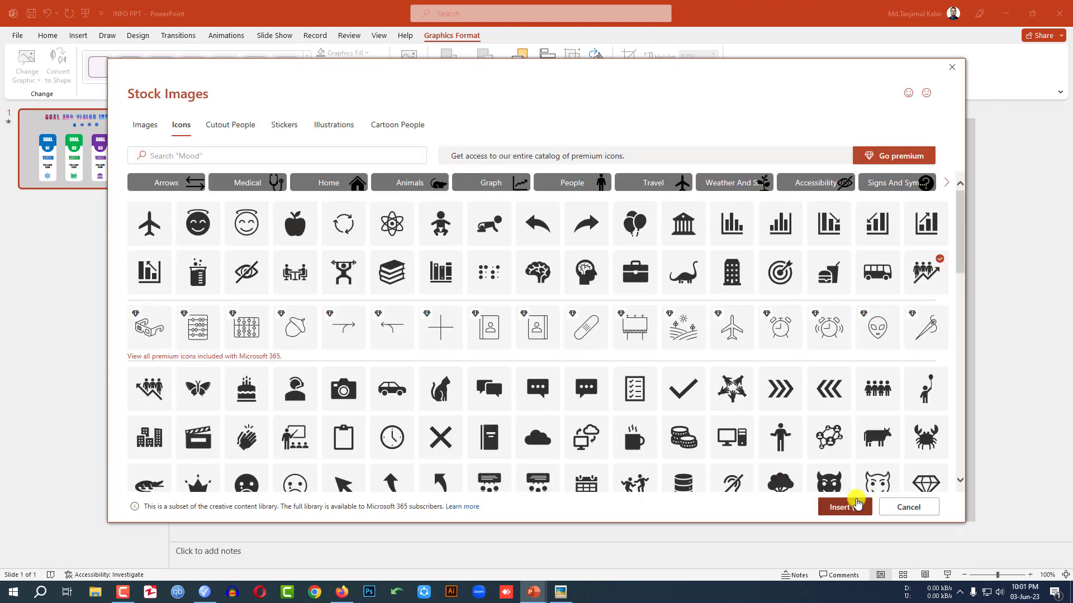
left_click(843, 506)
left_click(347, 53)
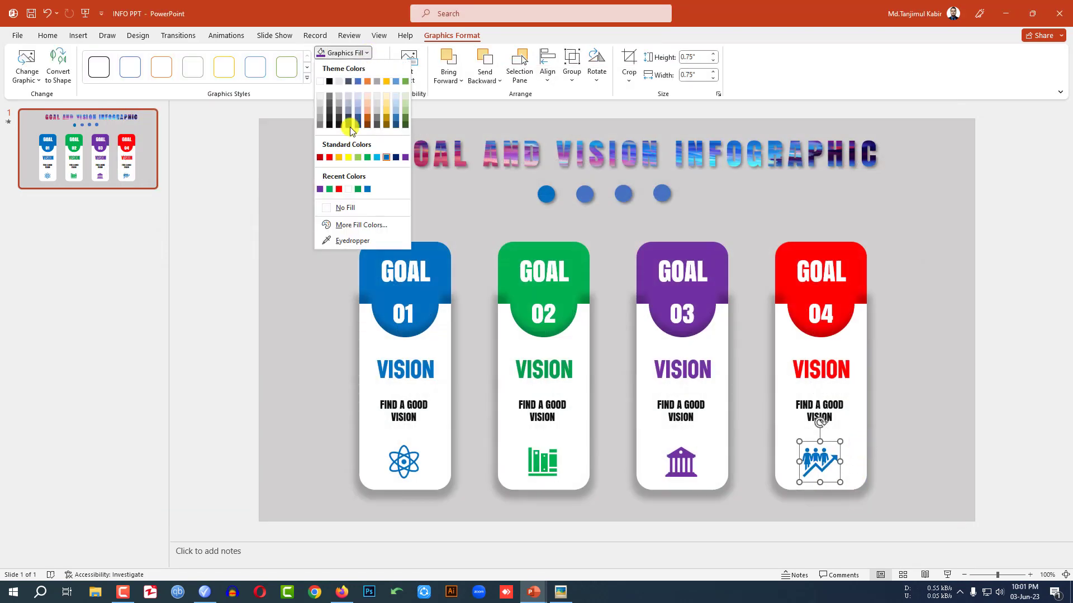
left_click(360, 241)
left_click(853, 283)
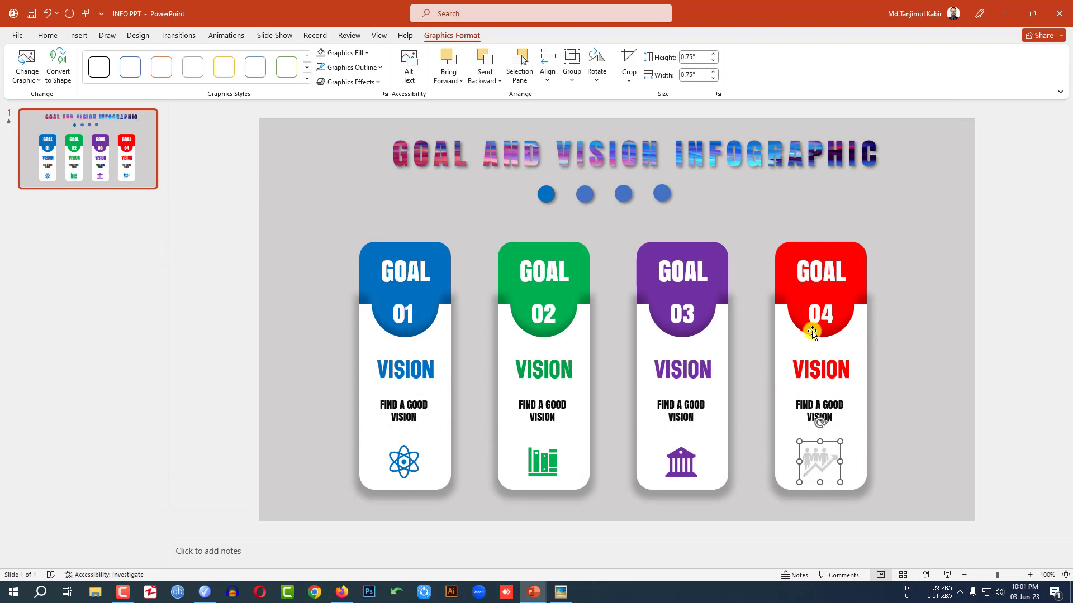
Fill the second title dot green with the eyedropper, matching card 02
left_click(579, 195)
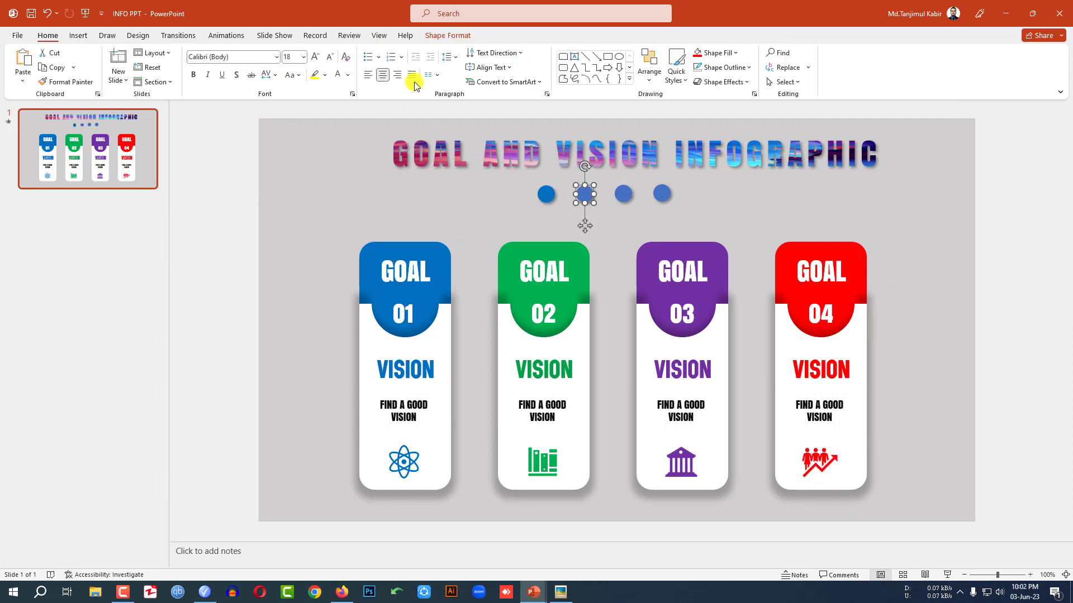
left_click(463, 35)
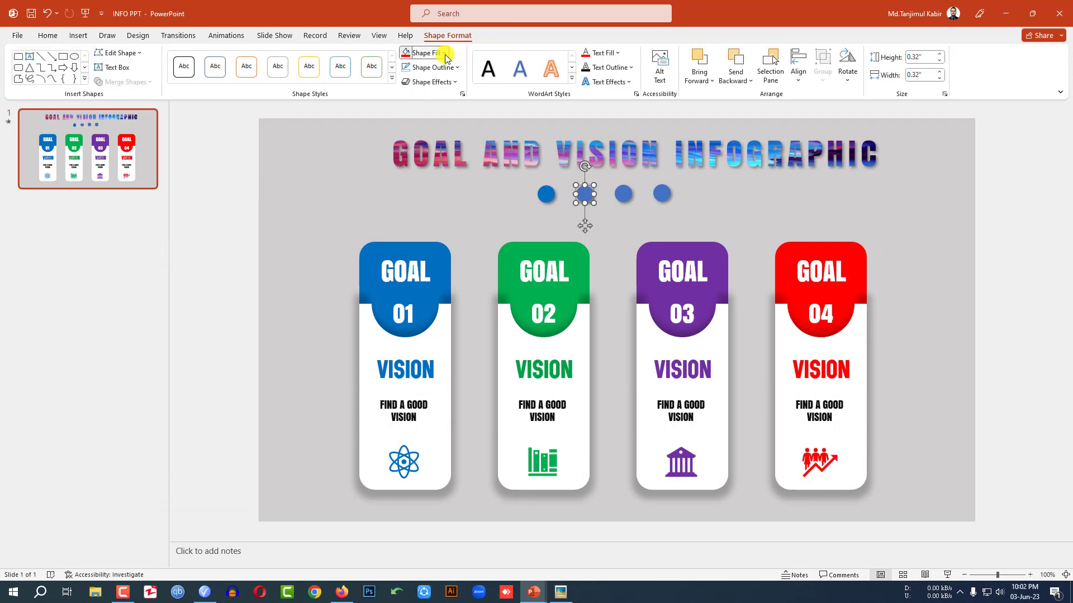
left_click(444, 54)
left_click(435, 241)
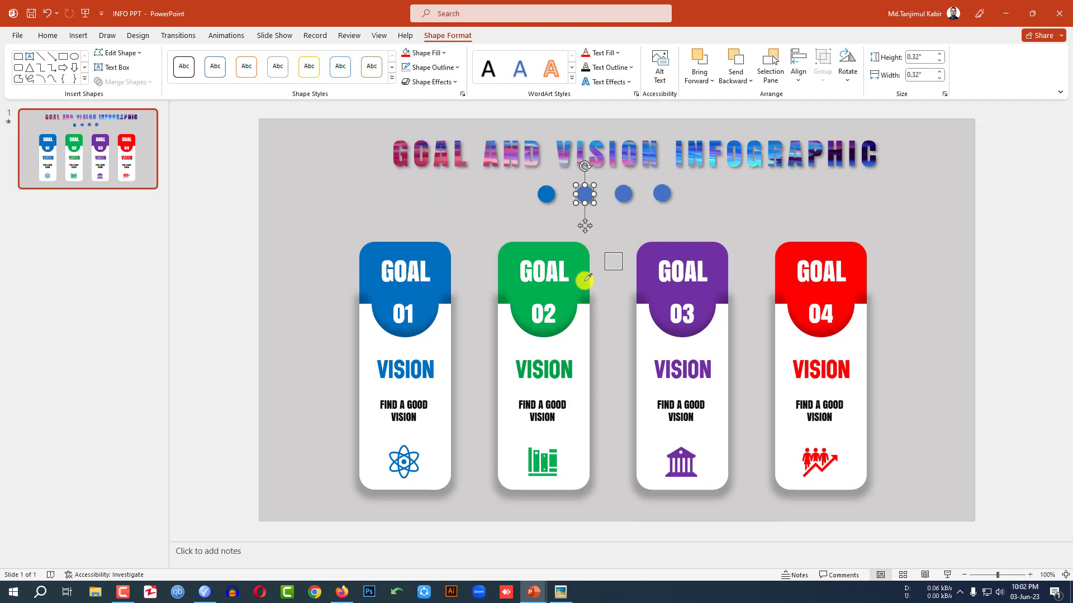
Fill the third title dot purple with the eyedropper, matching card 03
left_click(623, 197)
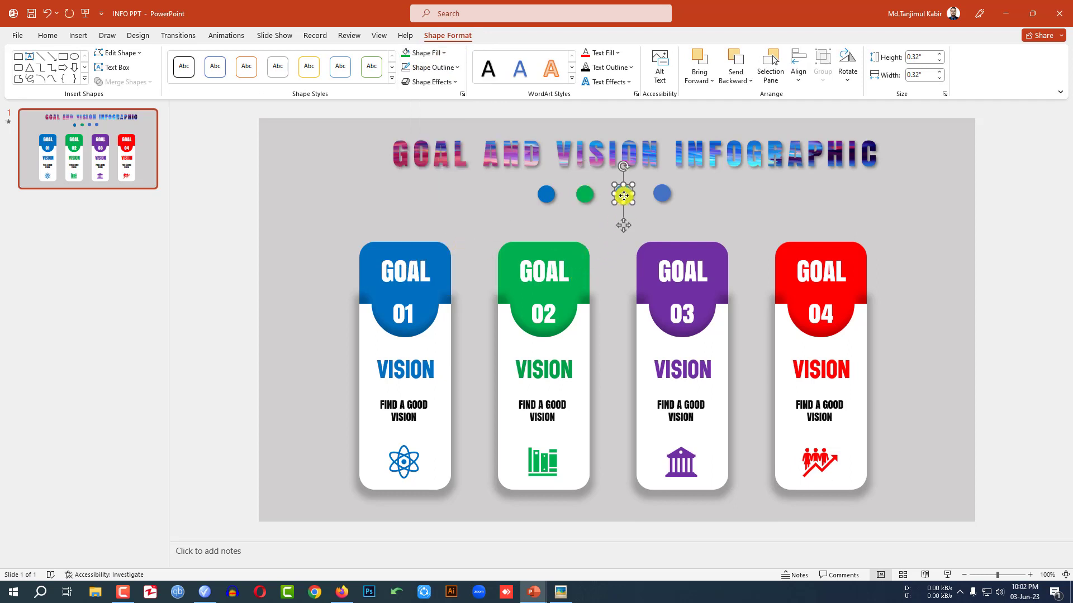
left_click(444, 53)
left_click(438, 240)
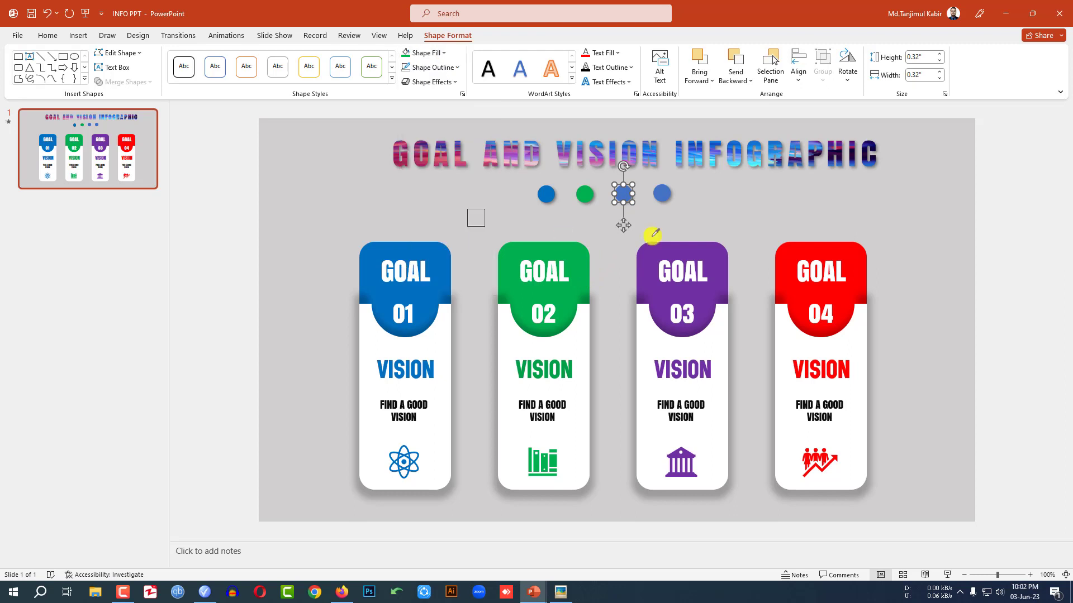
left_click(663, 190)
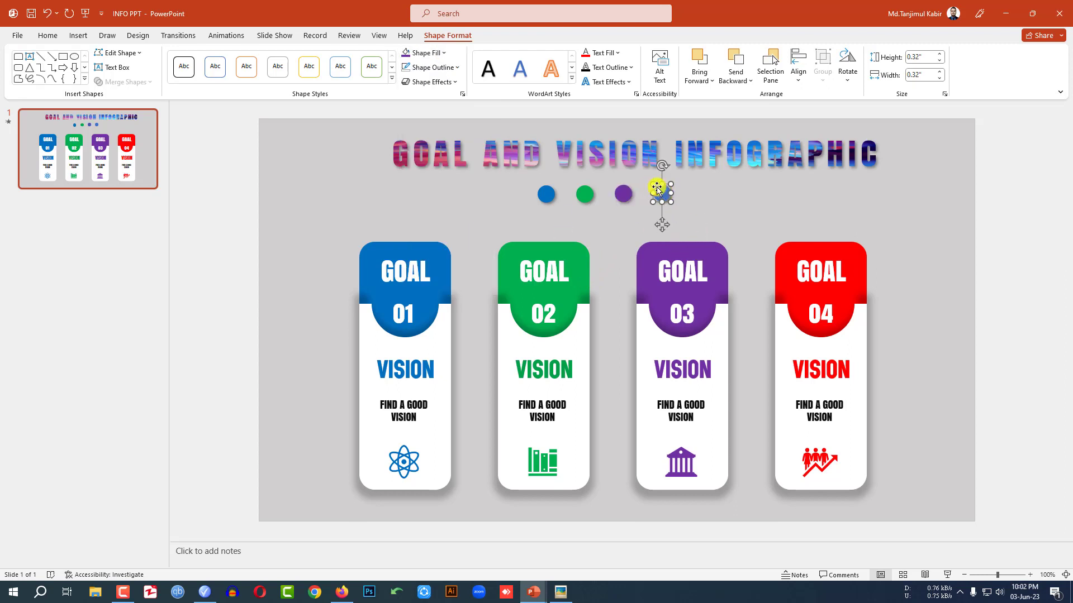
left_click(444, 53)
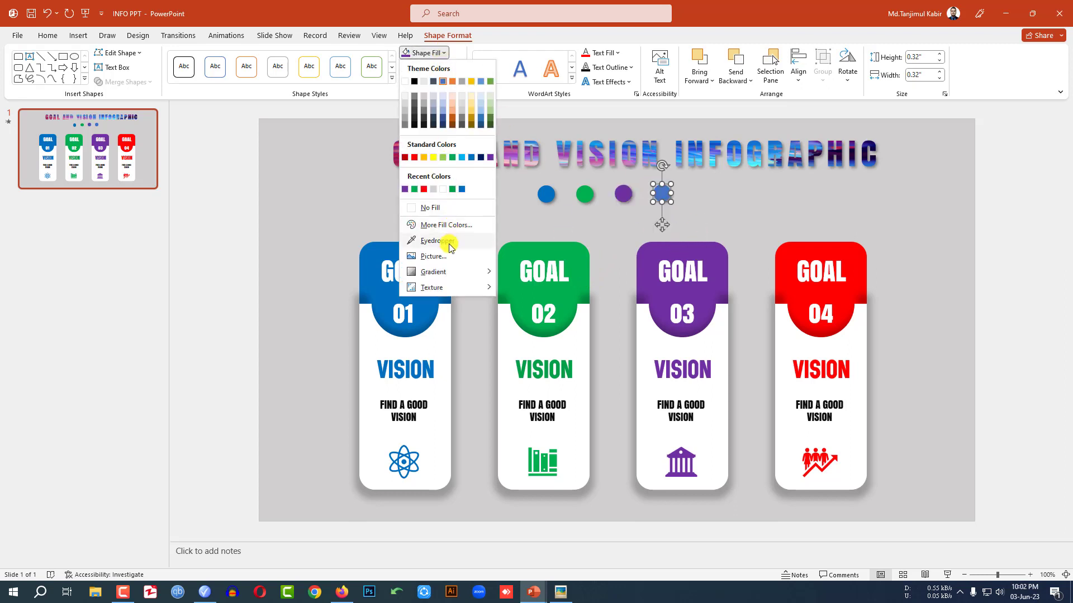